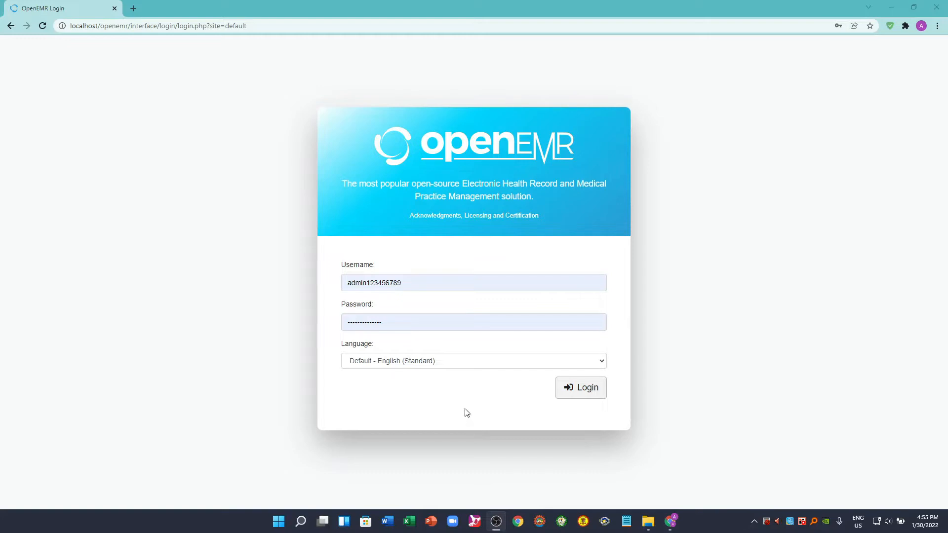
- Log in with the prefilled administrator credentials and dismiss the browser's password breach warning
{"action": "left_click", "coordinate": [586, 392]}
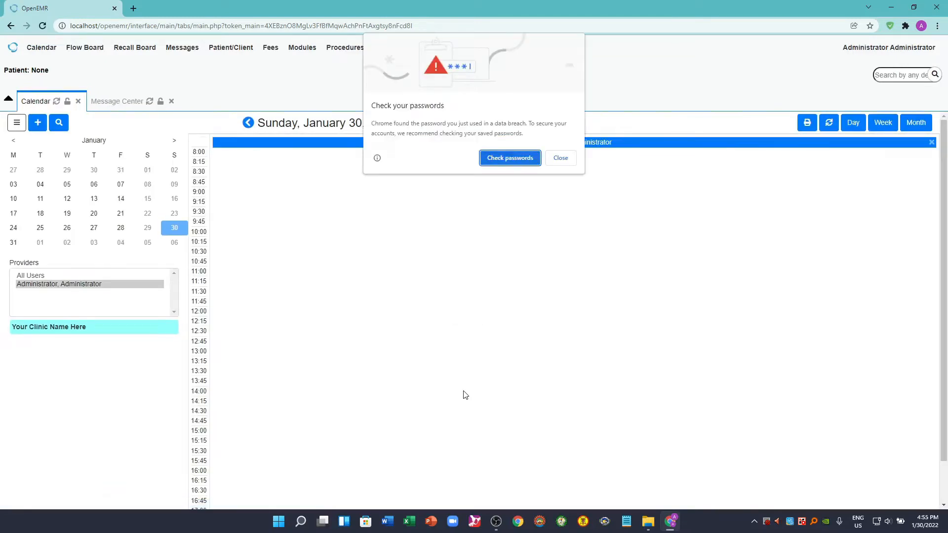
{"action": "left_click", "coordinate": [560, 160]}
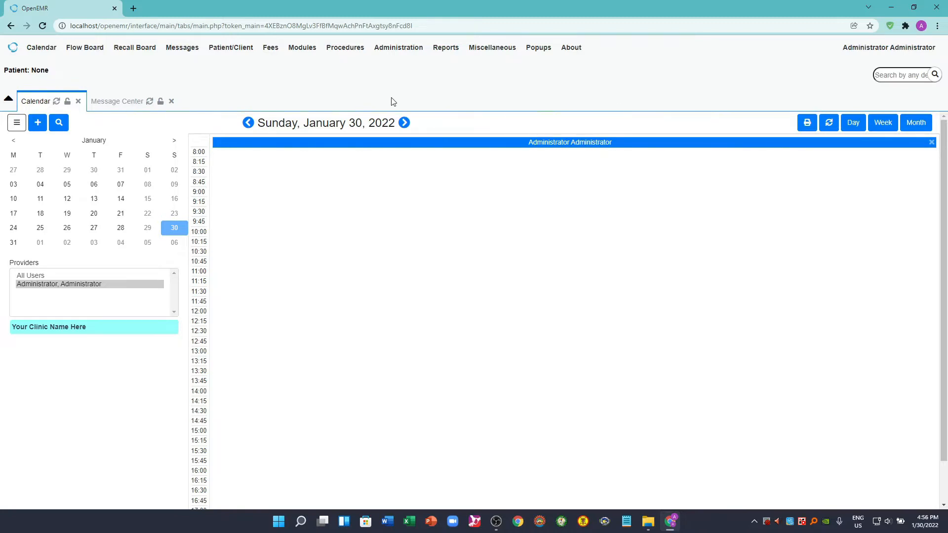
- Start a new user entry in user administration and assign it to the Administrators access control group
{"action": "mouse_move", "coordinate": [400, 56]}
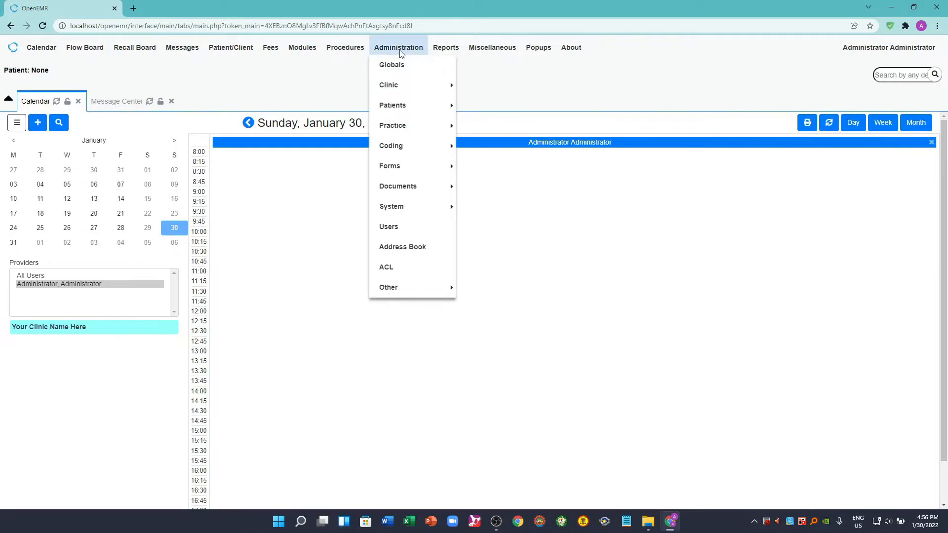
{"action": "left_click", "coordinate": [390, 228]}
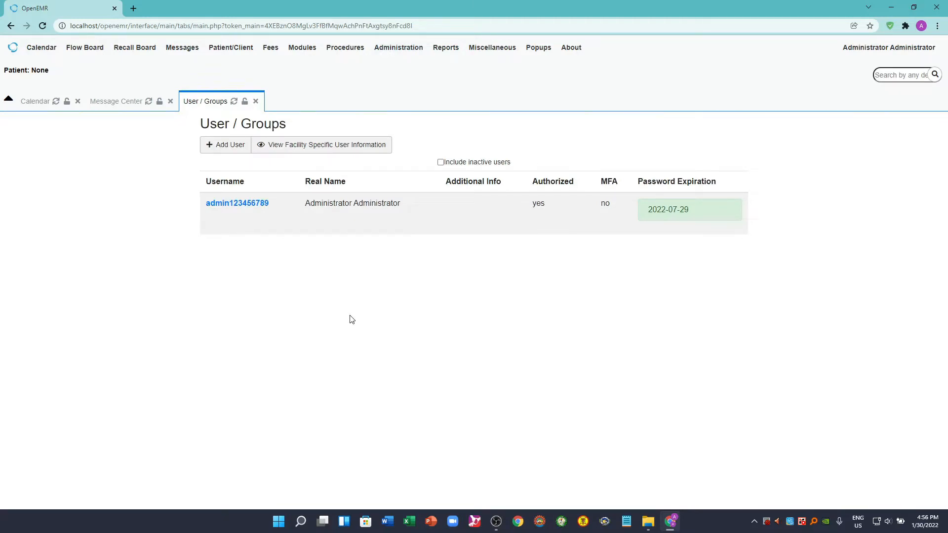
{"action": "left_click", "coordinate": [230, 146]}
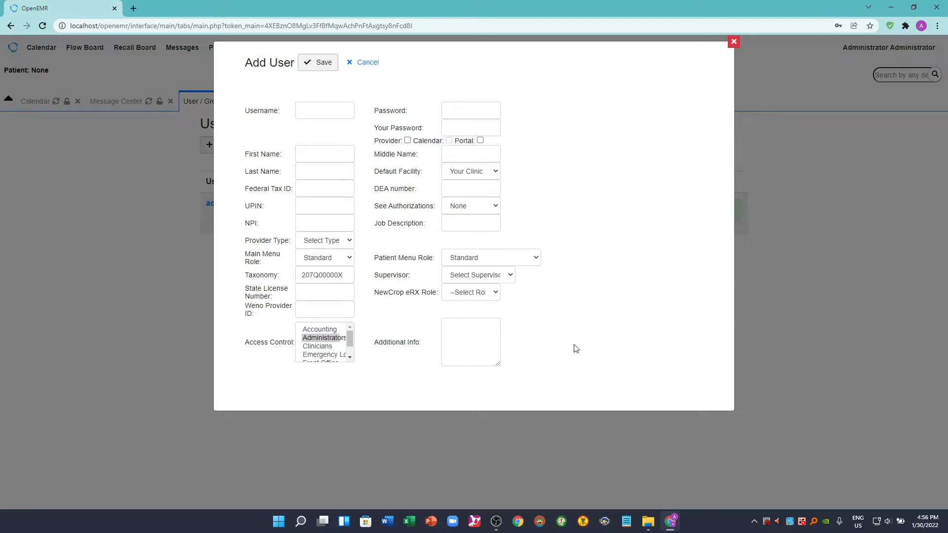
{"action": "left_click", "coordinate": [319, 339]}
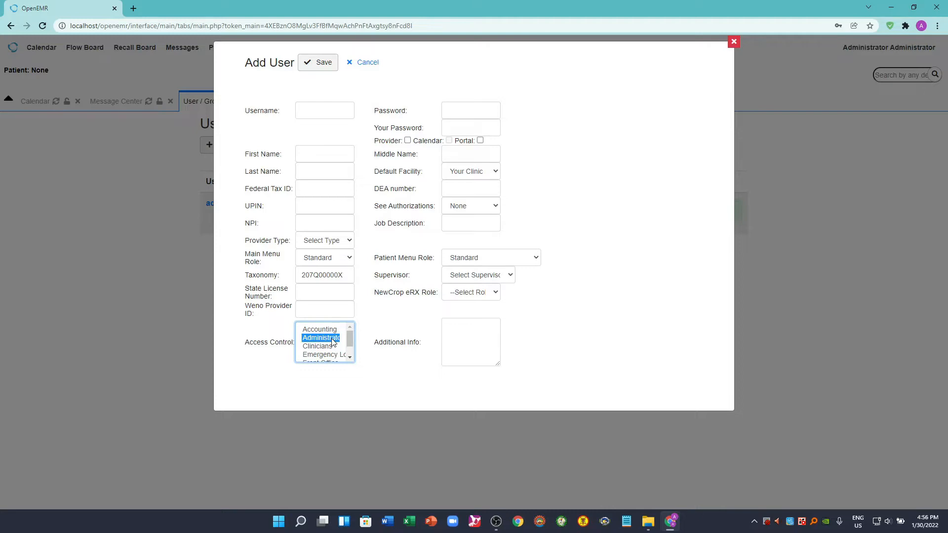
- Set the new user's username to admin and enable the Provider and Portal options
{"action": "left_click", "coordinate": [313, 113]}
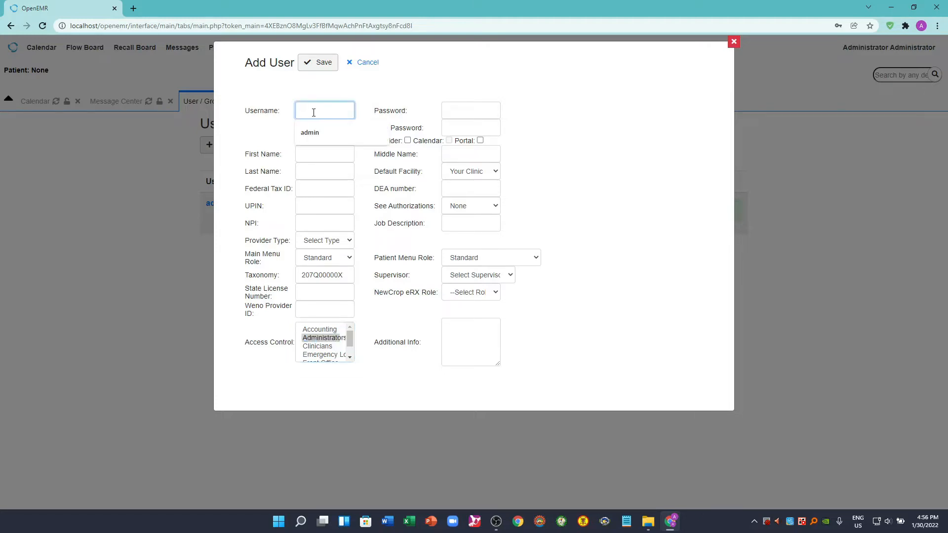
{"action": "type", "text": "admin"}
{"action": "left_click", "coordinate": [408, 140]}
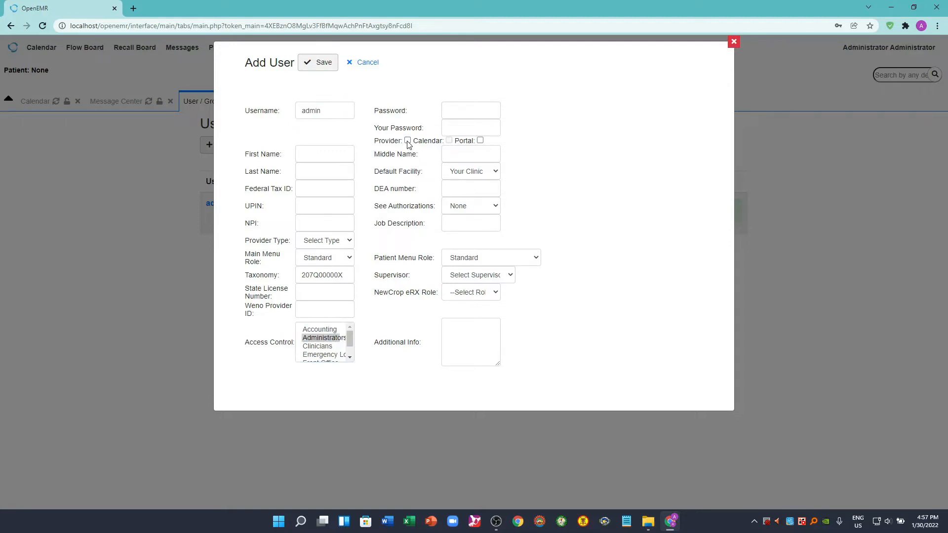
{"action": "left_click", "coordinate": [480, 141]}
- Enter admin as the new user's first, middle and last name
{"action": "left_click", "coordinate": [306, 154]}
{"action": "type", "text": "admin"}
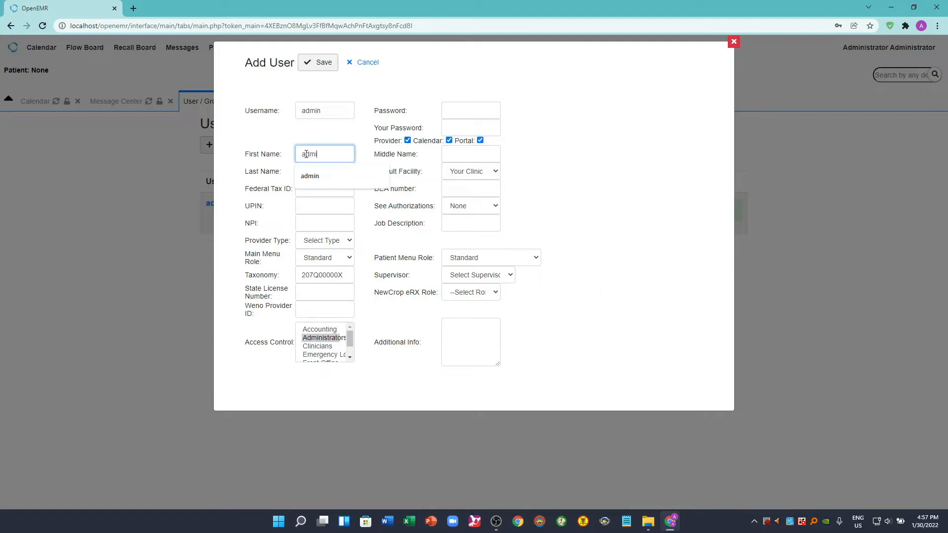
{"action": "key", "text": "Tab"}
{"action": "type", "text": "admin"}
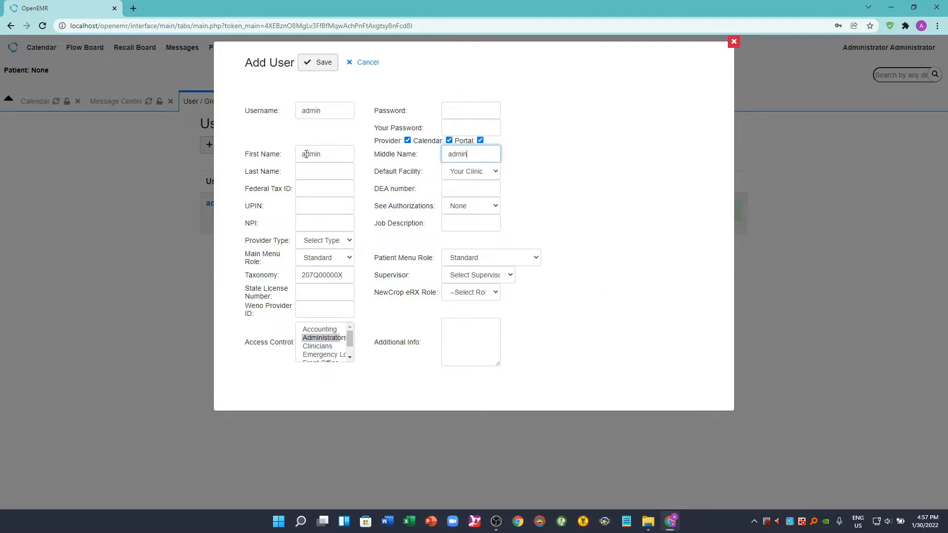
{"action": "key", "text": "Tab"}
{"action": "type", "text": "admin"}
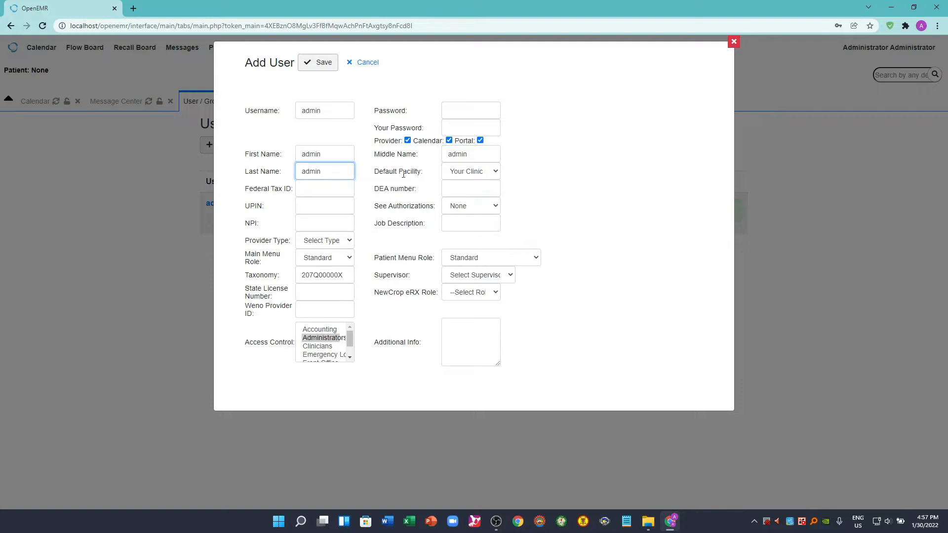
{"action": "left_click", "coordinate": [635, 308]}
- Enter the account password for the new user
{"action": "left_click", "coordinate": [466, 112]}
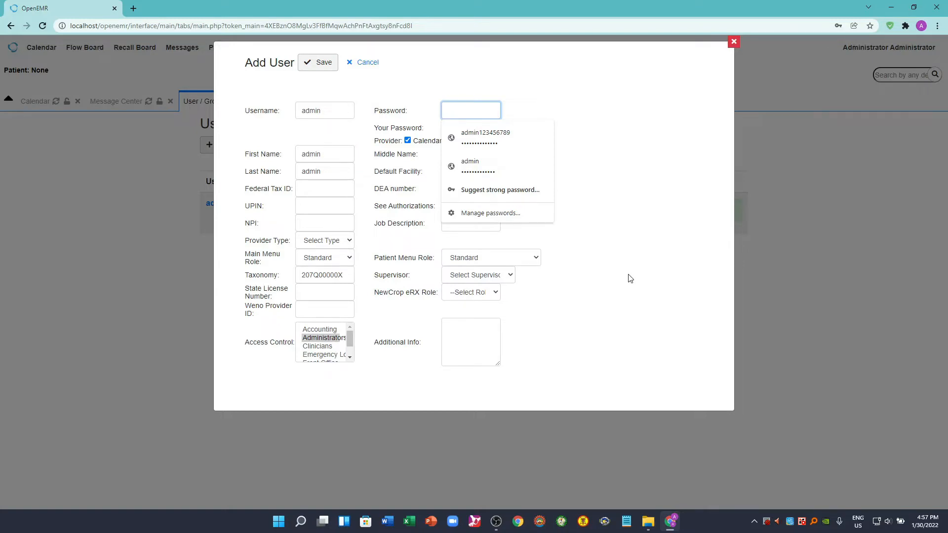
{"action": "type", "text": "admin12345"}
{"action": "left_click", "coordinate": [654, 300]}
- Enter the current administrator's password in Your Password, save the new user and dismiss the browser's password update offer
{"action": "left_click", "coordinate": [454, 127]}
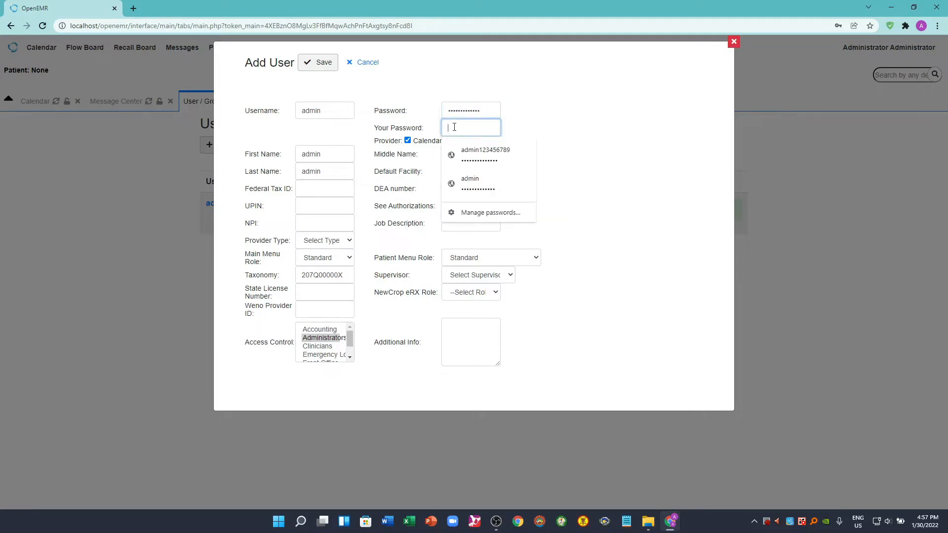
{"action": "left_click", "coordinate": [691, 236]}
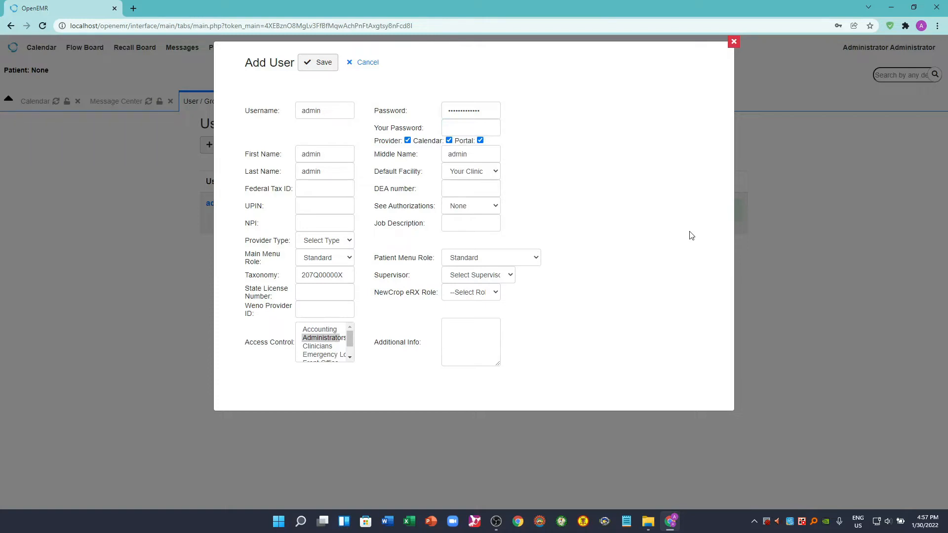
{"action": "left_click", "coordinate": [446, 127]}
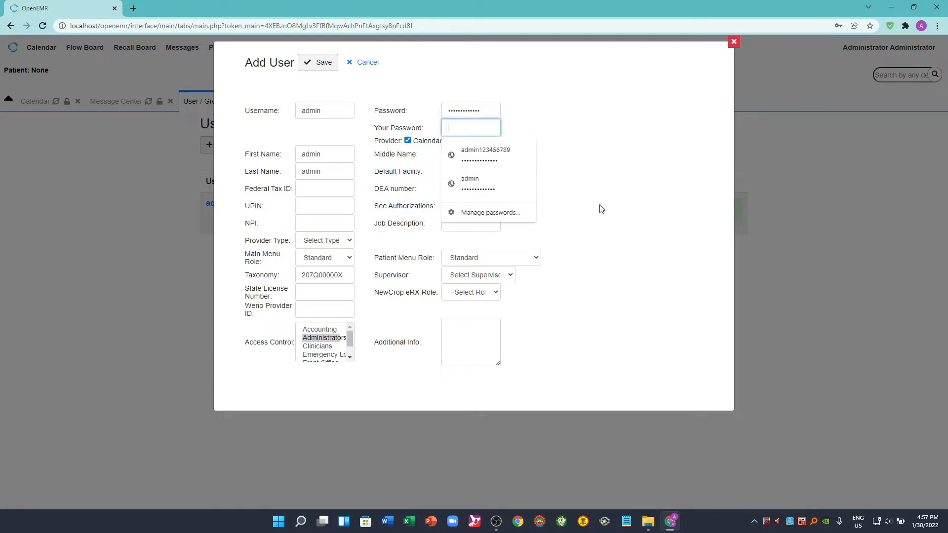
{"action": "type", "text": "admin"}
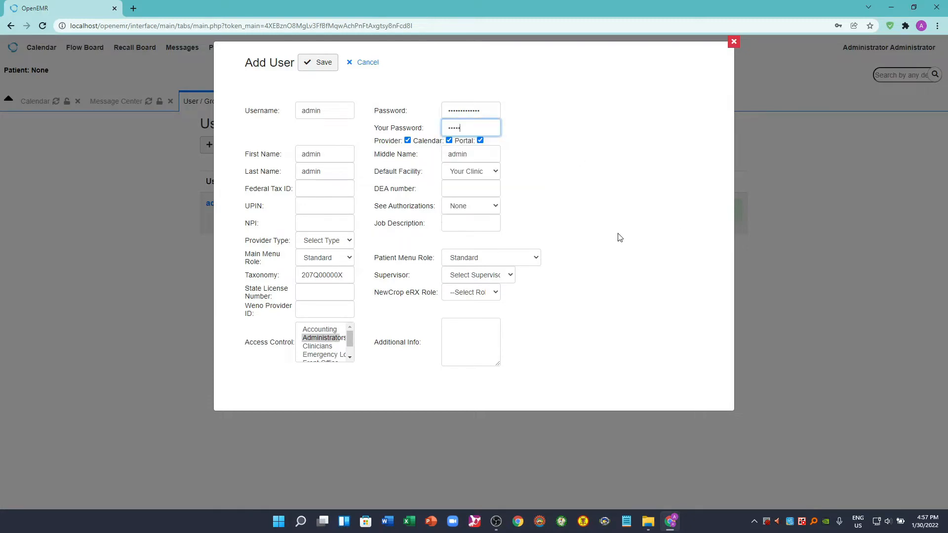
{"action": "type", "text": "123456789"}
{"action": "left_click", "coordinate": [670, 252]}
{"action": "left_click", "coordinate": [323, 70]}
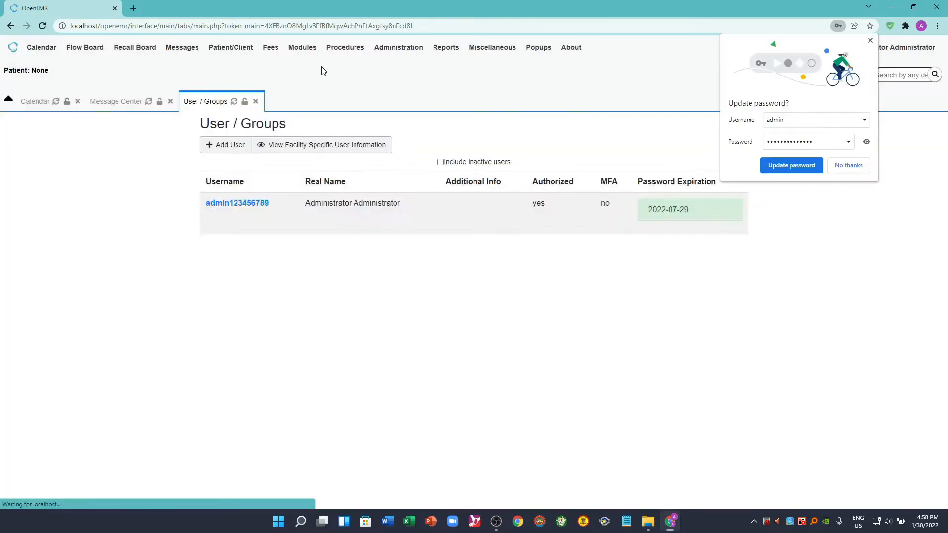
{"action": "left_click", "coordinate": [870, 41]}
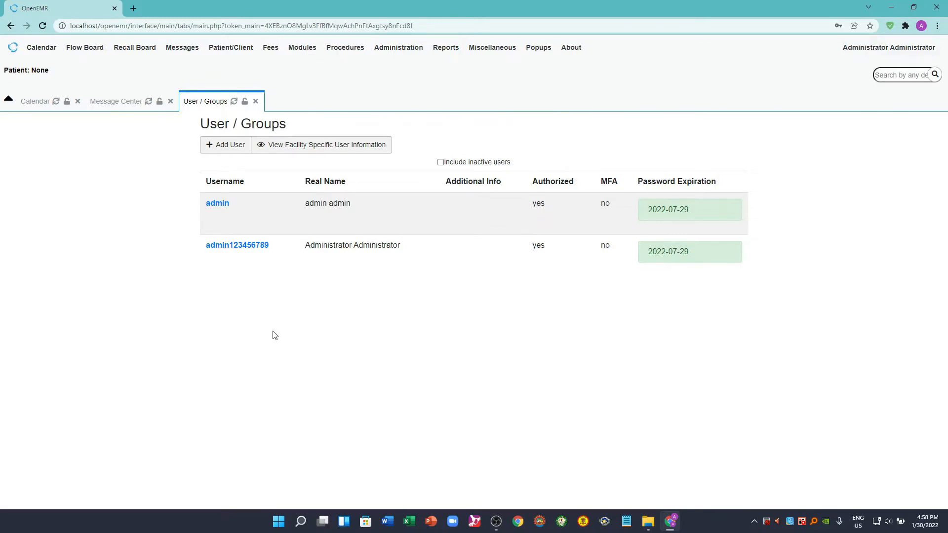
- Log out of the administrator account and log in as admin with the new account's password
{"action": "mouse_move", "coordinate": [854, 56]}
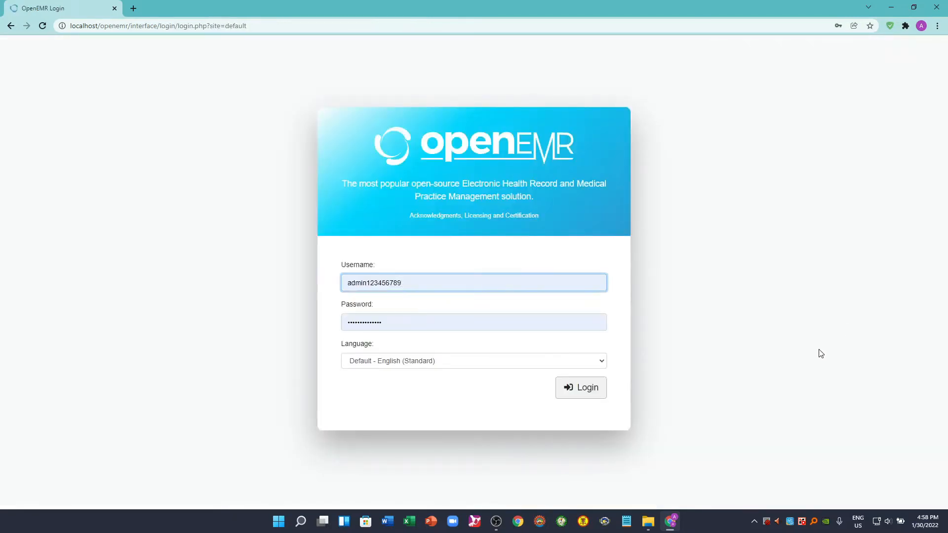
{"action": "double_click", "coordinate": [419, 282]}
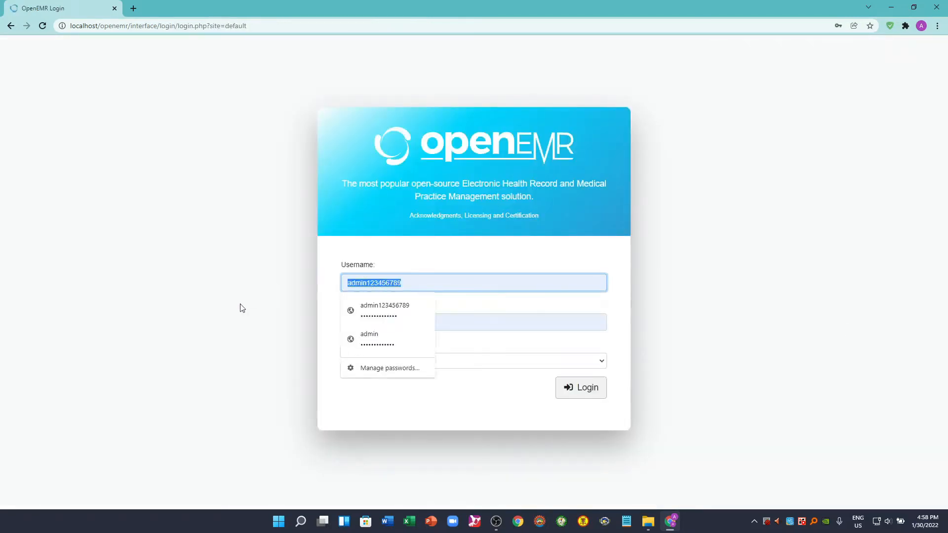
{"action": "type", "text": "admin"}
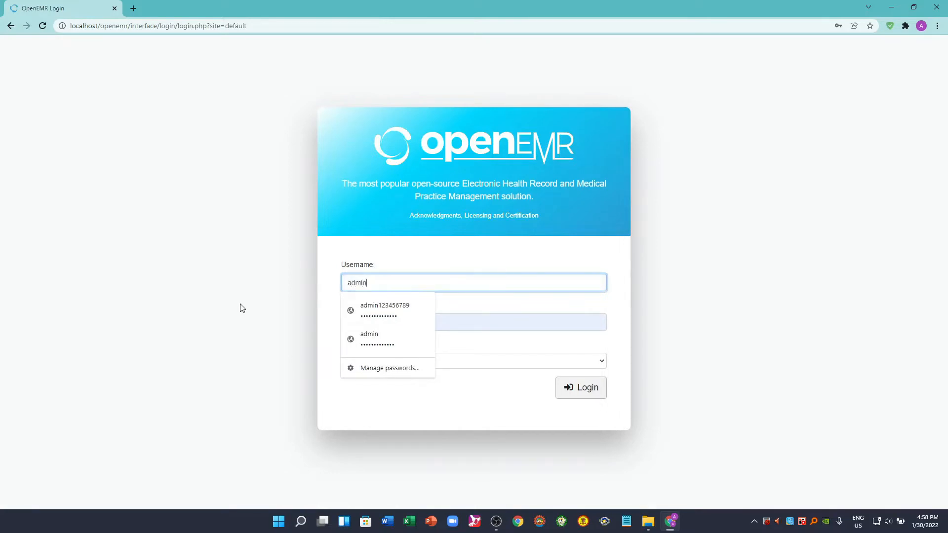
{"action": "key", "text": "Tab"}
{"action": "type", "text": "123456"}
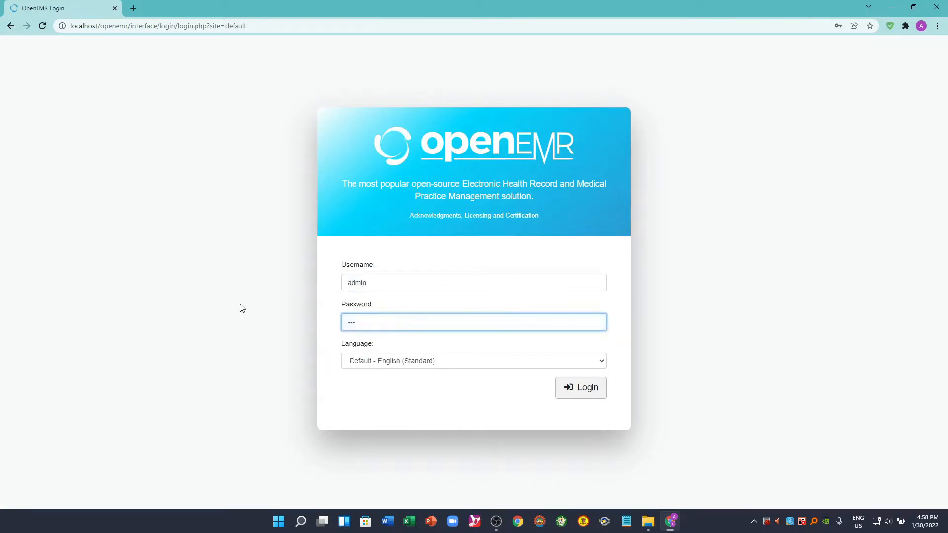
{"action": "type", "text": "78901"}
{"action": "left_click", "coordinate": [585, 390]}
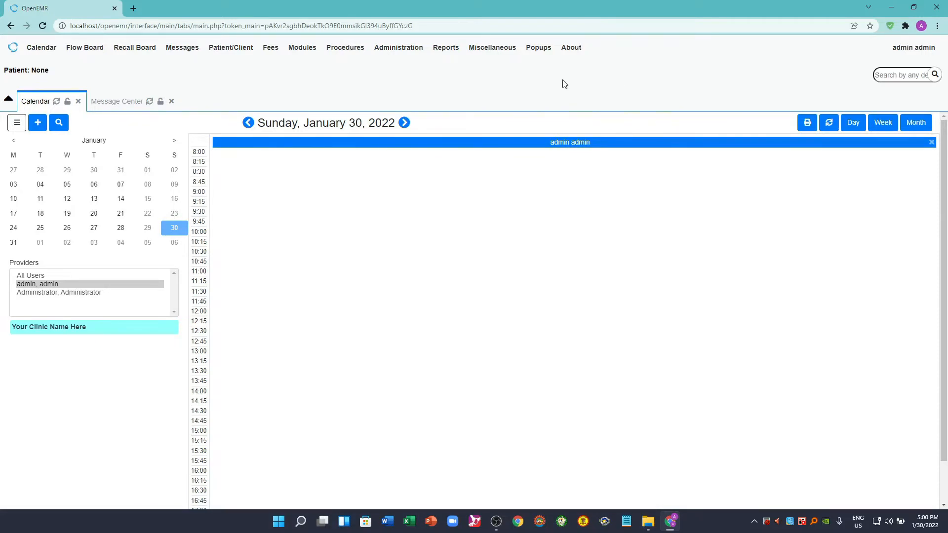
- Rename the existing clinic facility as CSAB Clinic and save it
{"action": "mouse_move", "coordinate": [409, 54]}
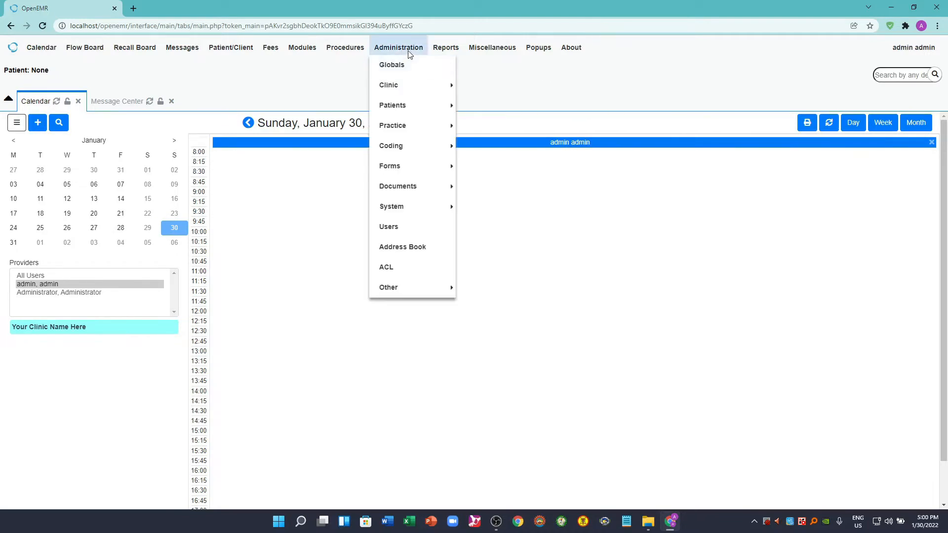
{"action": "mouse_move", "coordinate": [402, 88]}
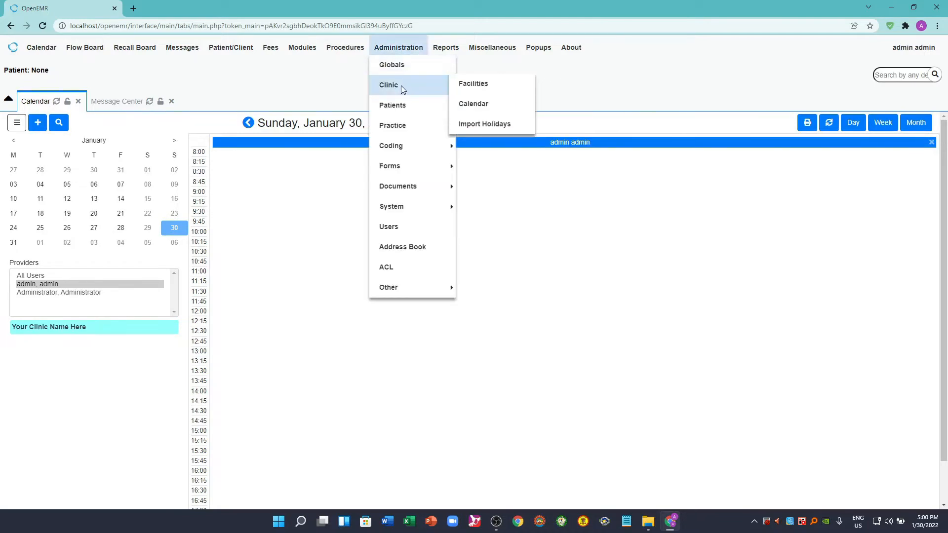
{"action": "left_click", "coordinate": [477, 90]}
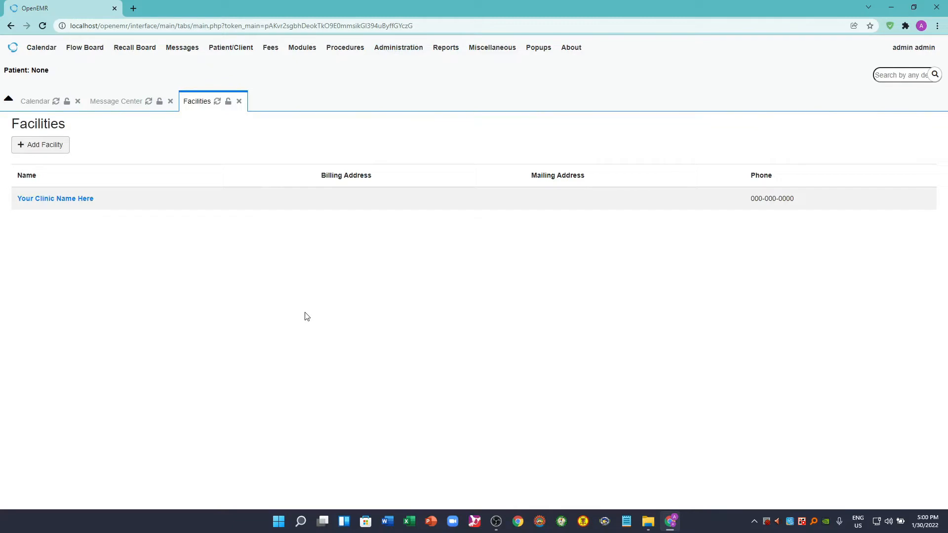
{"action": "left_click", "coordinate": [73, 199]}
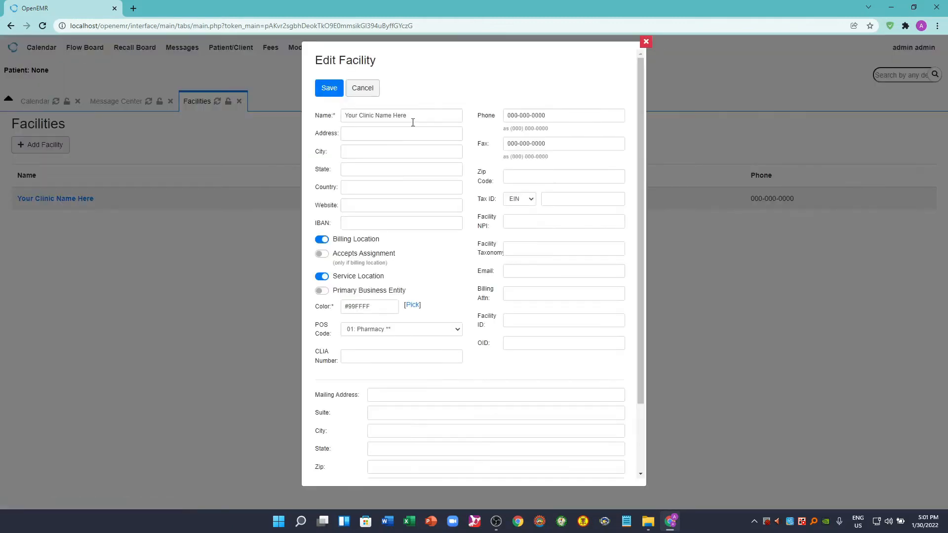
{"action": "left_click_drag", "start_coordinate": [413, 122], "coordinate": [345, 115]}
{"action": "type", "text": "CS"}
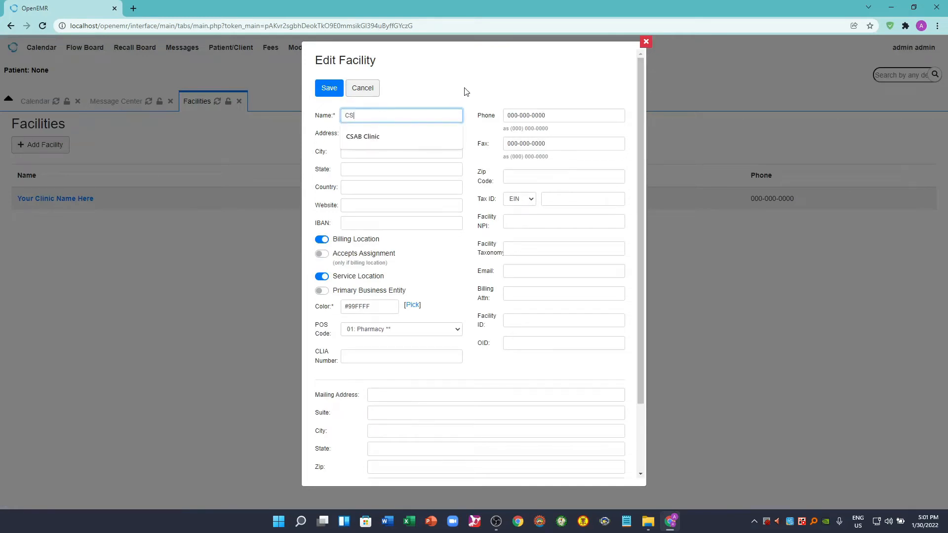
{"action": "type", "text": "AB Clinic"}
{"action": "left_click", "coordinate": [478, 92]}
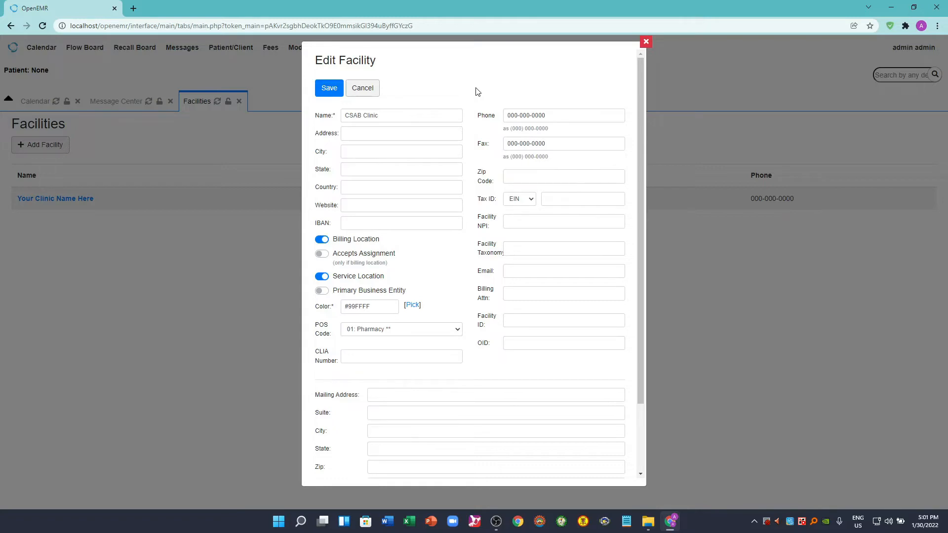
{"action": "left_click", "coordinate": [328, 89]}
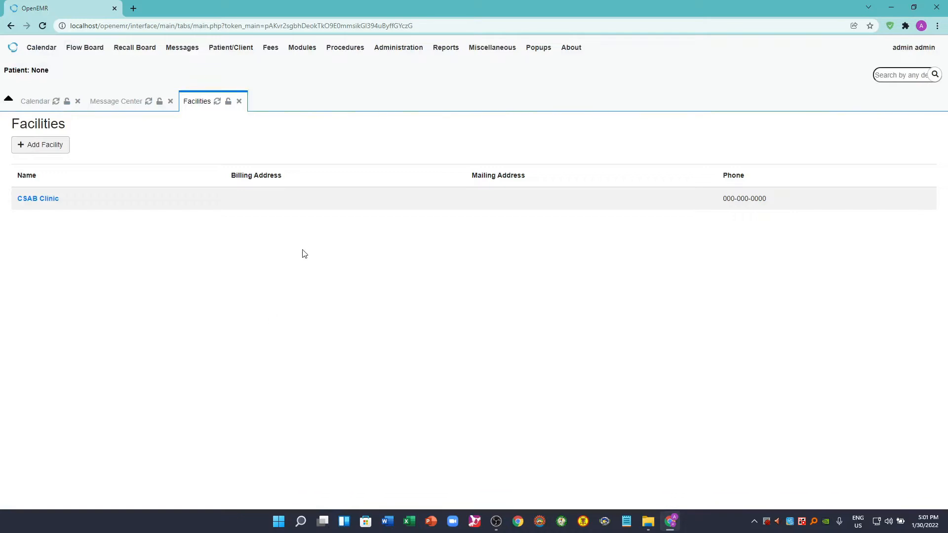
- In the practice settings, add a pharmacy named CSAB Pharmacy and save it
{"action": "mouse_move", "coordinate": [400, 58]}
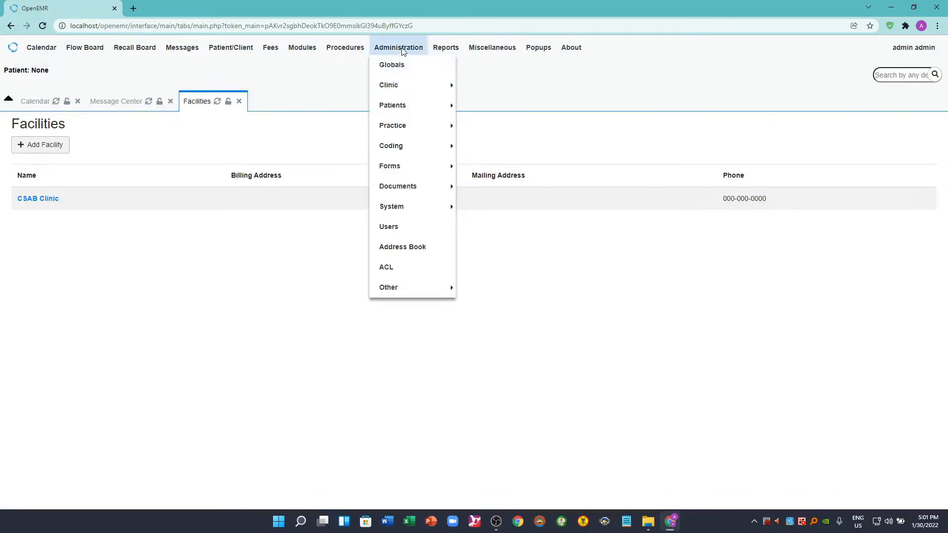
{"action": "mouse_move", "coordinate": [403, 128]}
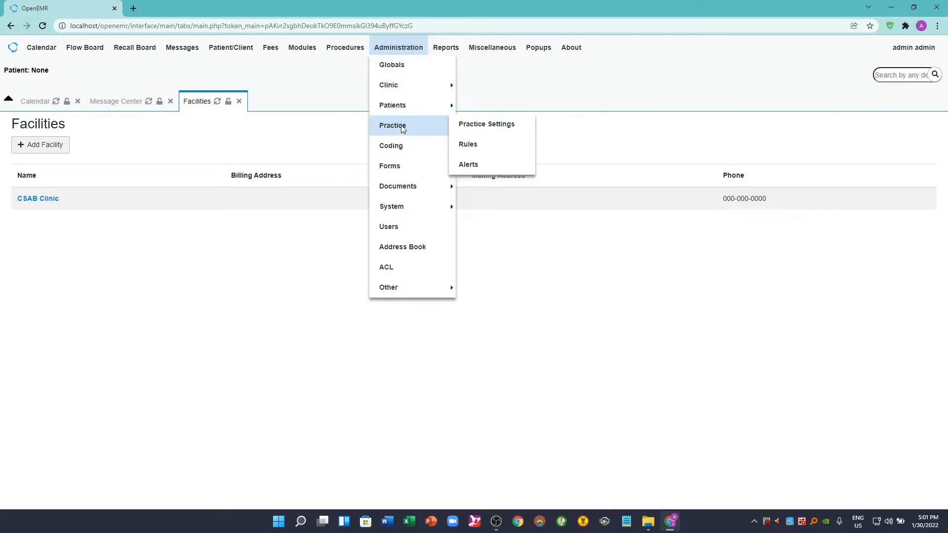
{"action": "left_click", "coordinate": [477, 128]}
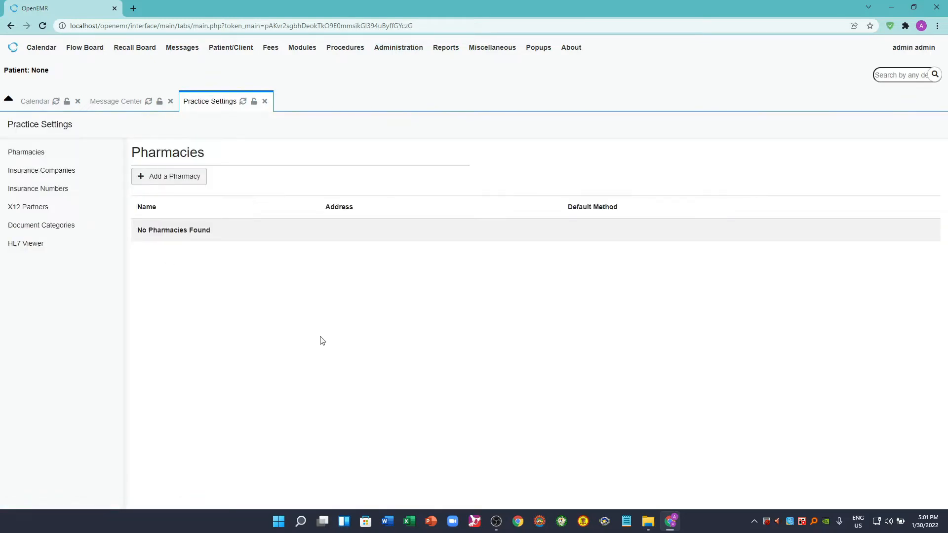
{"action": "left_click", "coordinate": [176, 182]}
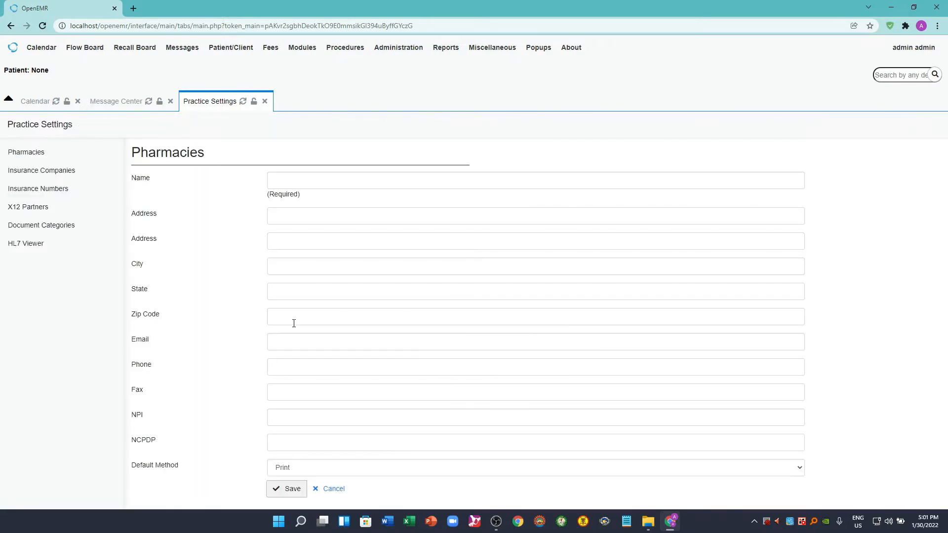
{"action": "left_click", "coordinate": [303, 181]}
{"action": "type", "text": "CS"}
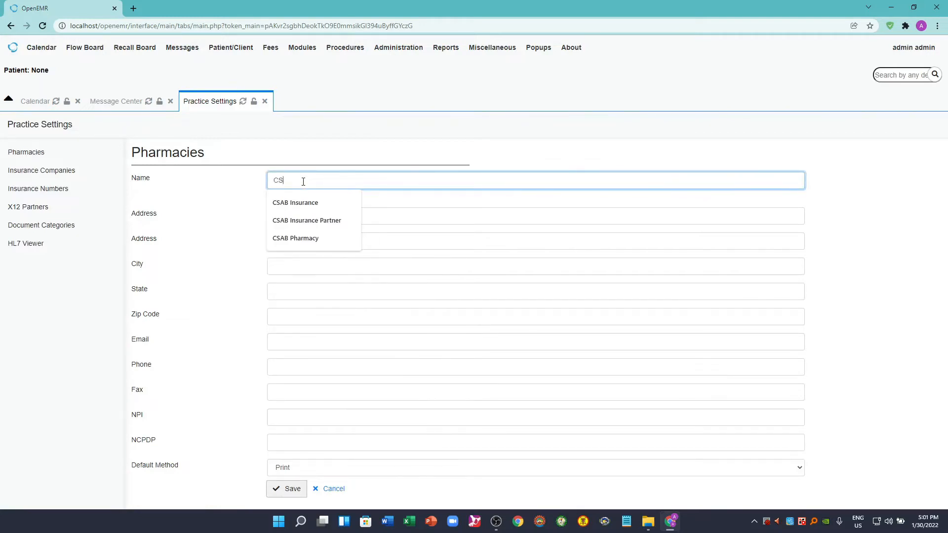
{"action": "type", "text": "AB Ph"}
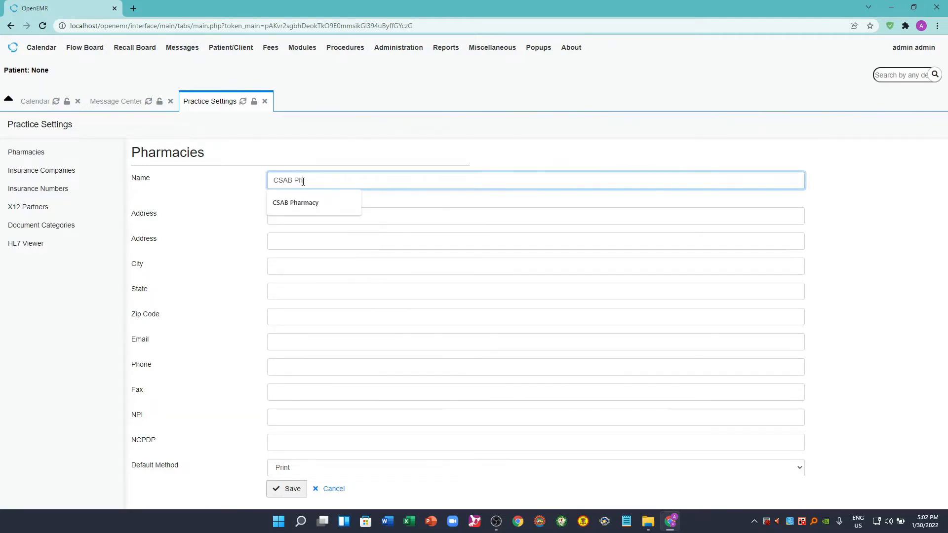
{"action": "type", "text": "armacy"}
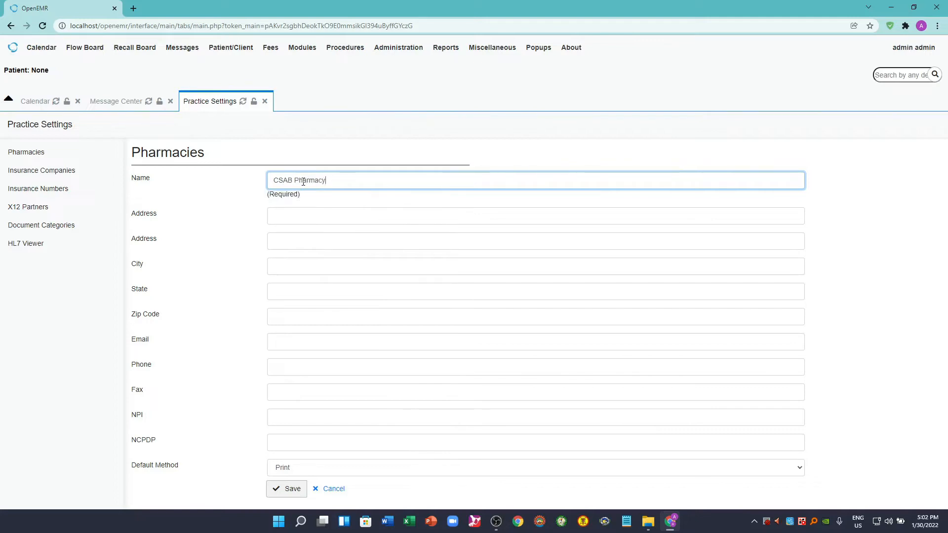
{"action": "left_click", "coordinate": [292, 494]}
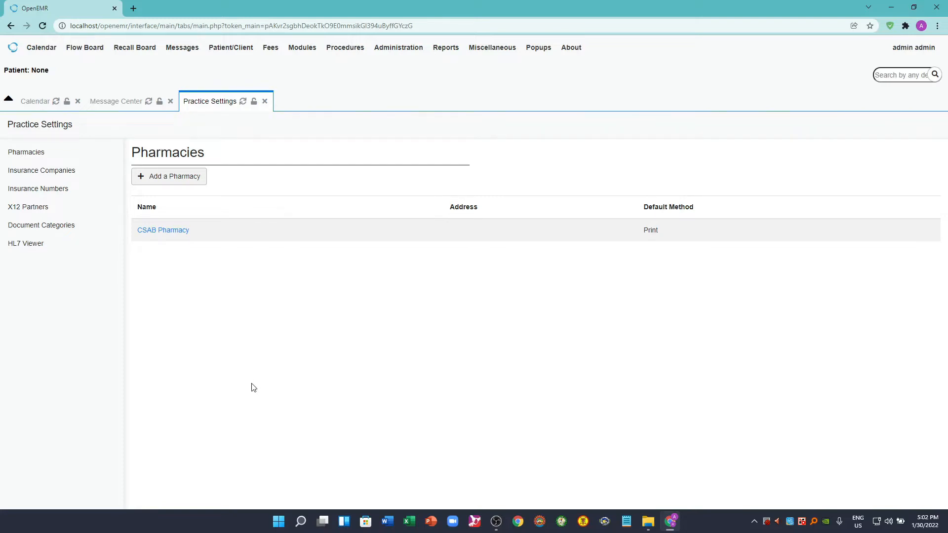
- Add an insurance company named CSAB Insurance in the practice settings and save it
{"action": "left_click", "coordinate": [50, 174]}
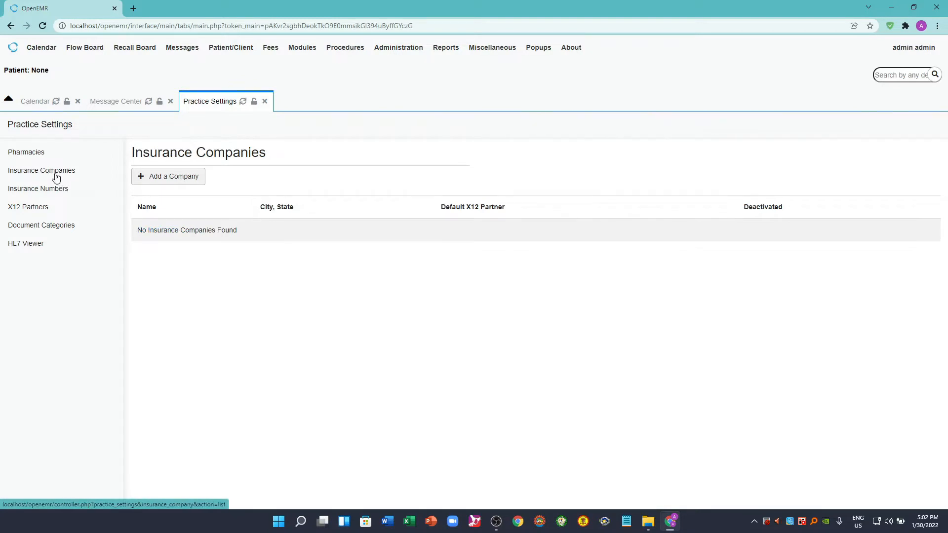
{"action": "left_click", "coordinate": [176, 182]}
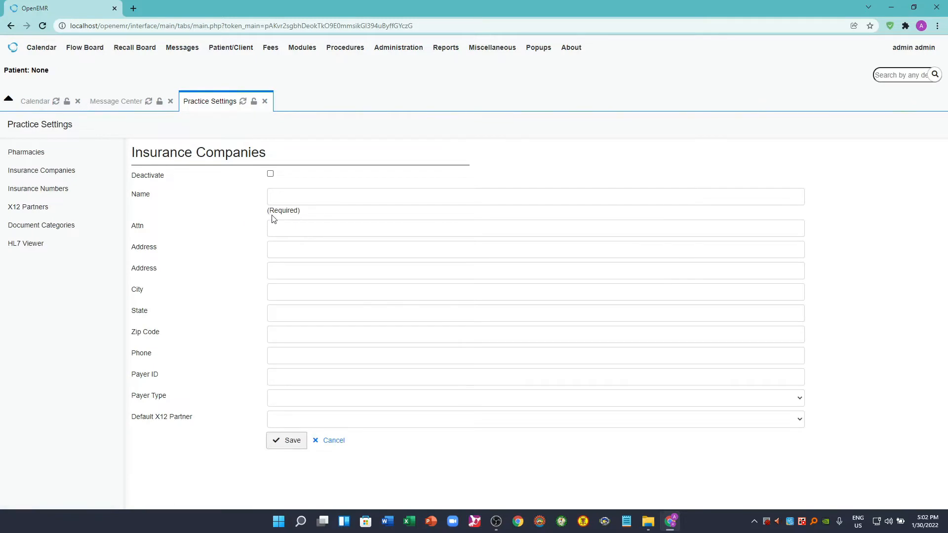
{"action": "left_click", "coordinate": [286, 201]}
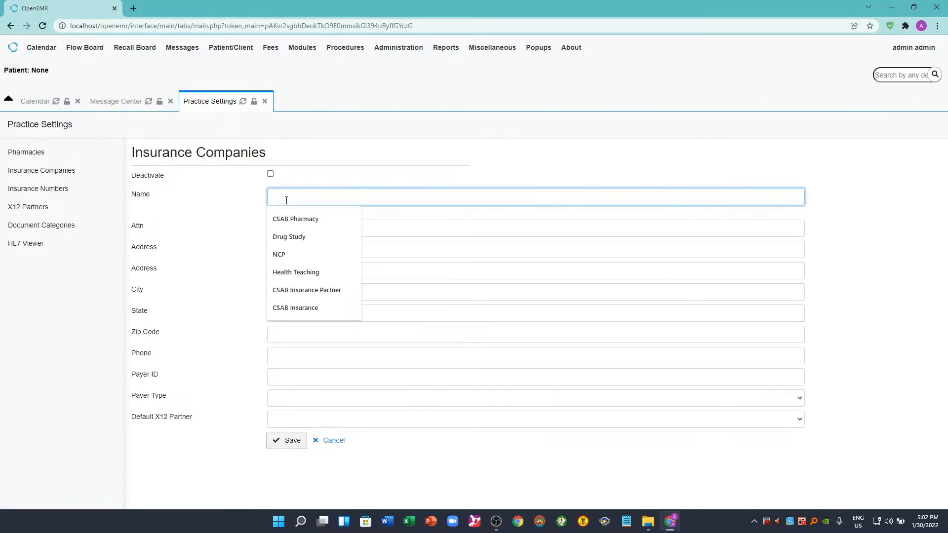
{"action": "type", "text": "CSB"}
{"action": "key", "text": "BackSpace"}
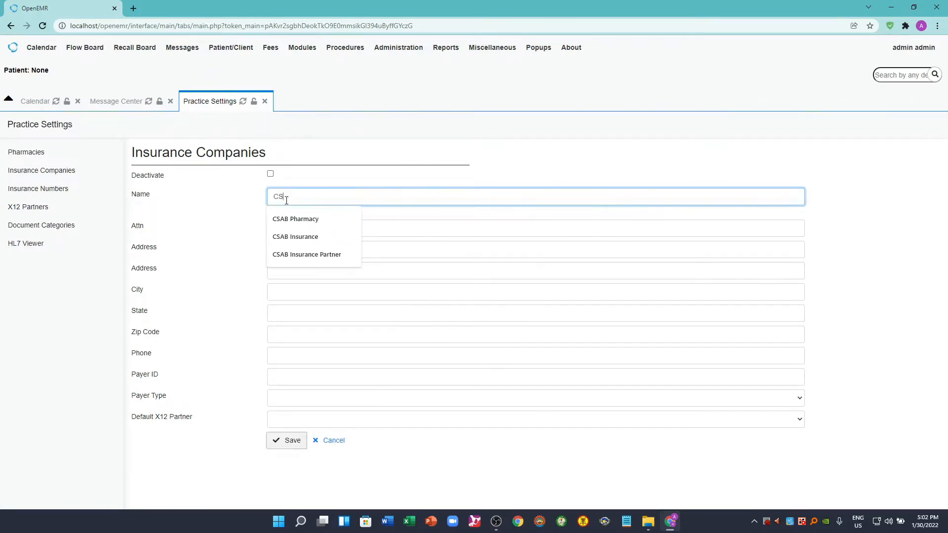
{"action": "type", "text": "AB Insuramce"}
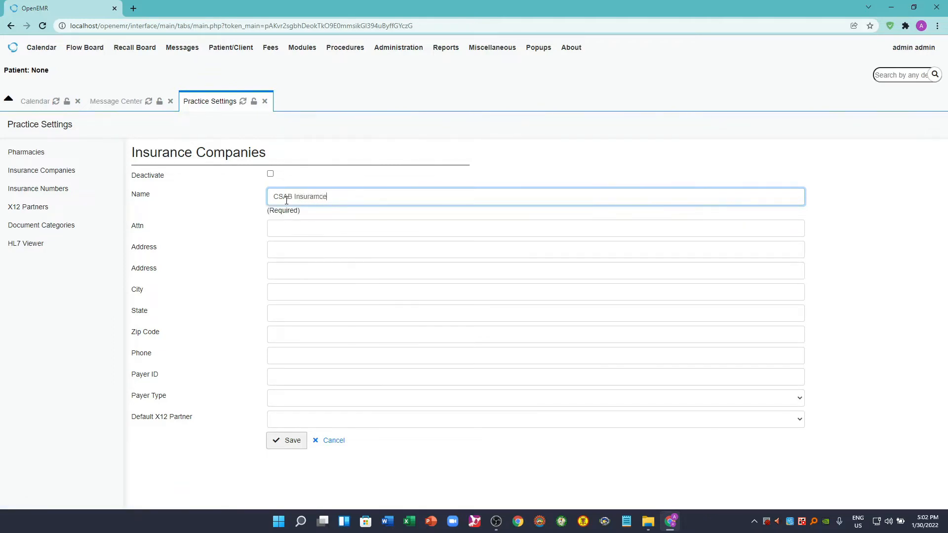
{"action": "key", "text": "BackSpace"}
{"action": "key", "text": "BackSpace"}
{"action": "key", "text": "BackSpace"}
{"action": "type", "text": "nce"}
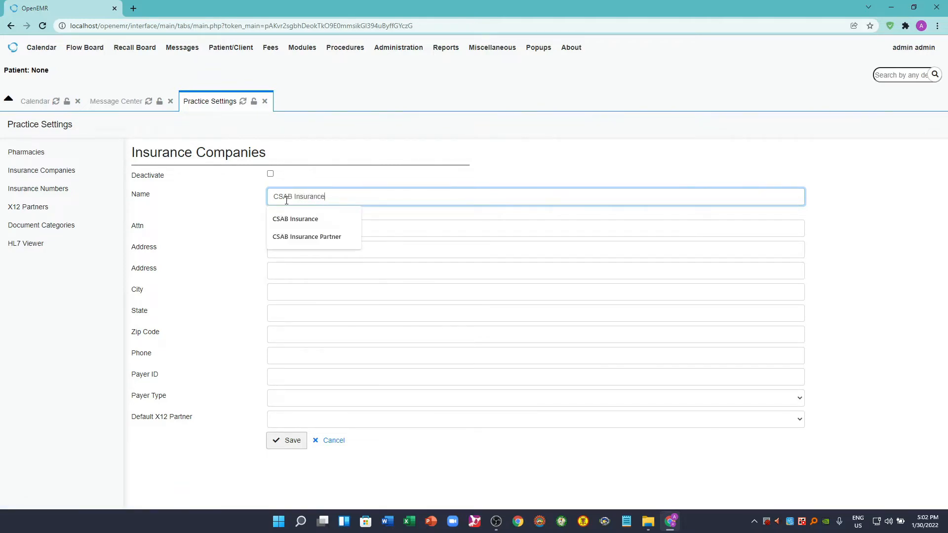
{"action": "key", "text": "Escape"}
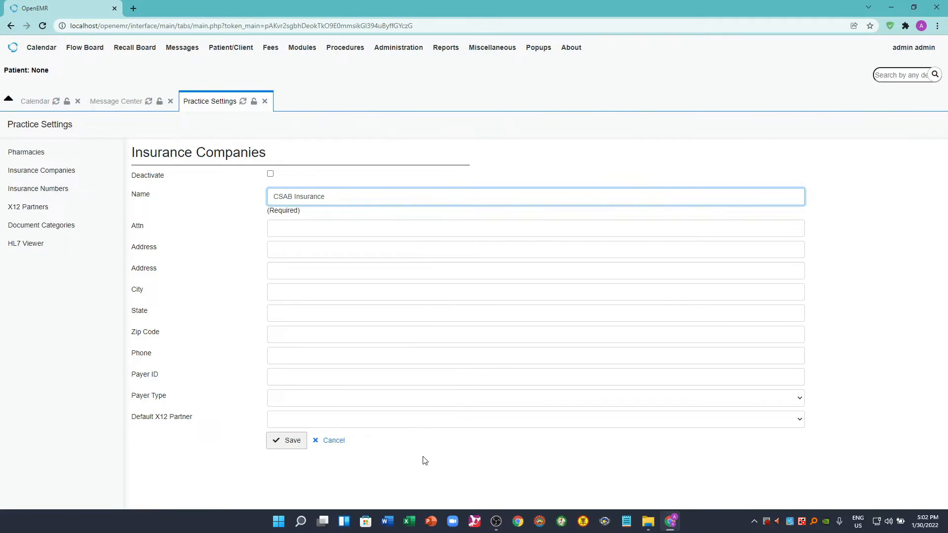
{"action": "left_click", "coordinate": [574, 169]}
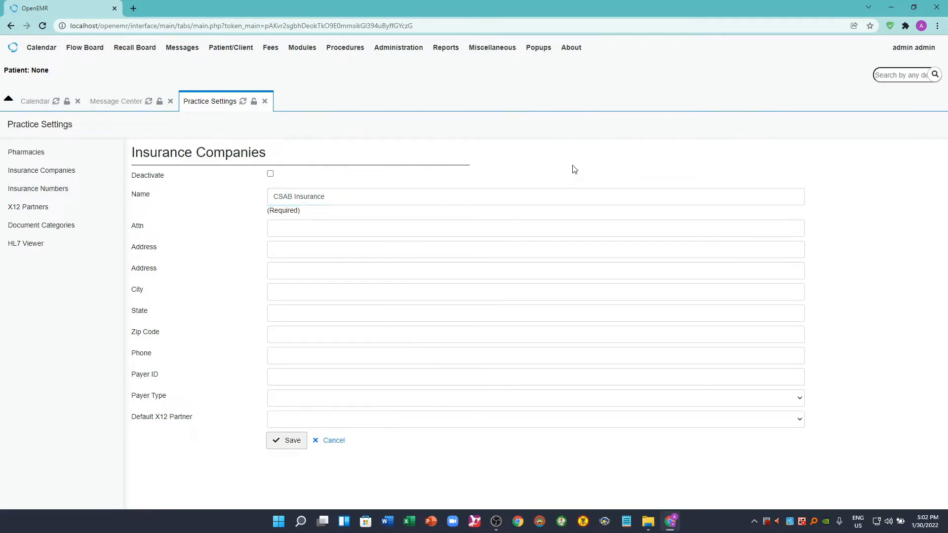
{"action": "left_click", "coordinate": [295, 444]}
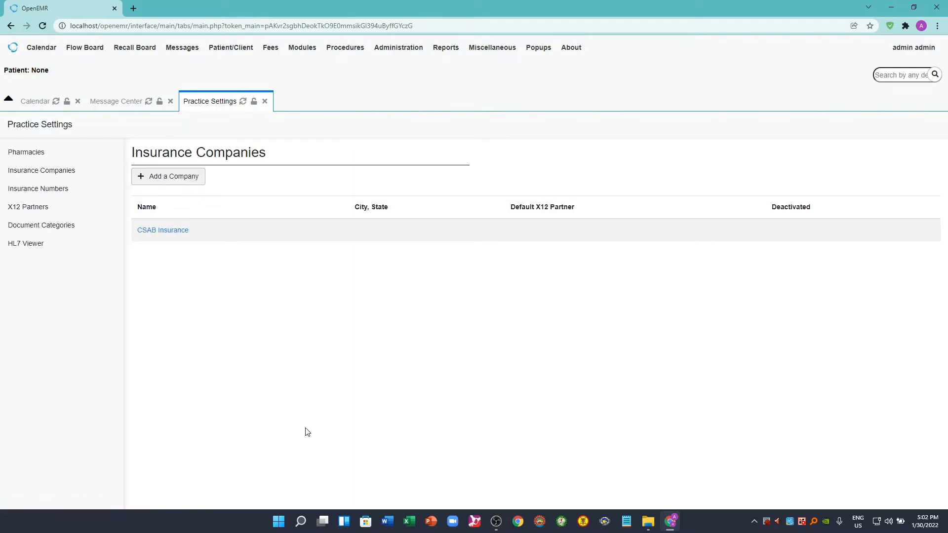
- Add an insurance number entry for the admin user with CSAB Insurance as the insurance company and save it
{"action": "left_click", "coordinate": [43, 189]}
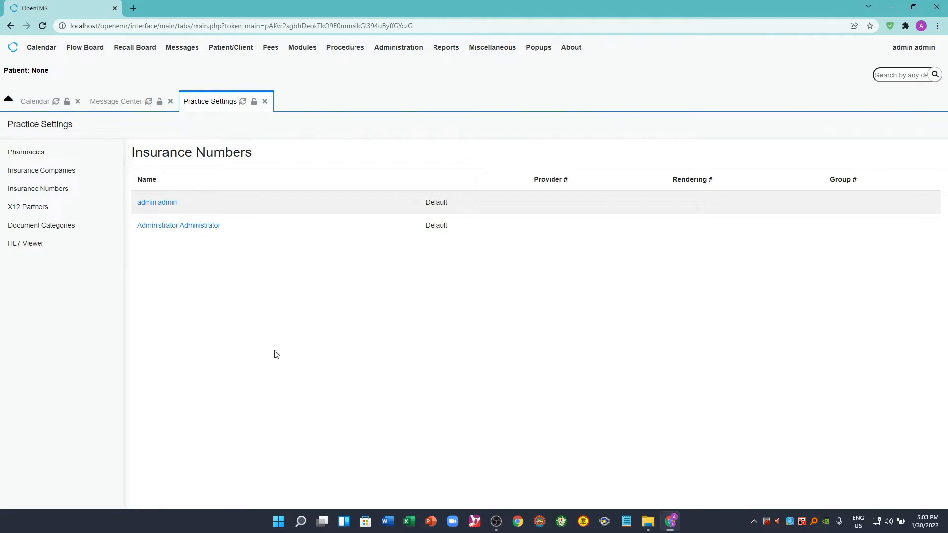
{"action": "left_click", "coordinate": [161, 204]}
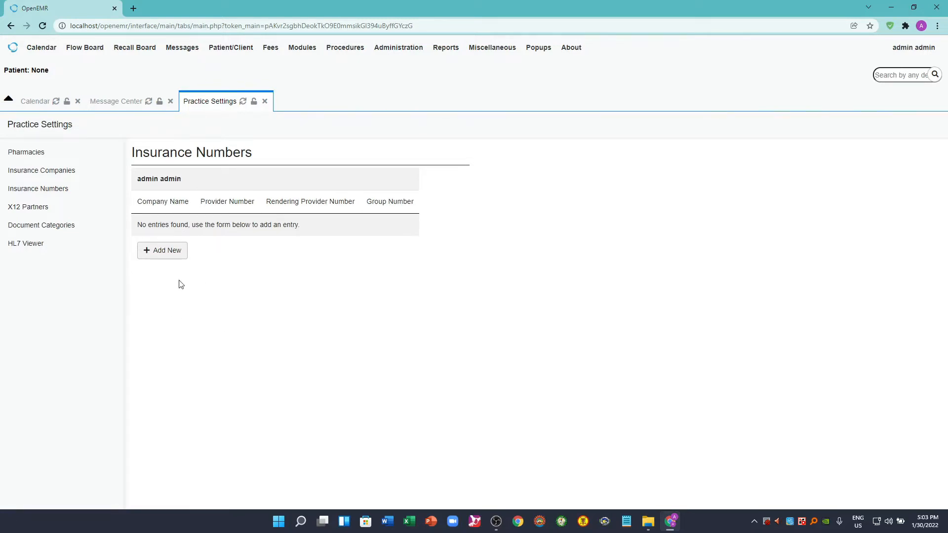
{"action": "left_click", "coordinate": [163, 250]}
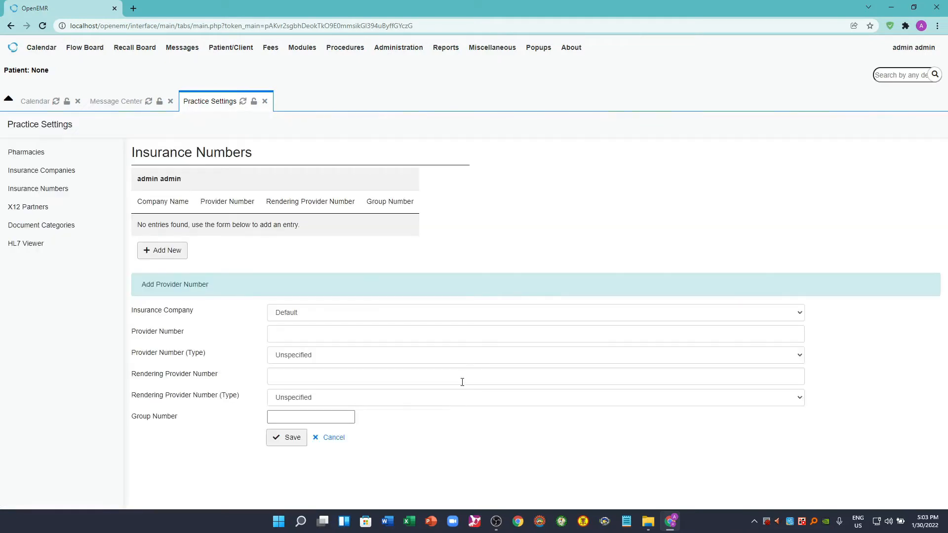
{"action": "left_click", "coordinate": [311, 316]}
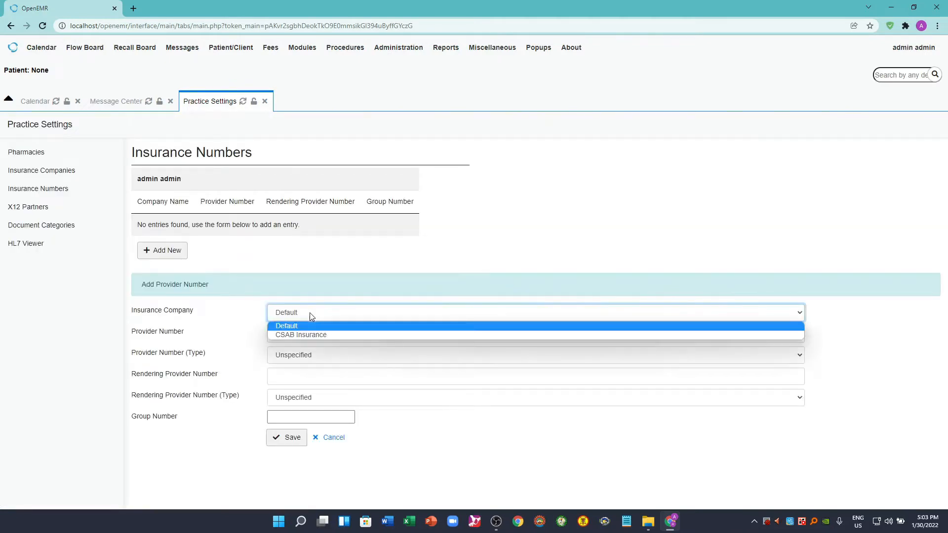
{"action": "left_click", "coordinate": [310, 336]}
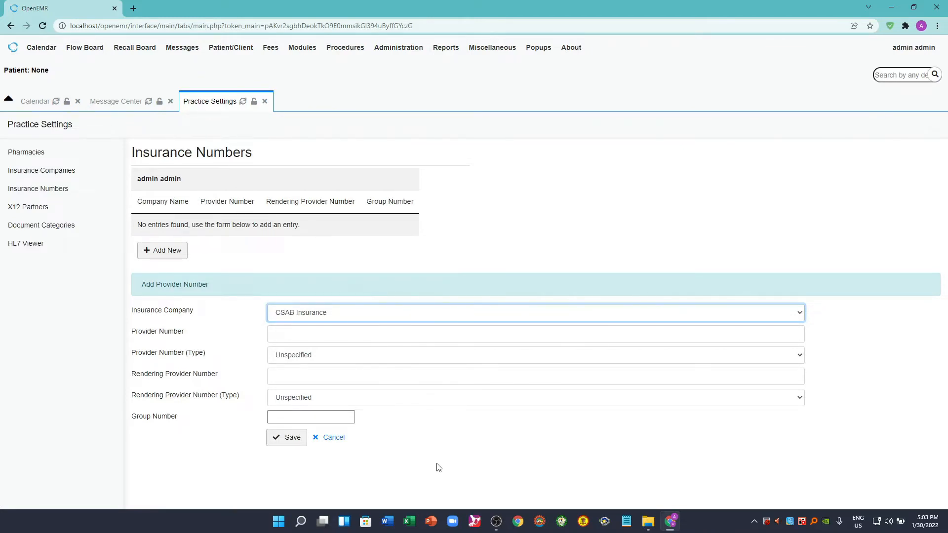
{"action": "left_click", "coordinate": [292, 441]}
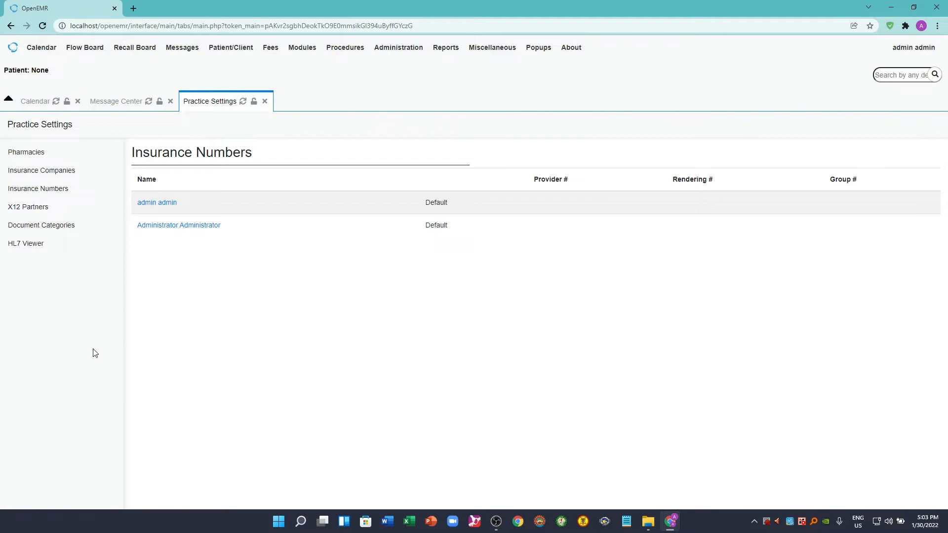
- Add an X12 partner named CSAB X12 Partner, keeping the other fields at their defaults, and save it
{"action": "left_click", "coordinate": [39, 210]}
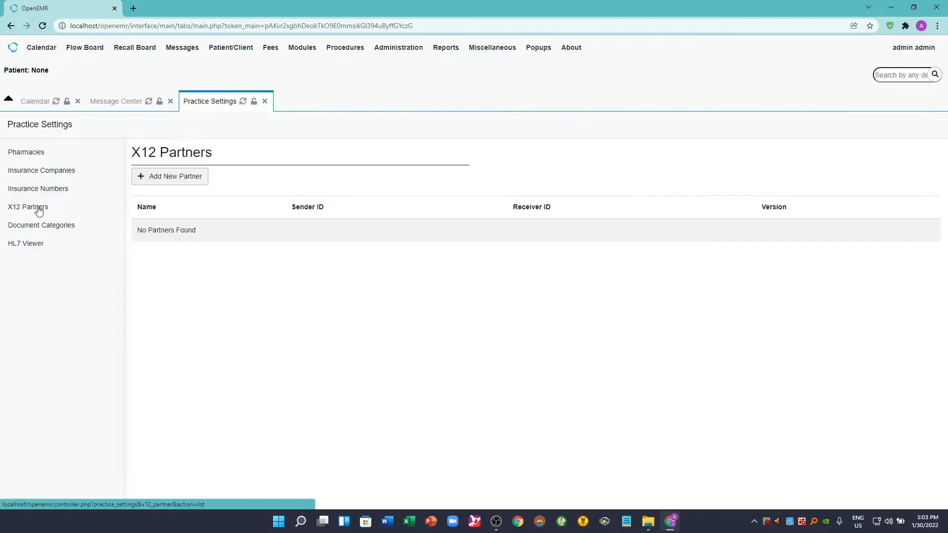
{"action": "left_click", "coordinate": [167, 180]}
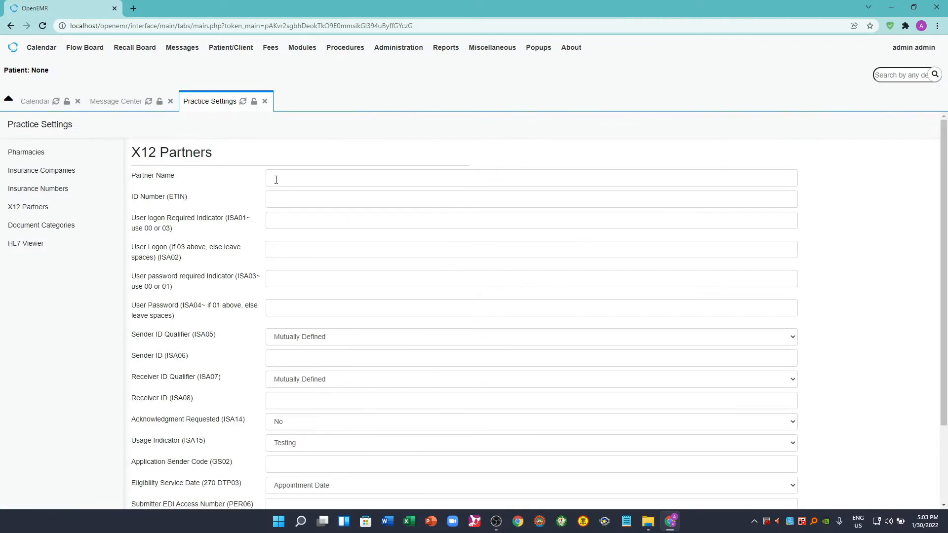
{"action": "left_click", "coordinate": [276, 180]}
{"action": "type", "text": "CSAB"}
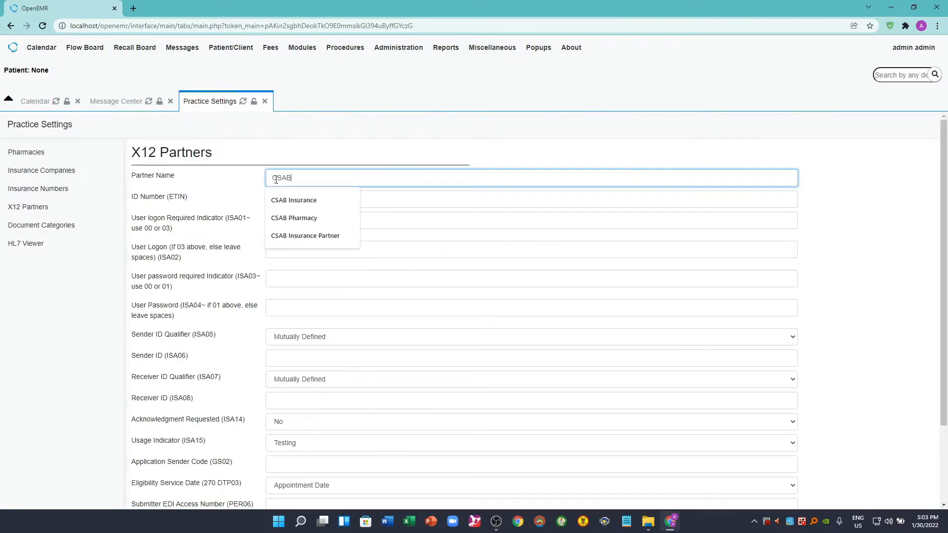
{"action": "type", "text": " X12"}
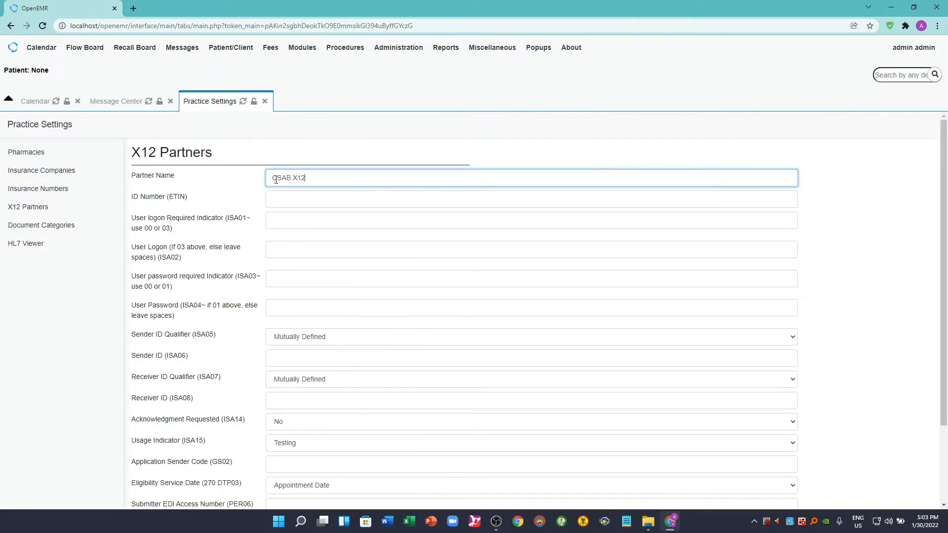
{"action": "type", "text": " Partner"}
{"action": "scroll", "coordinate": [848, 377], "scroll_direction": "down", "scroll_amount": 2}
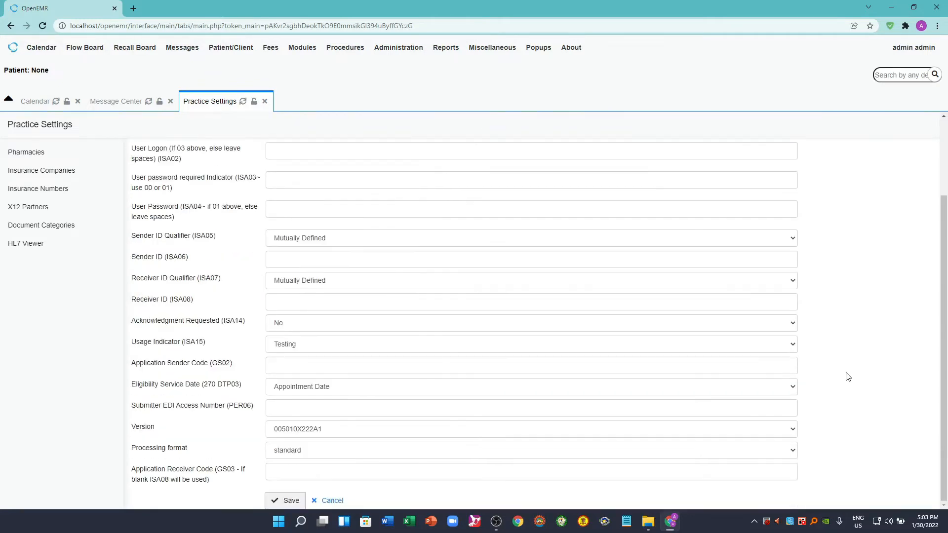
{"action": "left_click", "coordinate": [289, 502]}
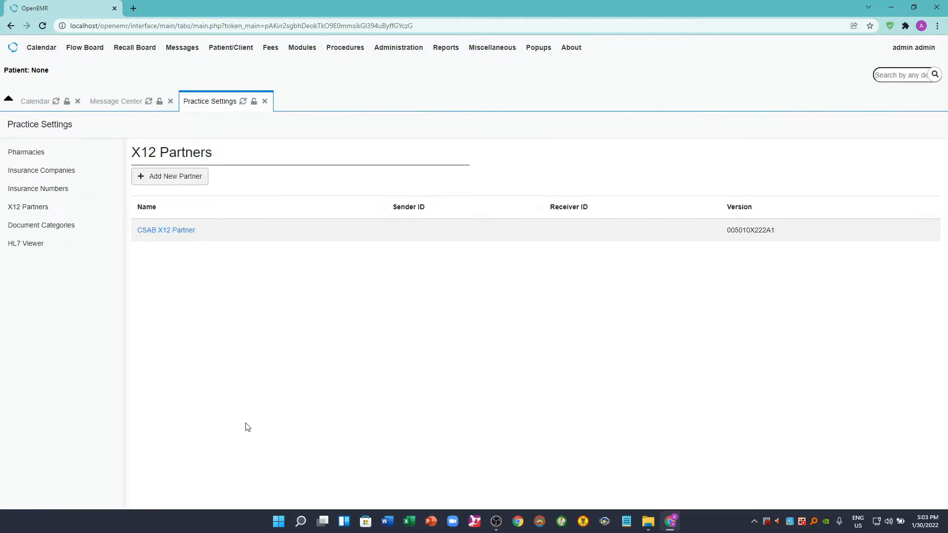
- Set the default X12 partner of CSAB Insurance to CSAB X12 Partner and save the company
{"action": "left_click", "coordinate": [58, 173]}
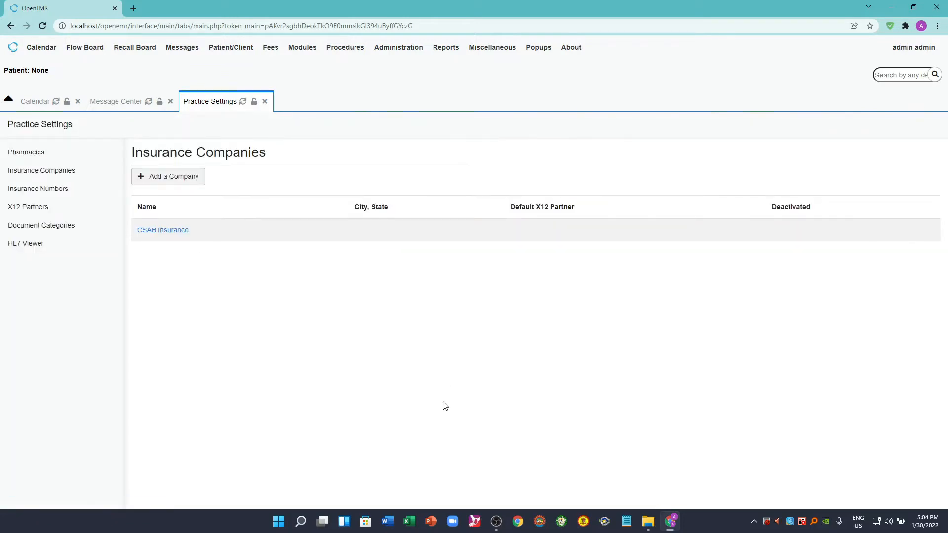
{"action": "left_click", "coordinate": [161, 230]}
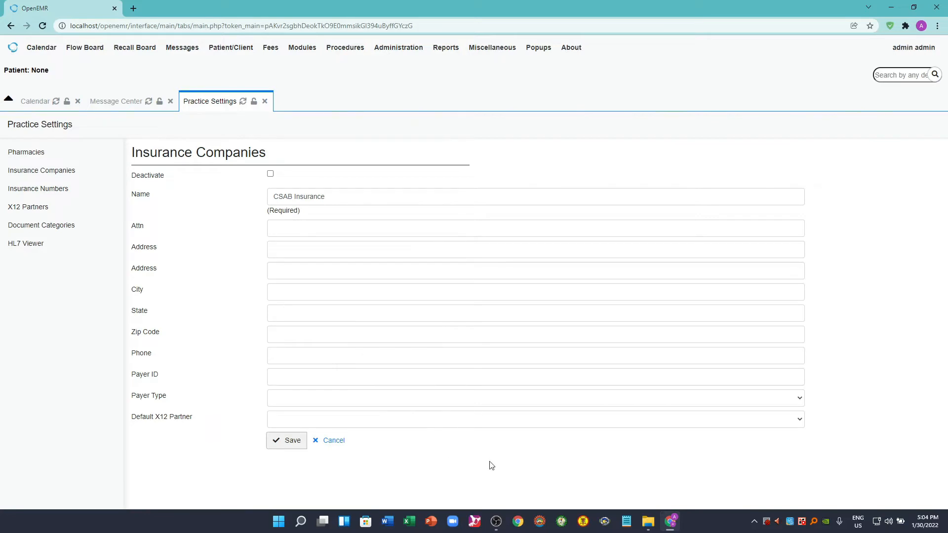
{"action": "left_click", "coordinate": [427, 420]}
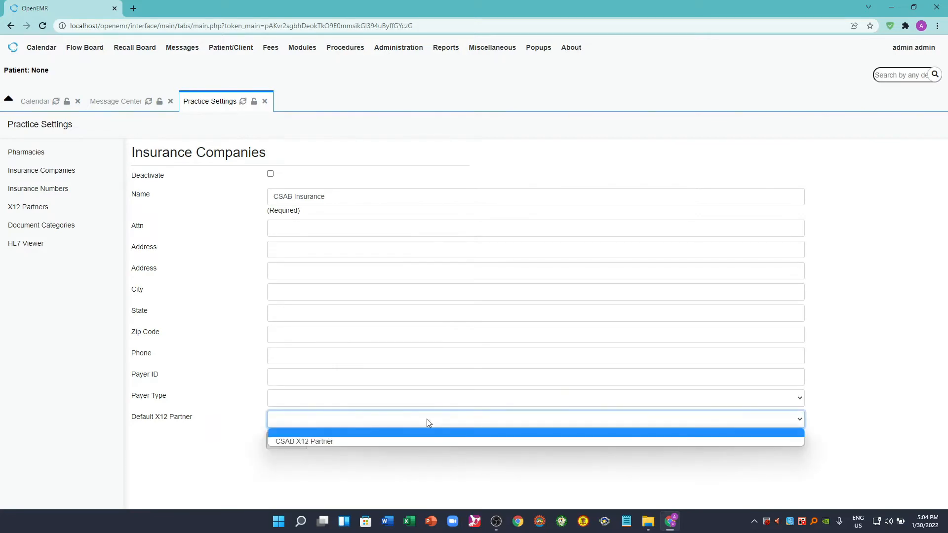
{"action": "left_click", "coordinate": [318, 442]}
{"action": "left_click", "coordinate": [292, 444]}
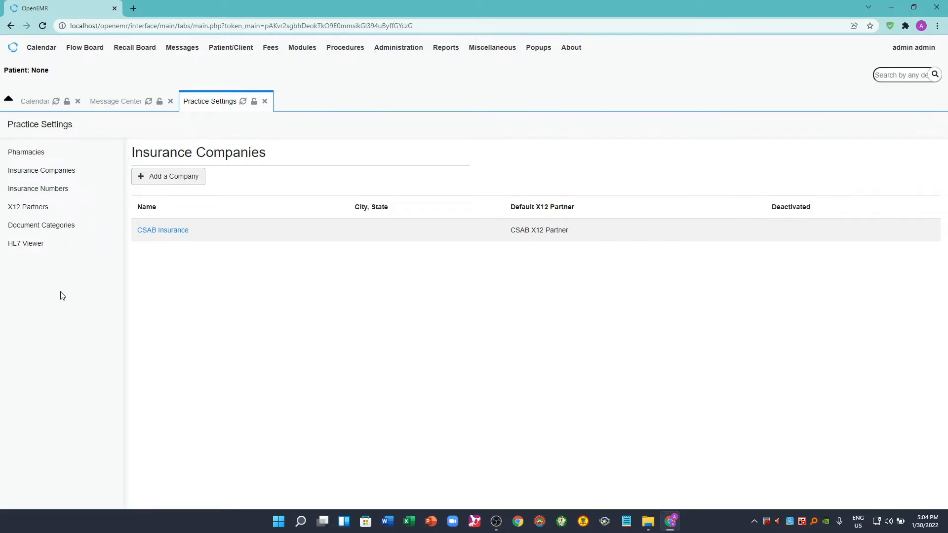
- Add a document category named NCP under Categories in the practice settings, keeping the Documents access control, and save it
{"action": "left_click", "coordinate": [55, 229]}
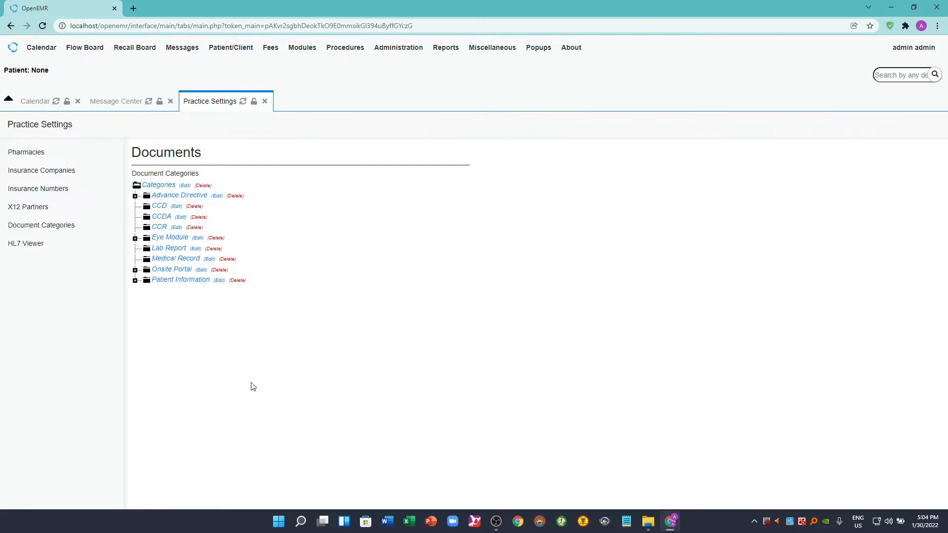
{"action": "left_click", "coordinate": [159, 186]}
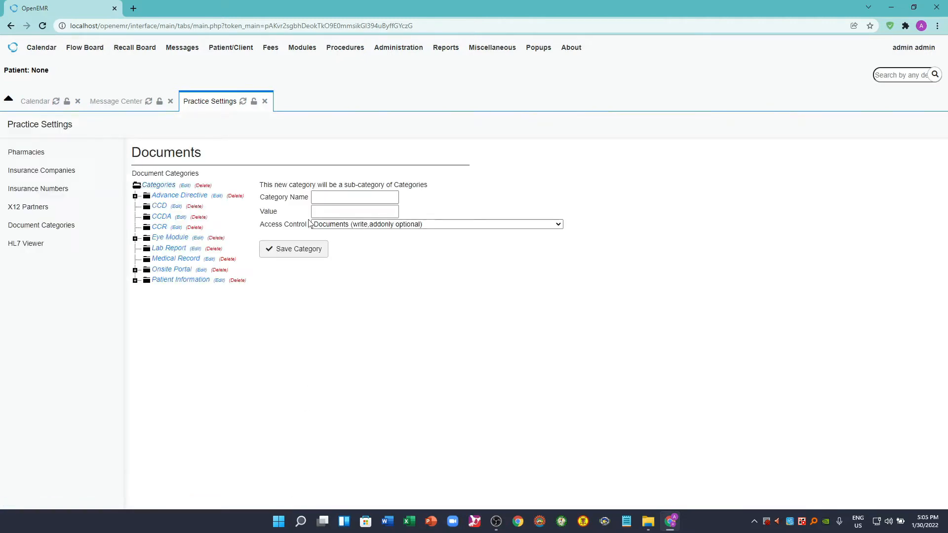
{"action": "left_click", "coordinate": [322, 197]}
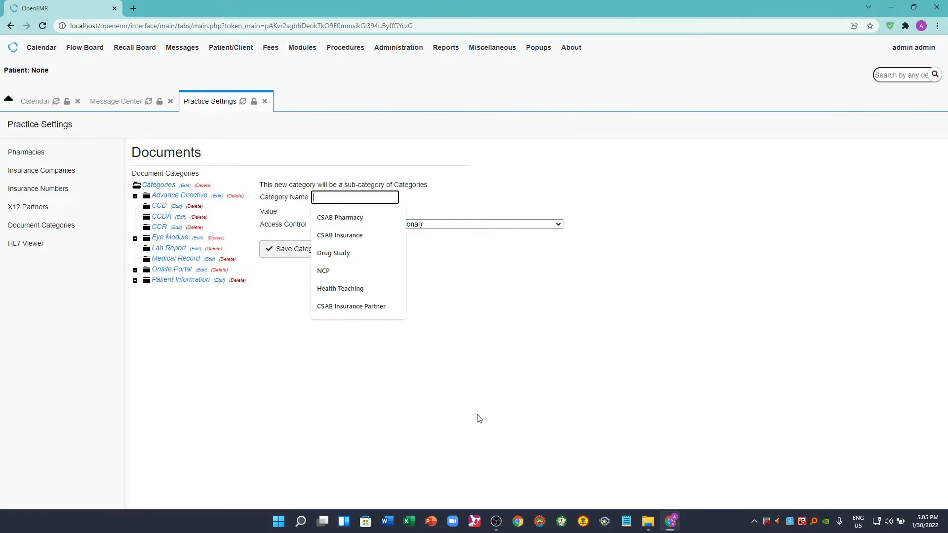
{"action": "type", "text": "NCP"}
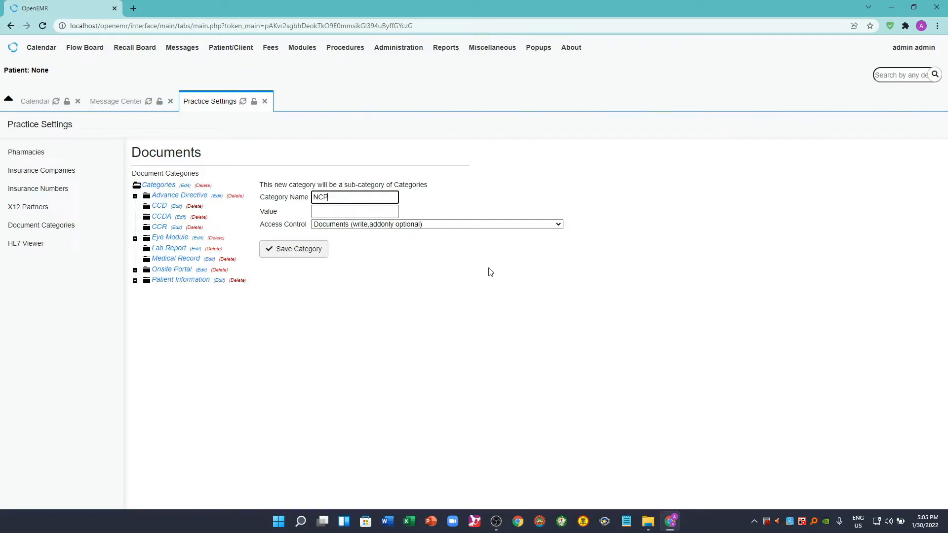
{"action": "left_click", "coordinate": [558, 224]}
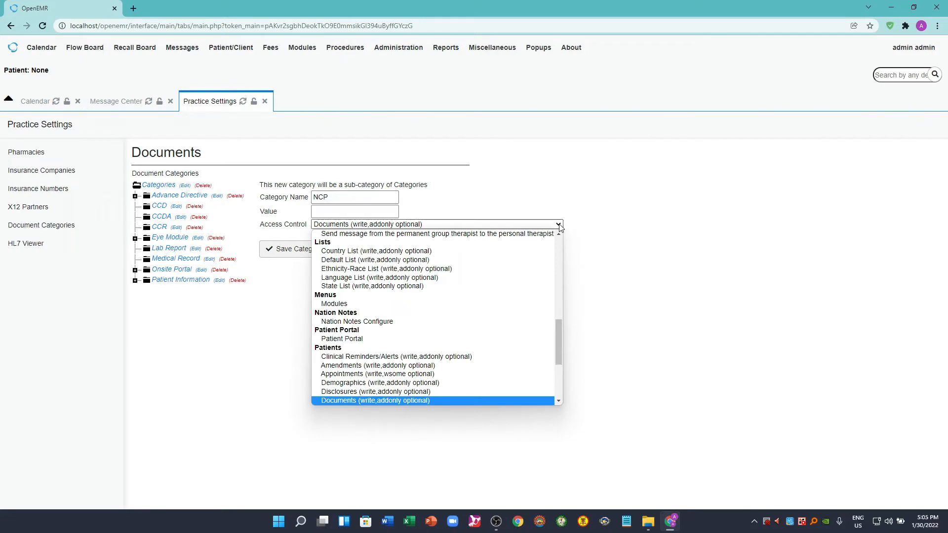
{"action": "left_click", "coordinate": [686, 304]}
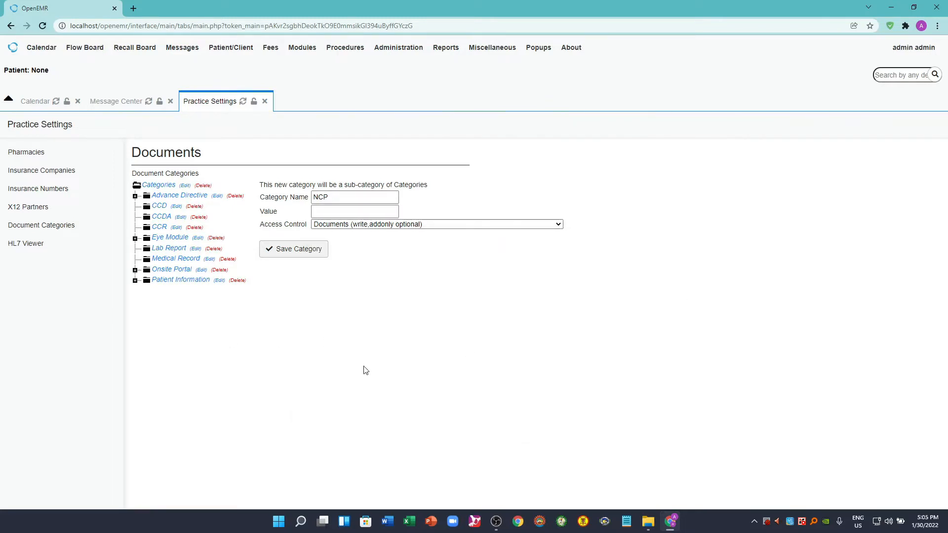
{"action": "left_click", "coordinate": [291, 252]}
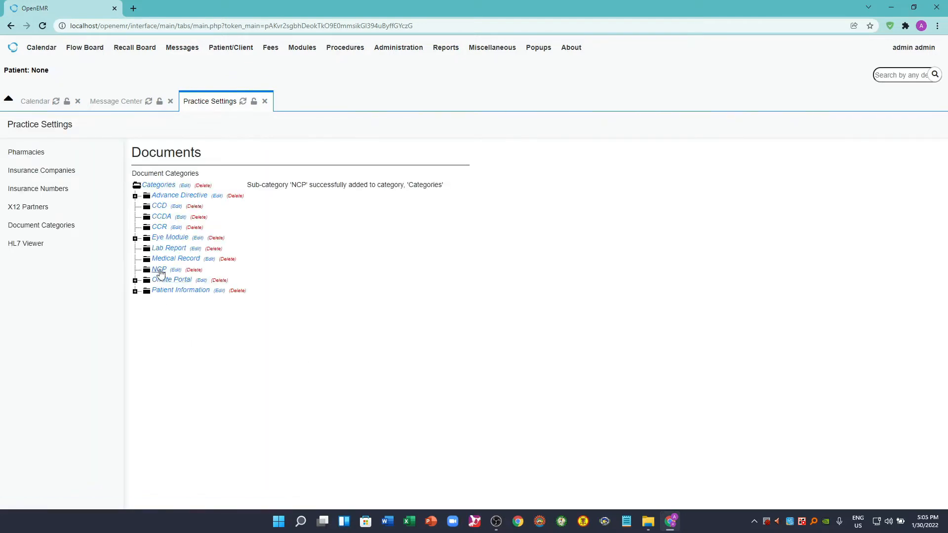
- Add a document category named Drug Study under Categories and save it
{"action": "left_click", "coordinate": [160, 185]}
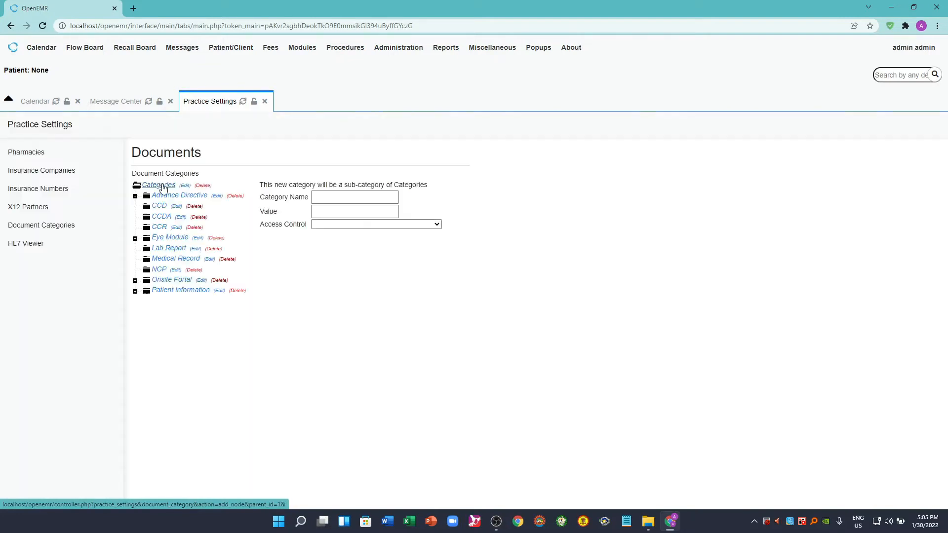
{"action": "left_click", "coordinate": [315, 196]}
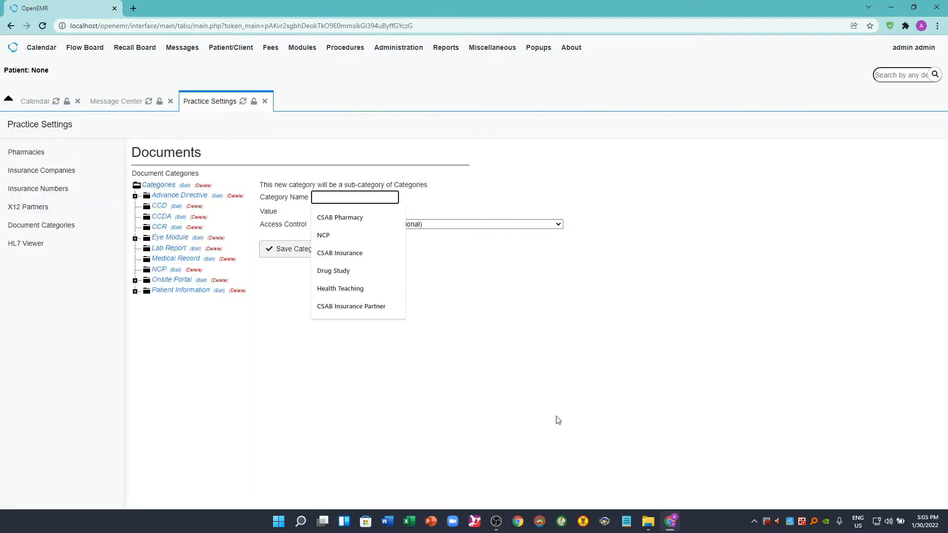
{"action": "type", "text": "Drug"}
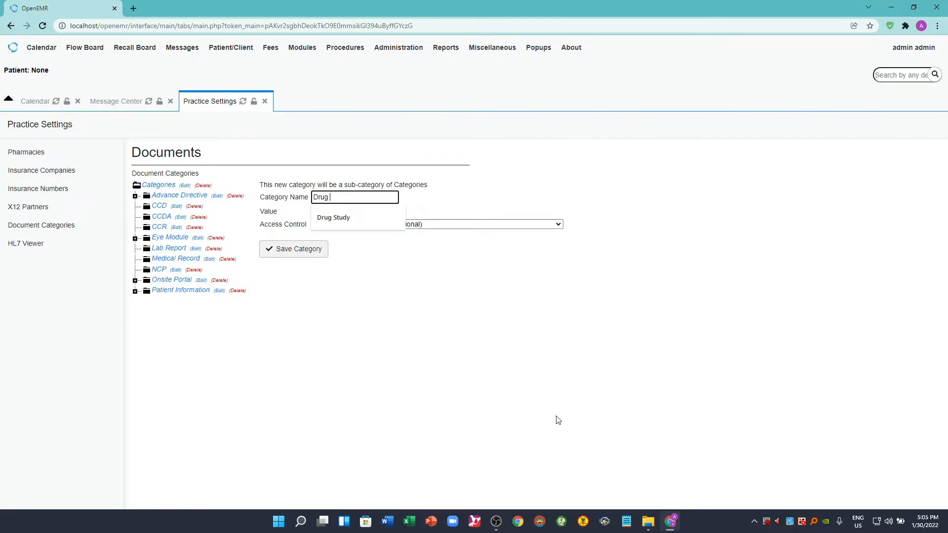
{"action": "type", "text": " Study"}
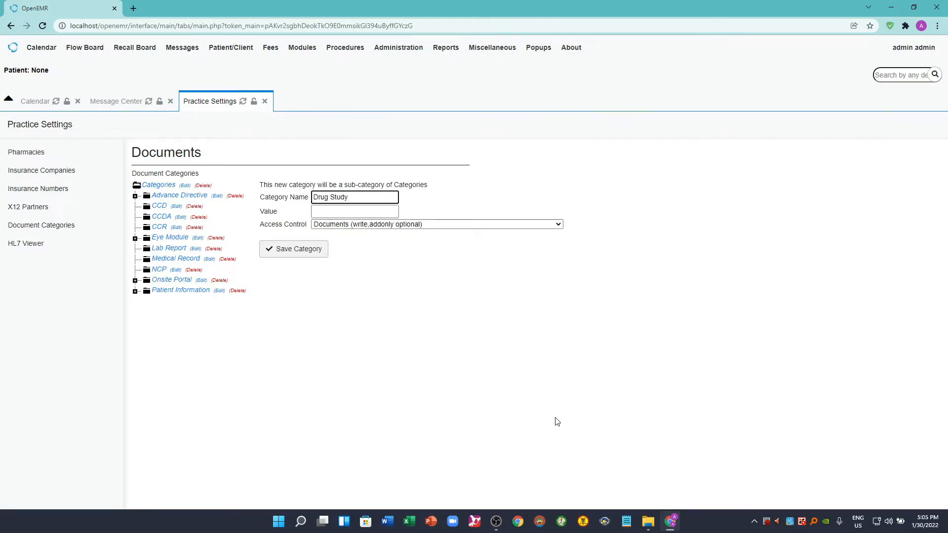
{"action": "left_click", "coordinate": [289, 252]}
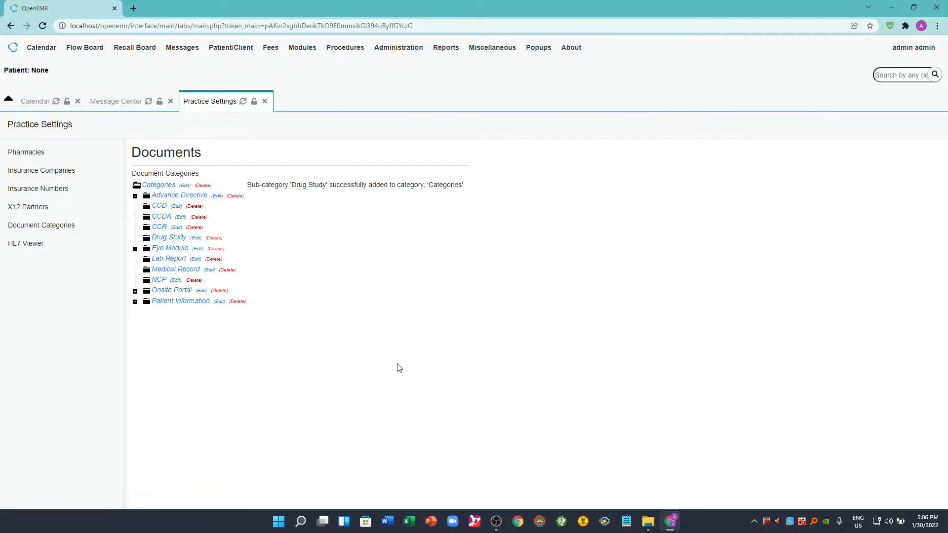
- Add a document category named Health Teaching under Categories and save it
{"action": "left_click", "coordinate": [163, 186]}
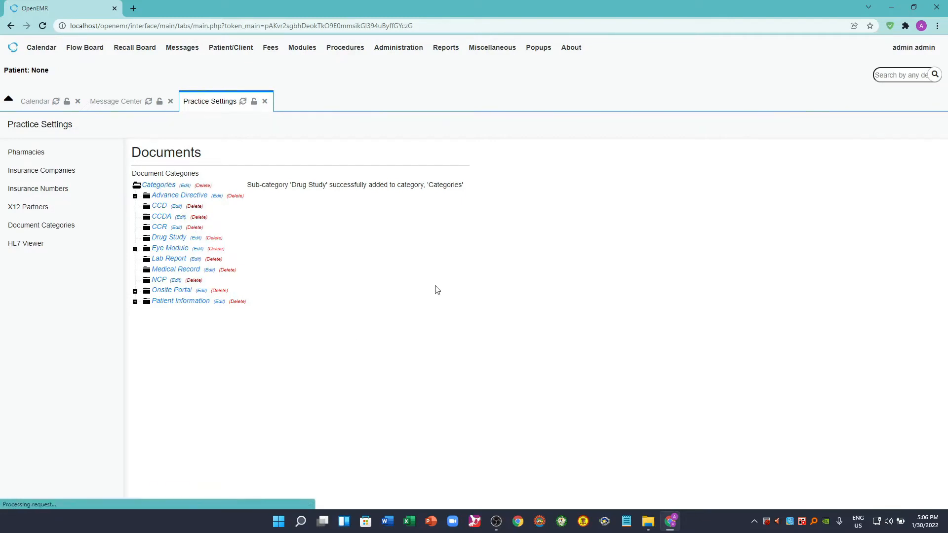
{"action": "left_click", "coordinate": [330, 198]}
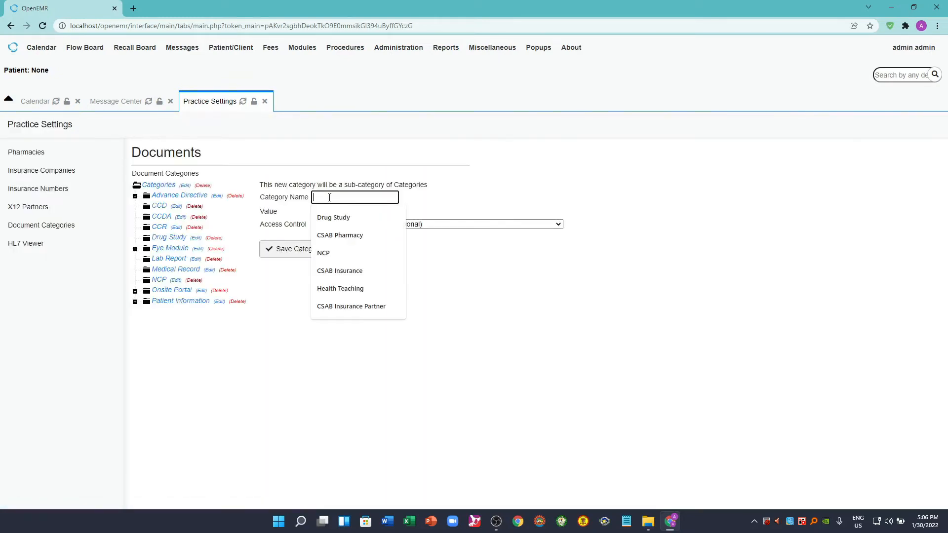
{"action": "type", "text": "Health T"}
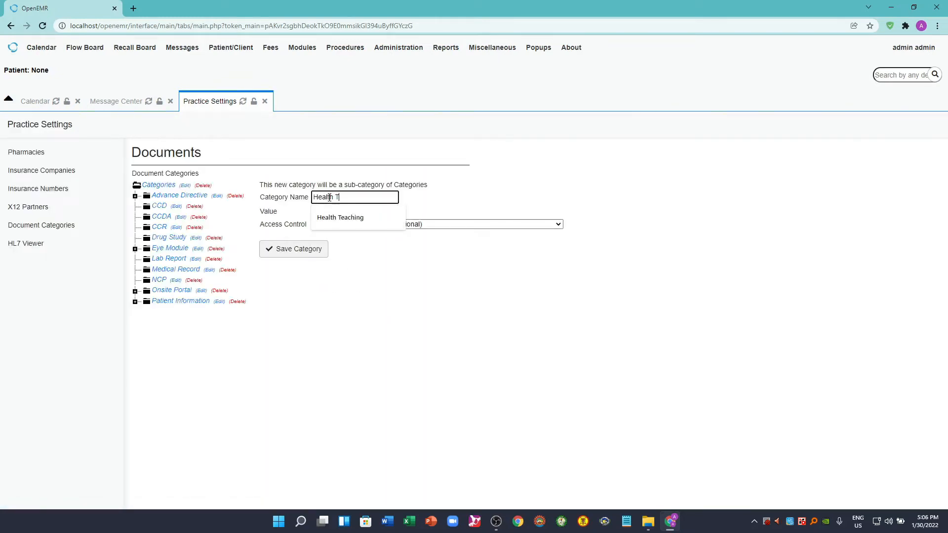
{"action": "type", "text": "eaching"}
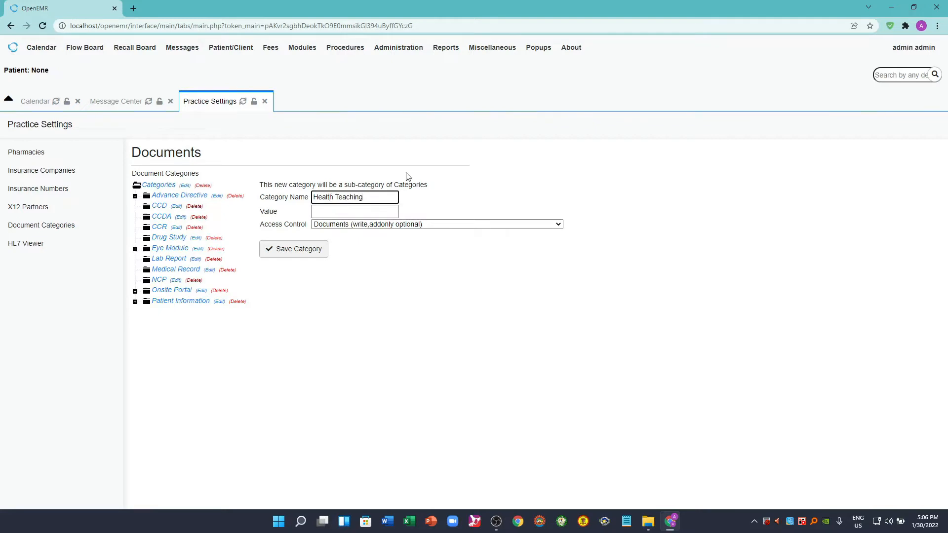
{"action": "left_click", "coordinate": [296, 253]}
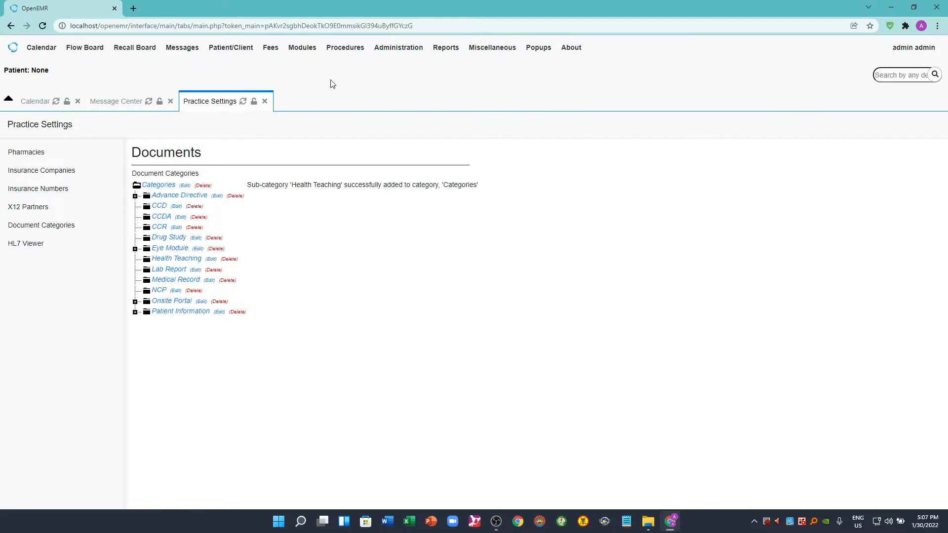
- Start a new patient record from the Patient Finder with the title Mr. and enter the patient's first and last name
{"action": "mouse_move", "coordinate": [230, 54]}
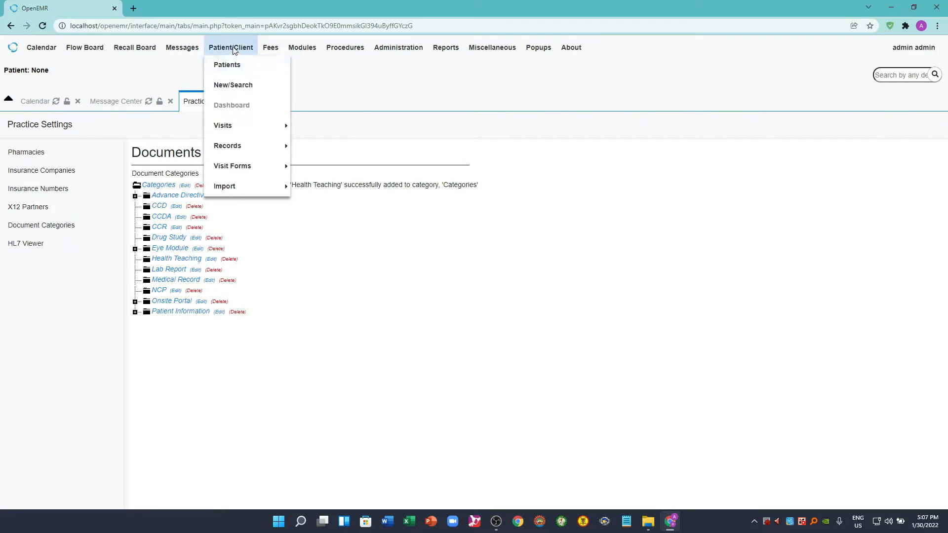
{"action": "left_click", "coordinate": [230, 64]}
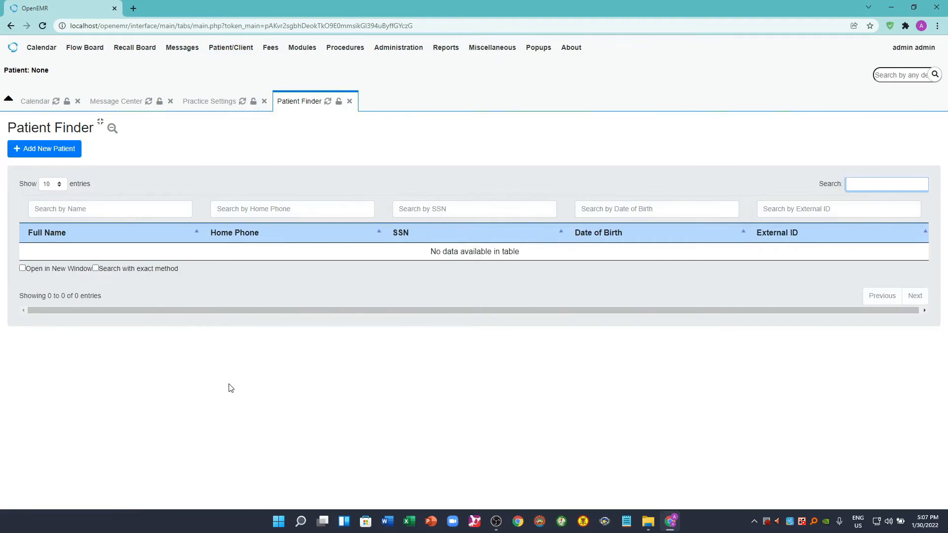
{"action": "left_click", "coordinate": [48, 151]}
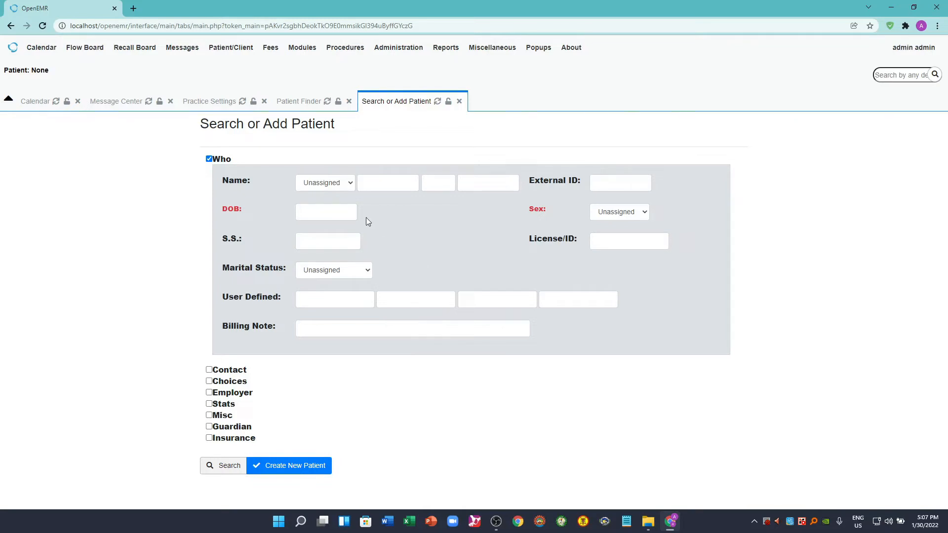
{"action": "left_click", "coordinate": [352, 183]}
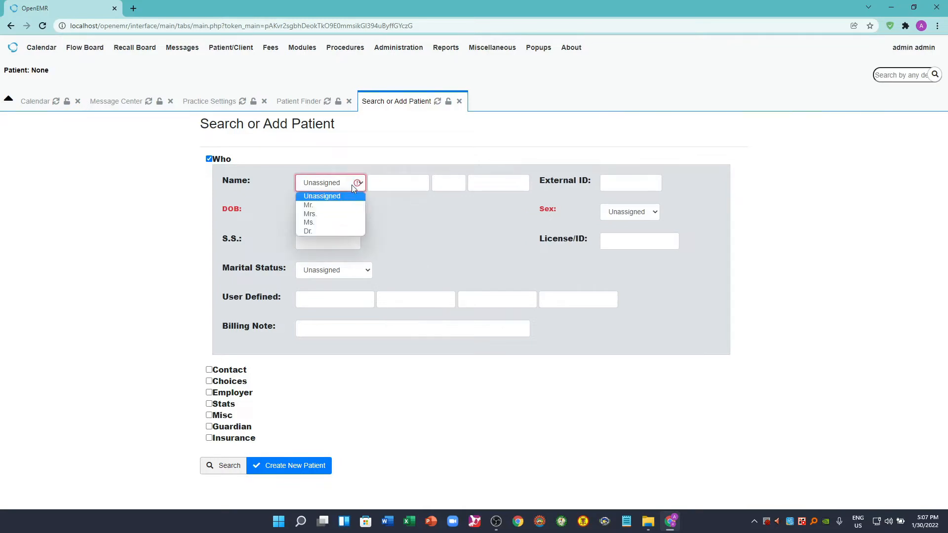
{"action": "left_click", "coordinate": [329, 207]}
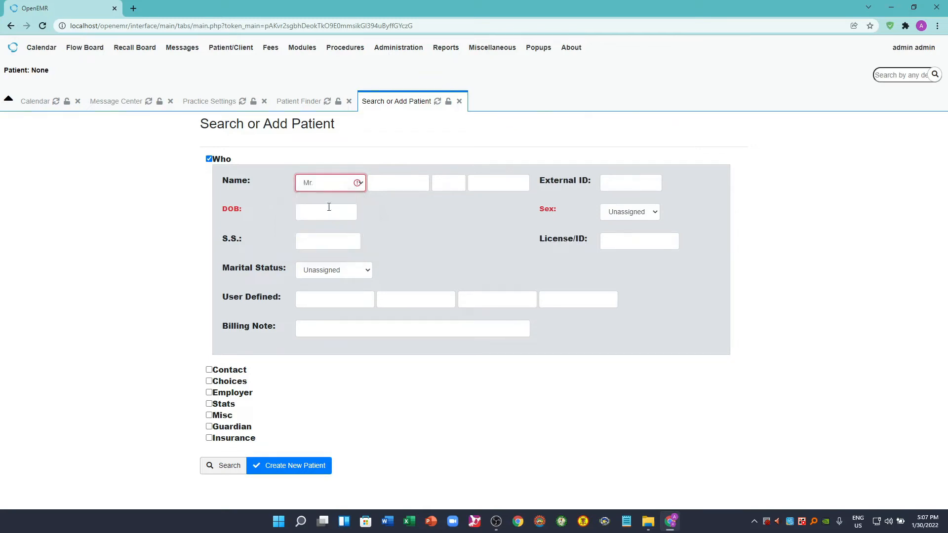
{"action": "left_click", "coordinate": [397, 186]}
{"action": "type", "text": "Juan"}
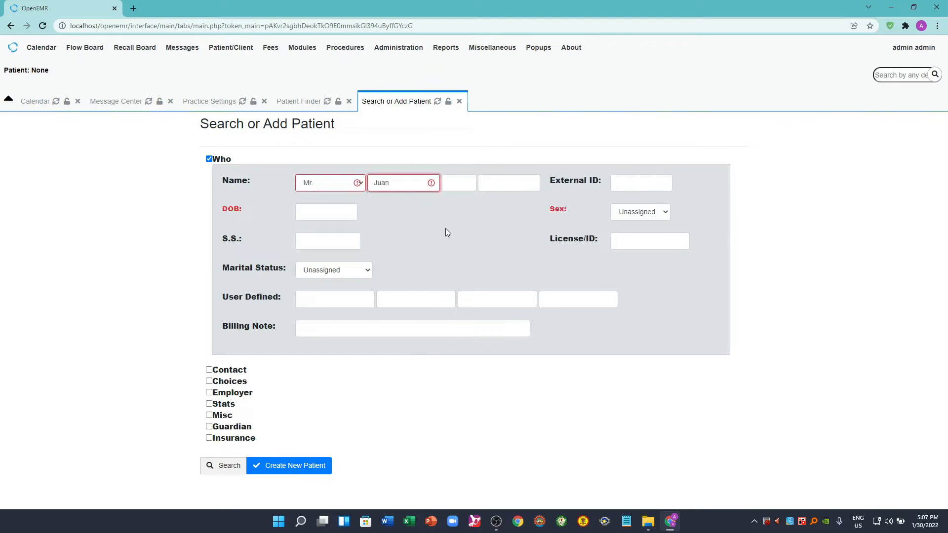
{"action": "left_click", "coordinate": [491, 184]}
{"action": "type", "text": "Dela Cruz"}
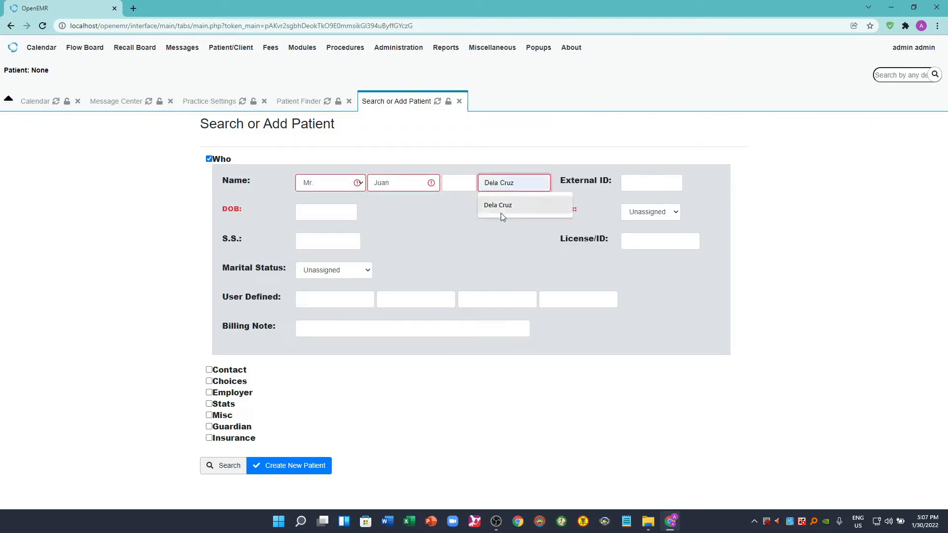
{"action": "left_click", "coordinate": [500, 211]}
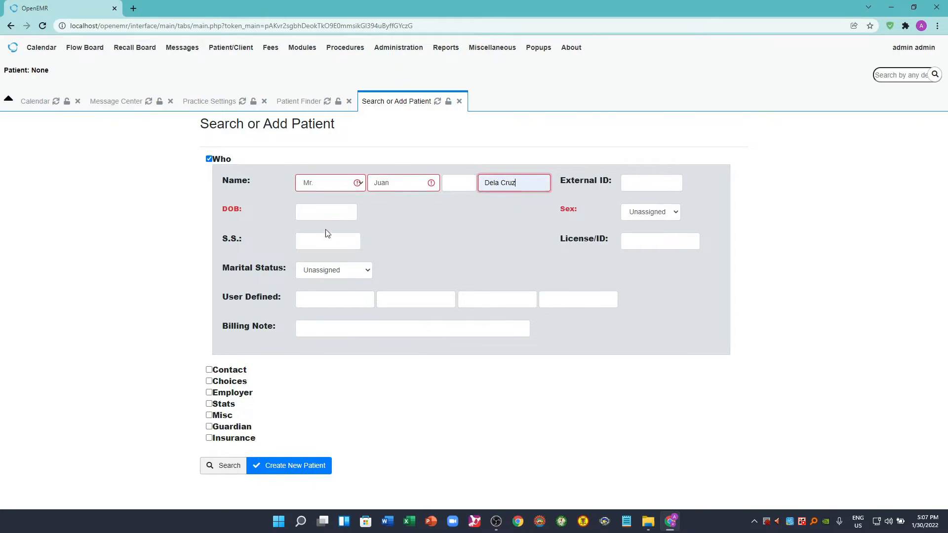
- Fill in the new patient's date of birth
{"action": "left_click", "coordinate": [313, 217]}
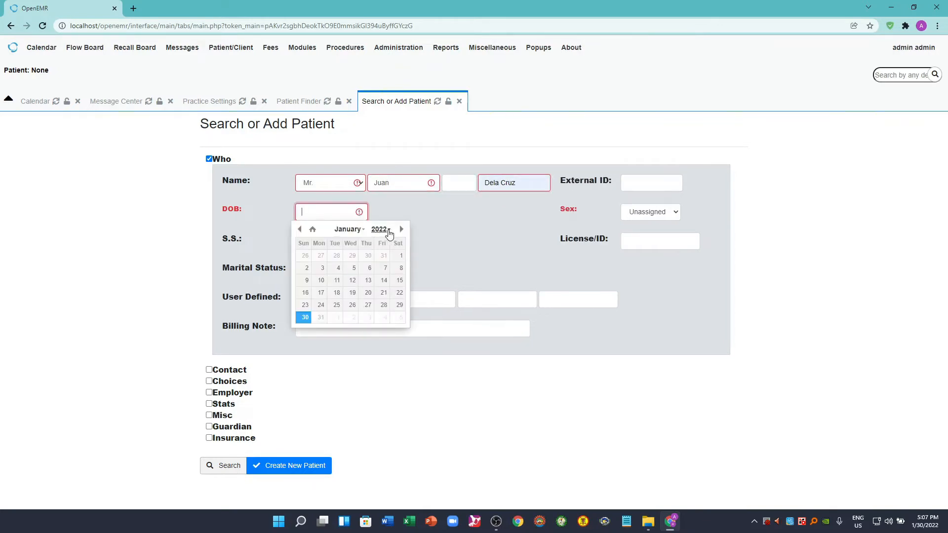
{"action": "left_click", "coordinate": [384, 229]}
{"action": "scroll", "coordinate": [380, 277], "scroll_direction": "up", "scroll_amount": 10}
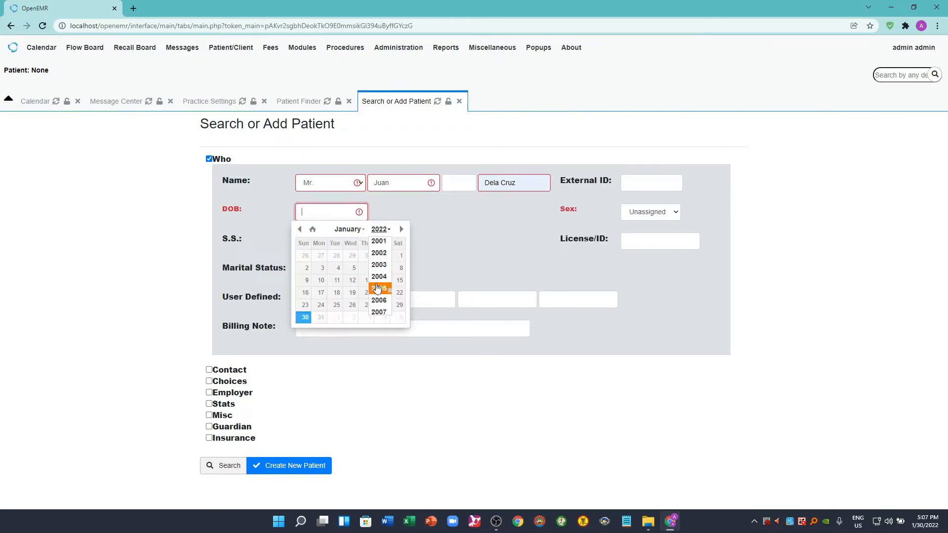
{"action": "scroll", "coordinate": [378, 288], "scroll_direction": "up", "scroll_amount": 7}
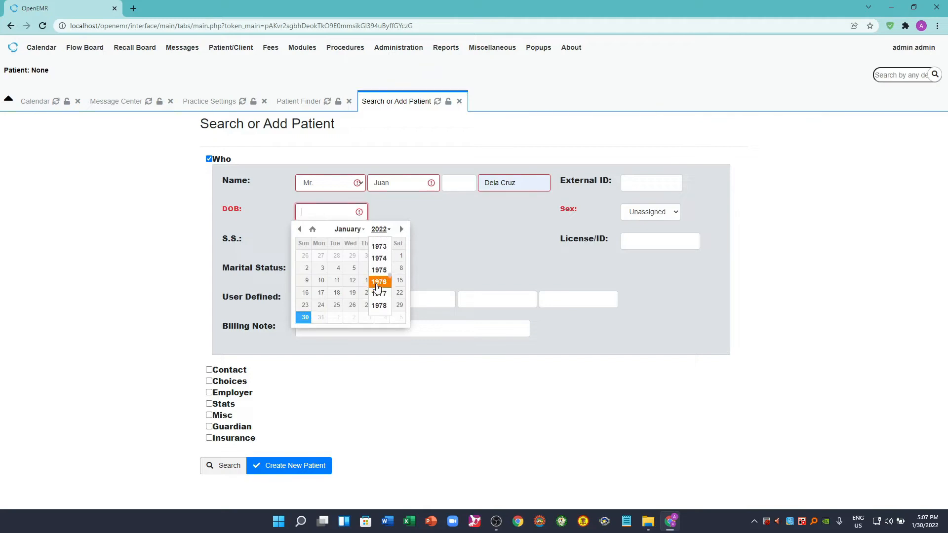
{"action": "scroll", "coordinate": [378, 288], "scroll_direction": "down", "scroll_amount": 1}
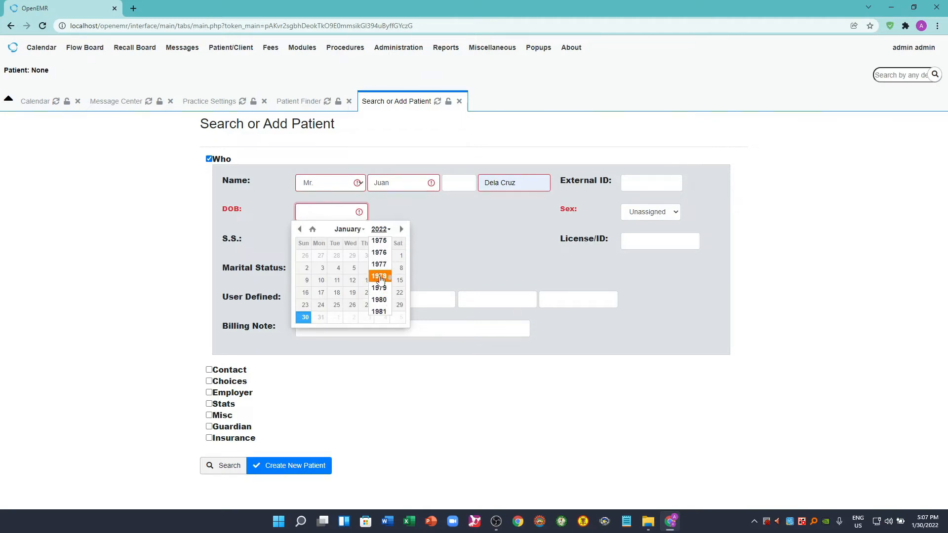
{"action": "left_click", "coordinate": [380, 273]}
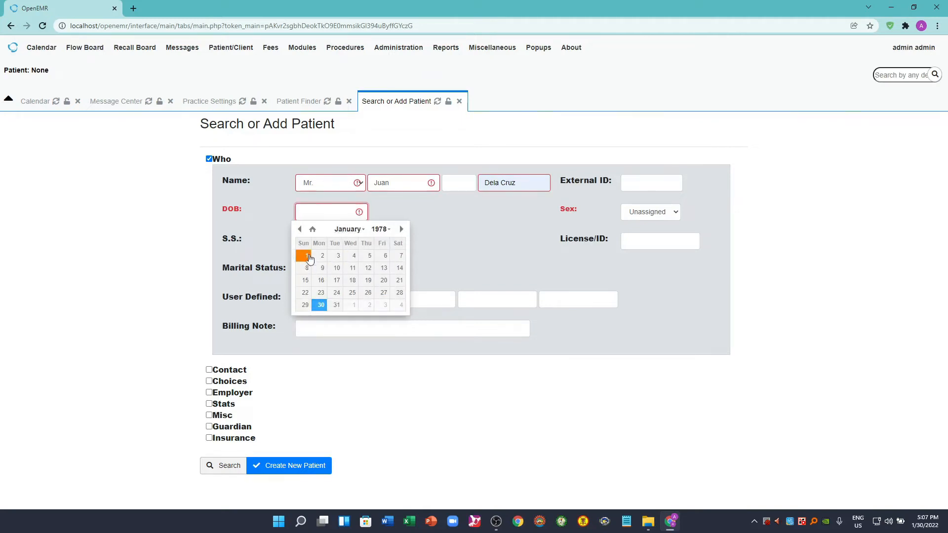
{"action": "left_click", "coordinate": [306, 256]}
- Set the patient's sex to Male, then create the new patient and confirm the creation
{"action": "left_click", "coordinate": [676, 213]}
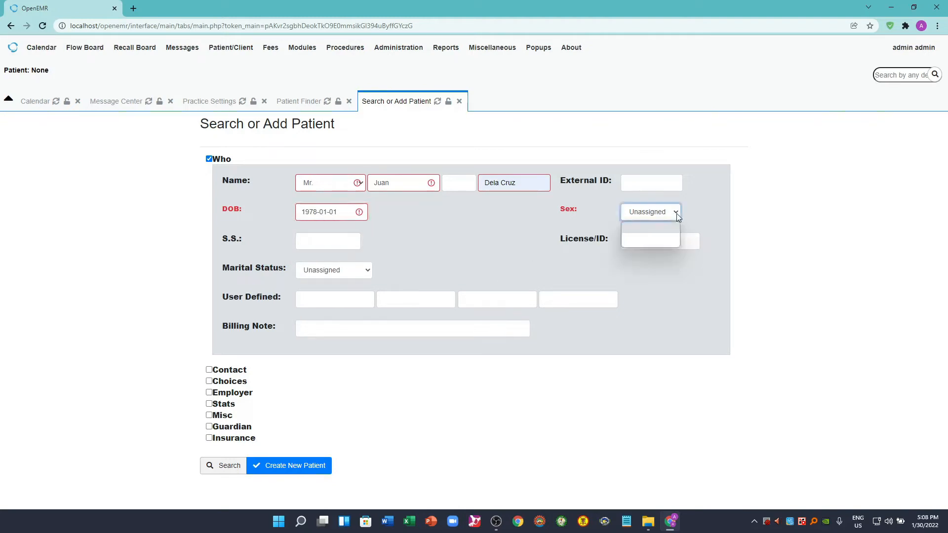
{"action": "left_click", "coordinate": [640, 242]}
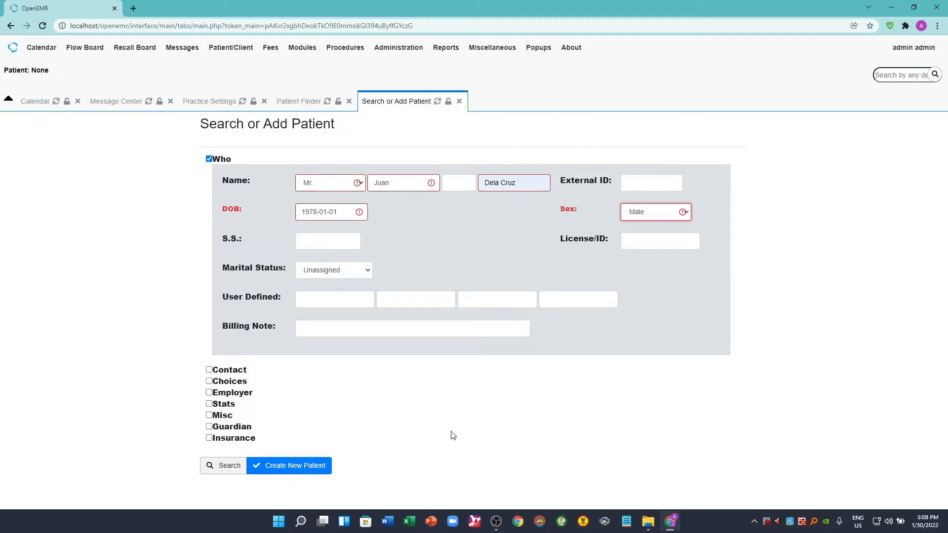
{"action": "left_click", "coordinate": [303, 468]}
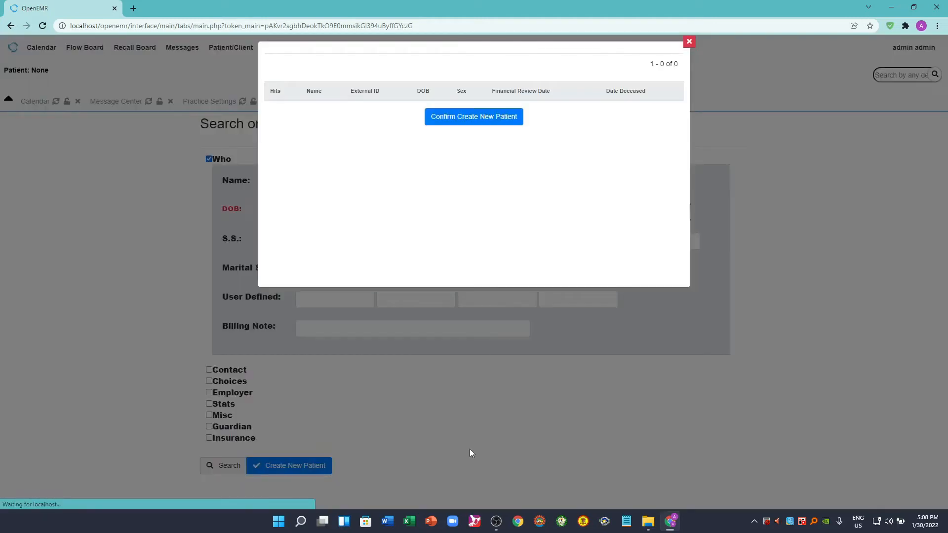
{"action": "left_click", "coordinate": [484, 120]}
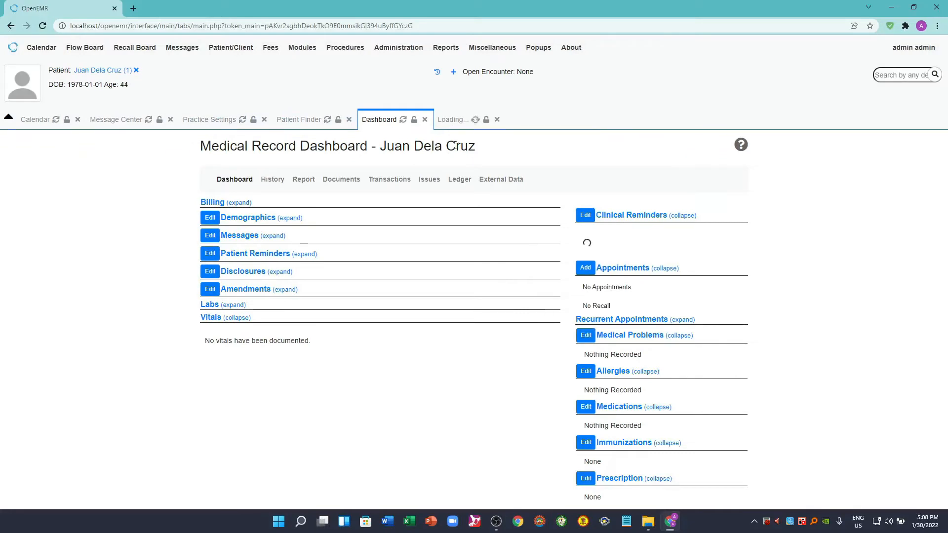
{"action": "left_click", "coordinate": [559, 129]}
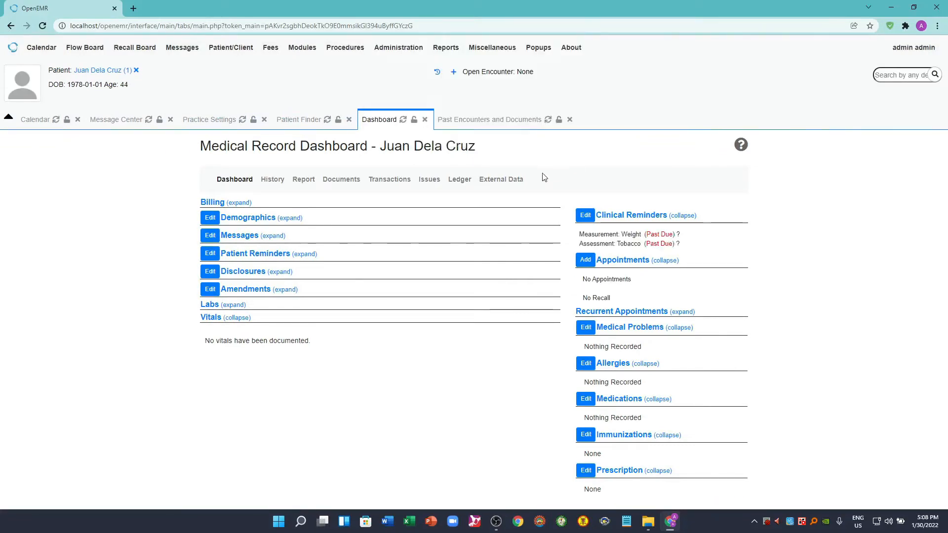
- Close the open Dashboard, Patient Finder and Practice Settings pages
{"action": "left_click", "coordinate": [424, 120]}
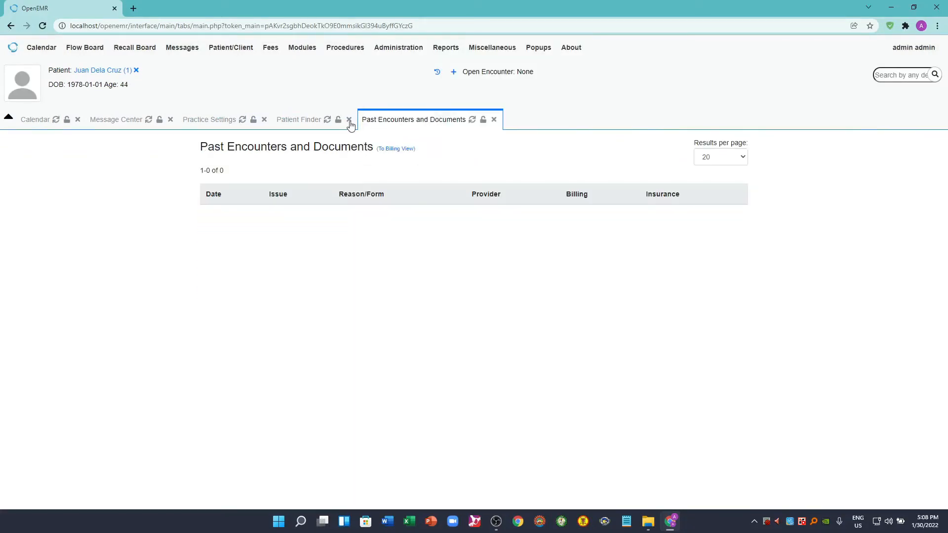
{"action": "left_click", "coordinate": [349, 120]}
{"action": "left_click", "coordinate": [264, 120]}
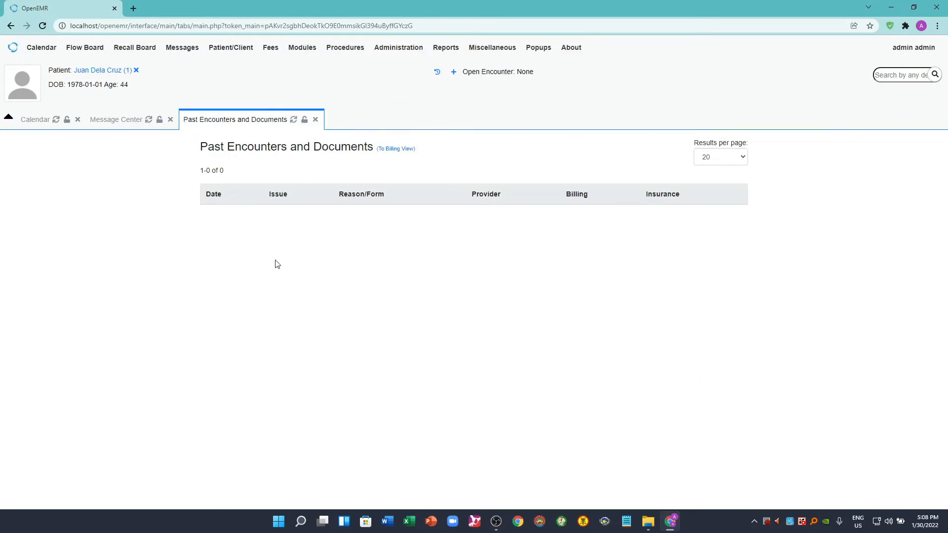
- View the Search or Add Patient form, and open the registered patient's medical record dashboard from the Patient Finder
{"action": "mouse_move", "coordinate": [231, 47]}
{"action": "left_click", "coordinate": [228, 85]}
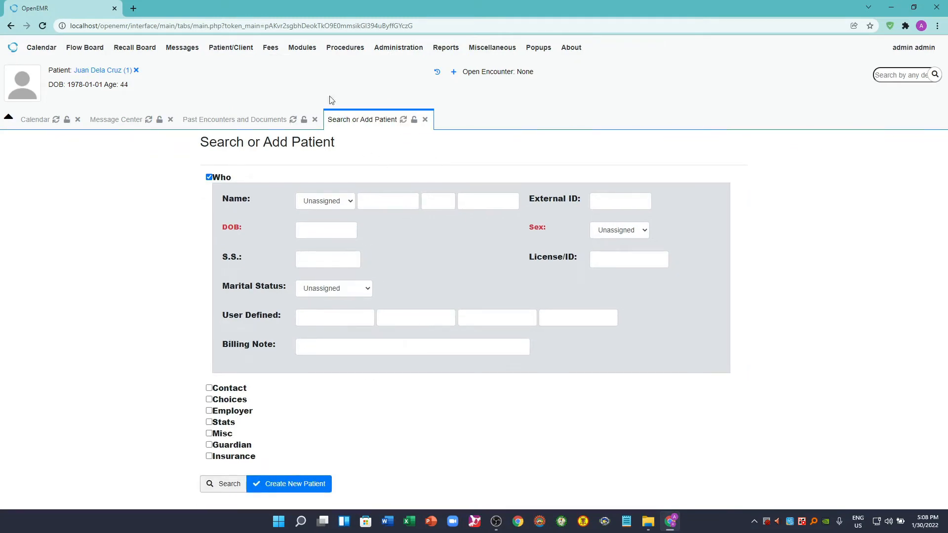
{"action": "mouse_move", "coordinate": [232, 47]}
{"action": "left_click", "coordinate": [224, 63]}
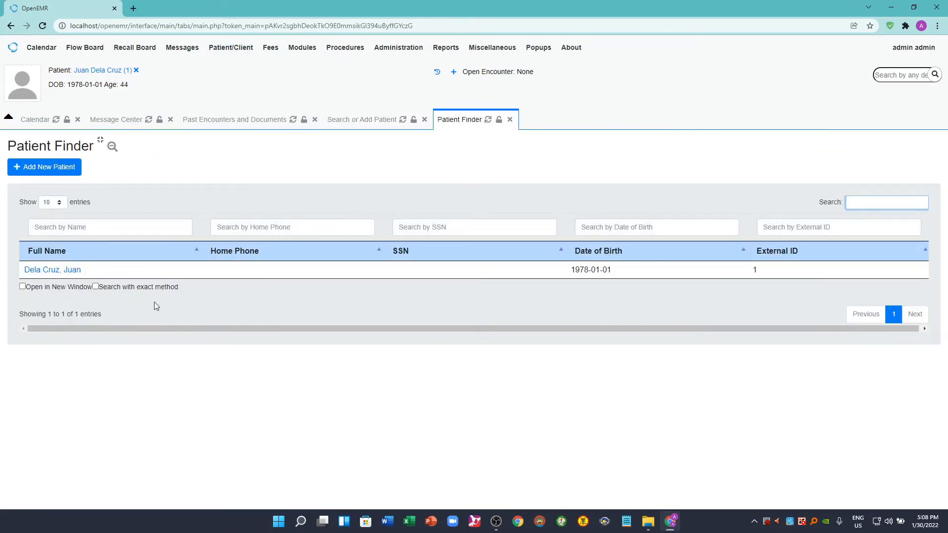
{"action": "left_click", "coordinate": [54, 271]}
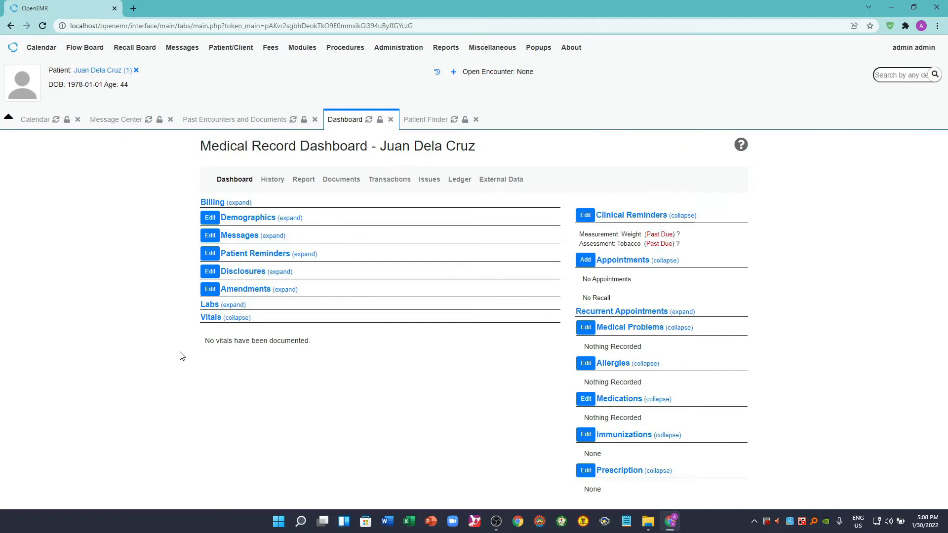
- Open the patient's demographics for editing, examine the primary, secondary and tertiary insurance sections, and return to the dashboard
{"action": "left_click", "coordinate": [210, 217]}
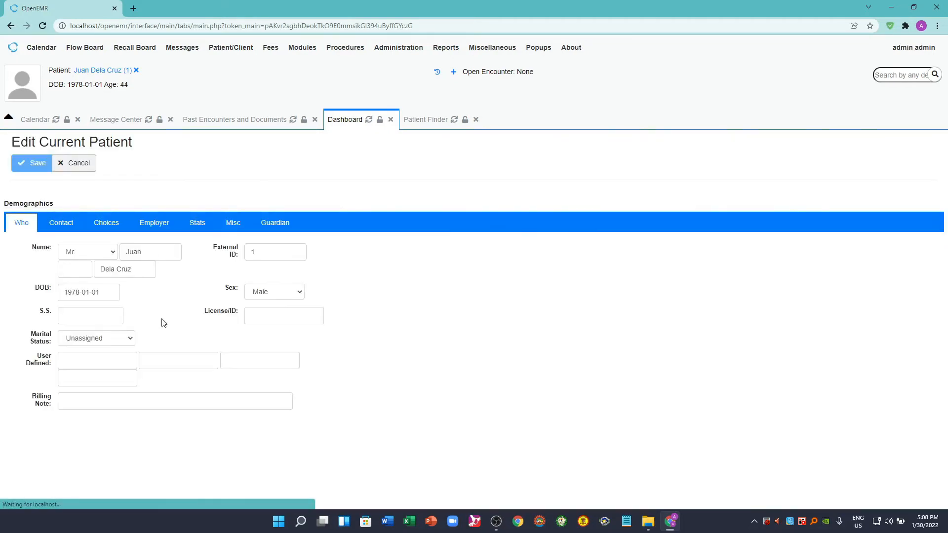
{"action": "scroll", "coordinate": [468, 385], "scroll_direction": "down", "scroll_amount": 4}
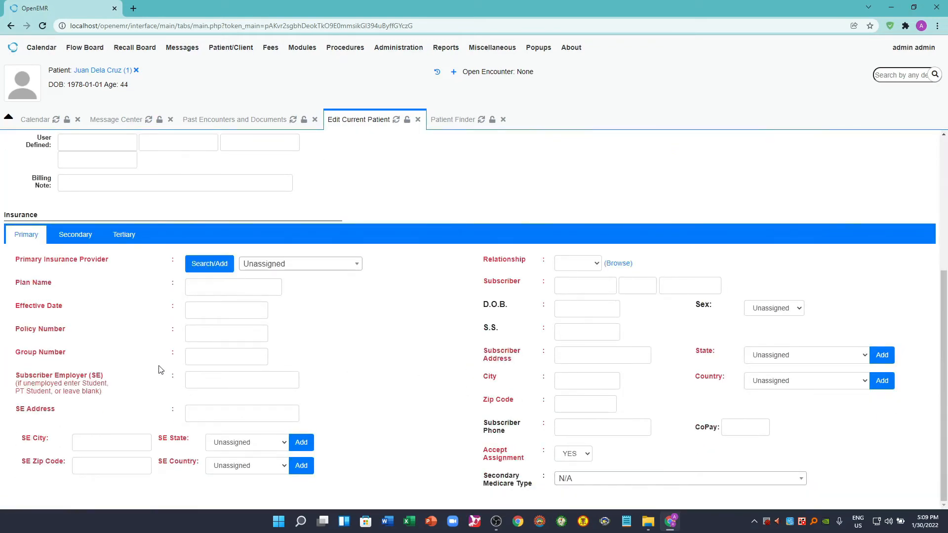
{"action": "left_click", "coordinate": [76, 237]}
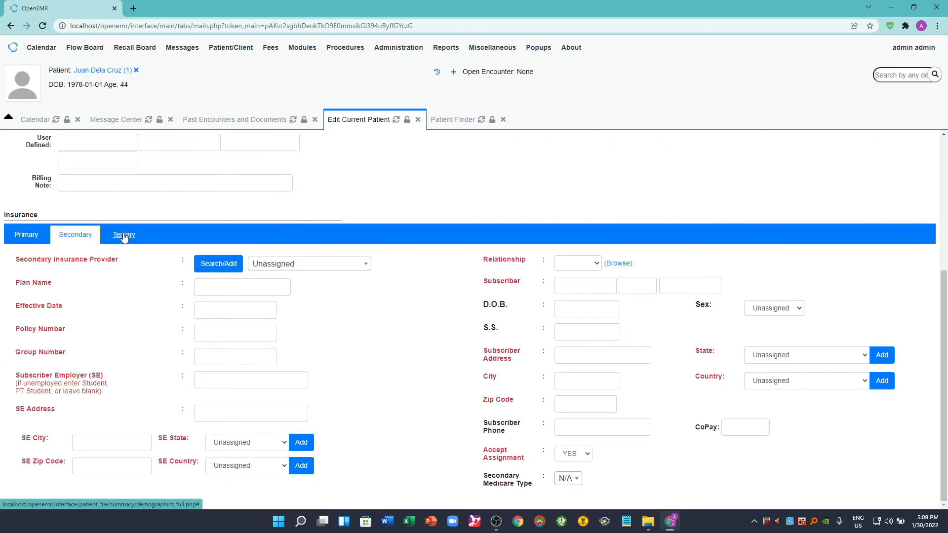
{"action": "left_click", "coordinate": [124, 237]}
{"action": "scroll", "coordinate": [344, 398], "scroll_direction": "up", "scroll_amount": 5}
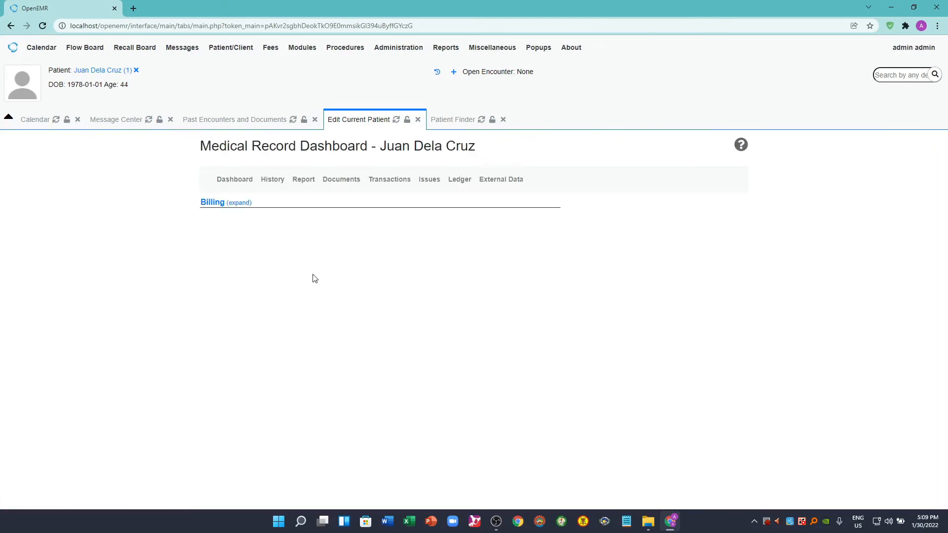
- Review the General risk factors and the Family History section of the patient's History and Lifestyle record
{"action": "left_click", "coordinate": [269, 181]}
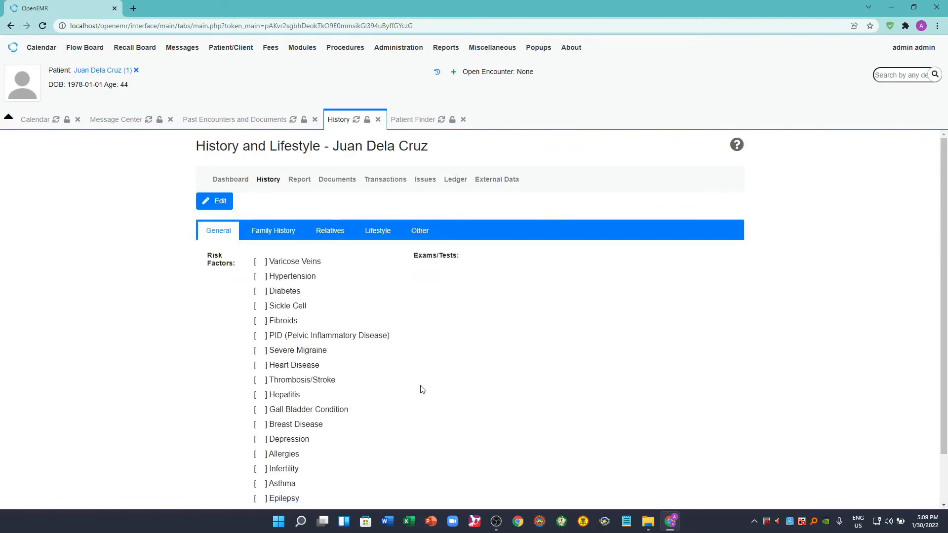
{"action": "scroll", "coordinate": [422, 389], "scroll_direction": "down", "scroll_amount": 1}
{"action": "scroll", "coordinate": [422, 389], "scroll_direction": "up", "scroll_amount": 1}
{"action": "left_click", "coordinate": [271, 236]}
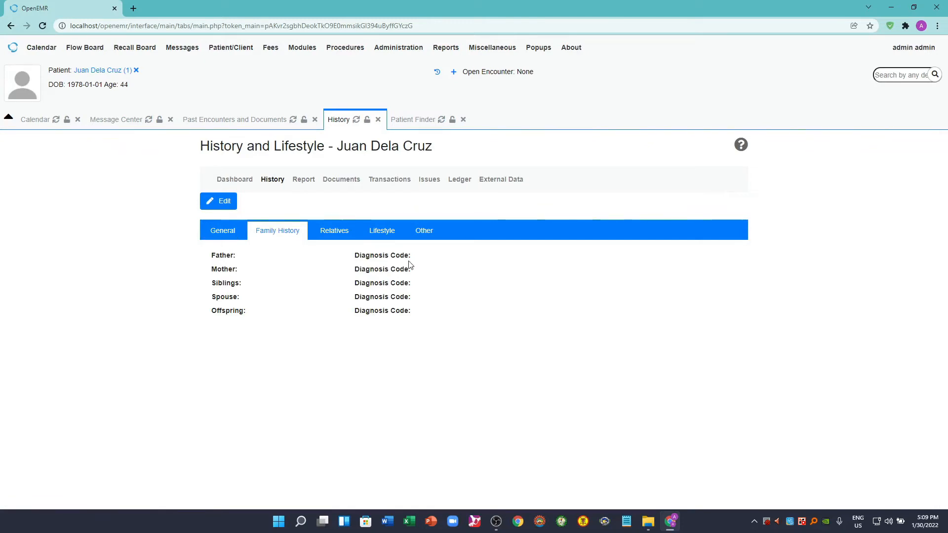
- Review the patient's report options and exclude Billing from the Patient Report
{"action": "left_click", "coordinate": [303, 181]}
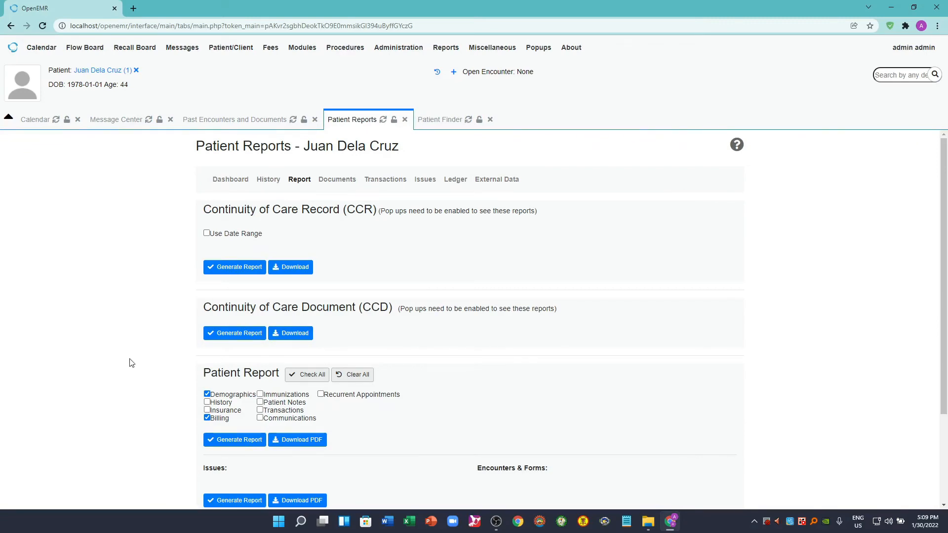
{"action": "scroll", "coordinate": [129, 363], "scroll_direction": "down", "scroll_amount": 1}
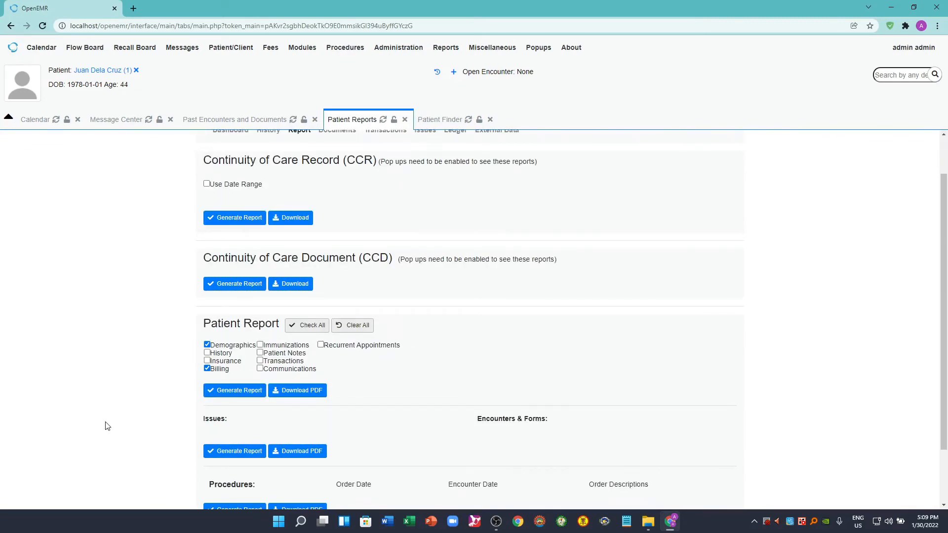
{"action": "scroll", "coordinate": [108, 423], "scroll_direction": "down", "scroll_amount": 1}
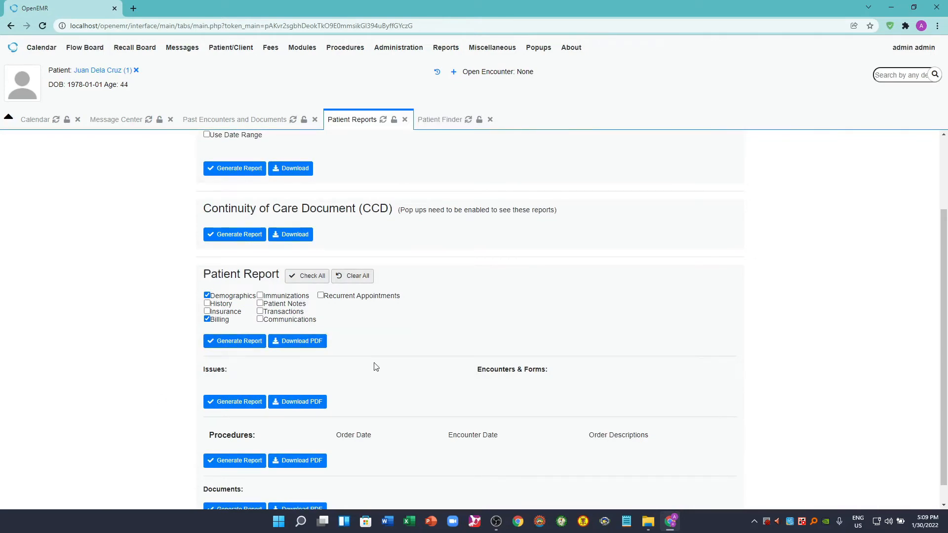
{"action": "left_click", "coordinate": [213, 321]}
{"action": "scroll", "coordinate": [166, 402], "scroll_direction": "down", "scroll_amount": 1}
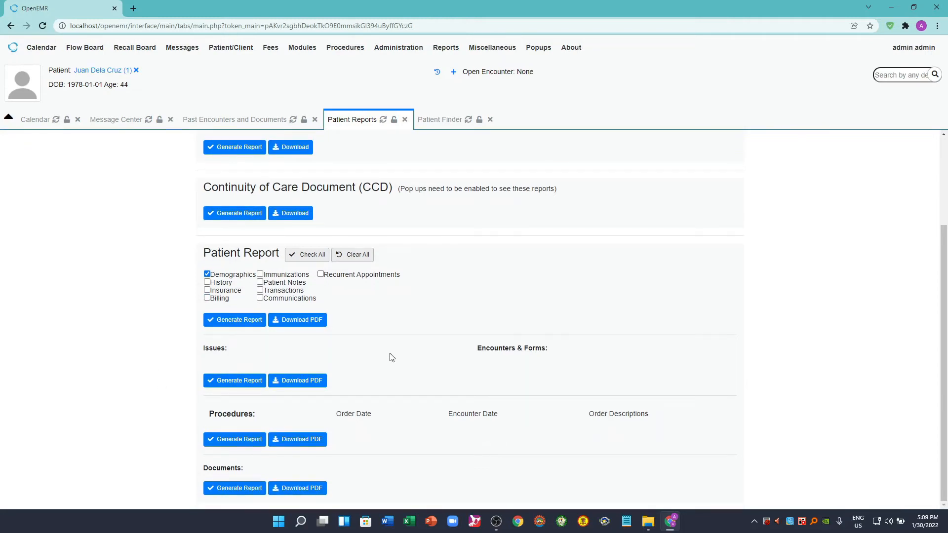
{"action": "scroll", "coordinate": [391, 357], "scroll_direction": "up", "scroll_amount": 3}
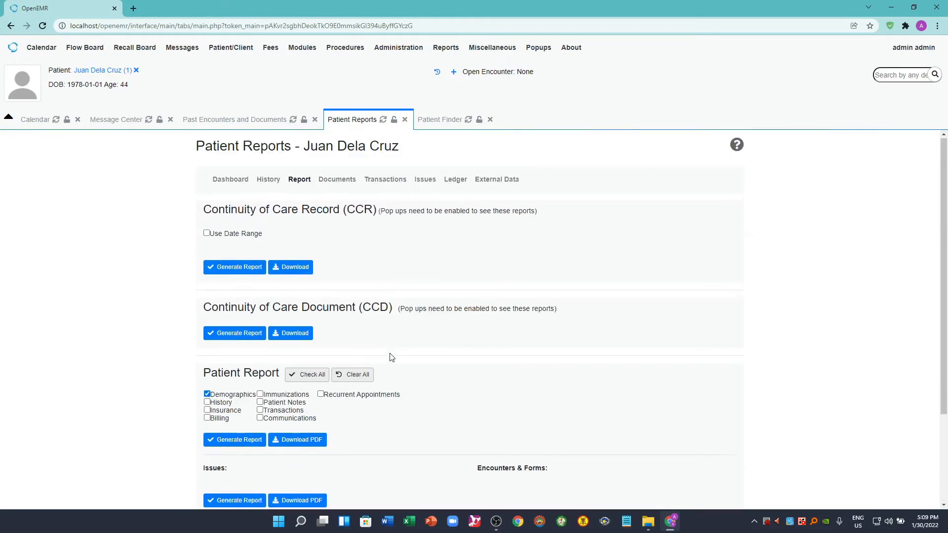
- Examine the category list in the patient's Documents and go back to the patient's reports
{"action": "left_click", "coordinate": [337, 180]}
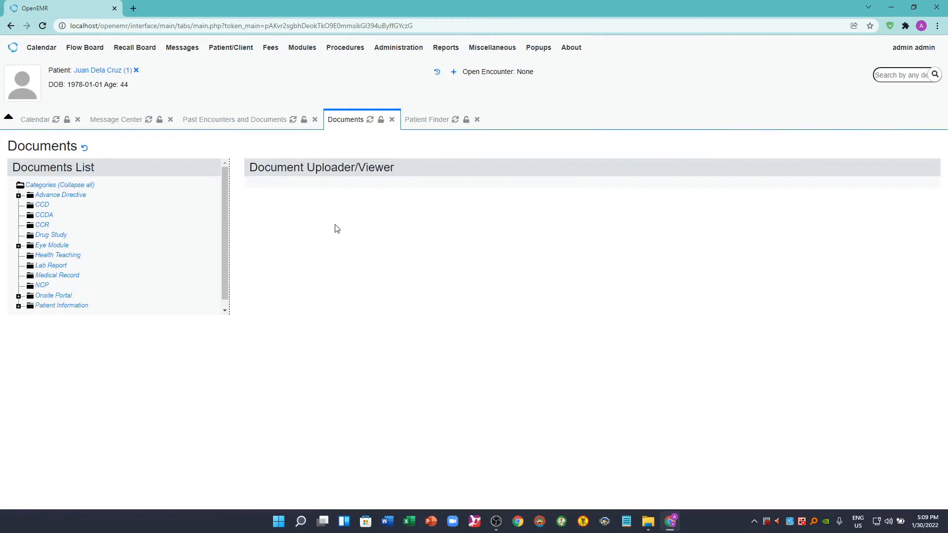
{"action": "left_click_drag", "start_coordinate": [223, 238], "coordinate": [224, 257]}
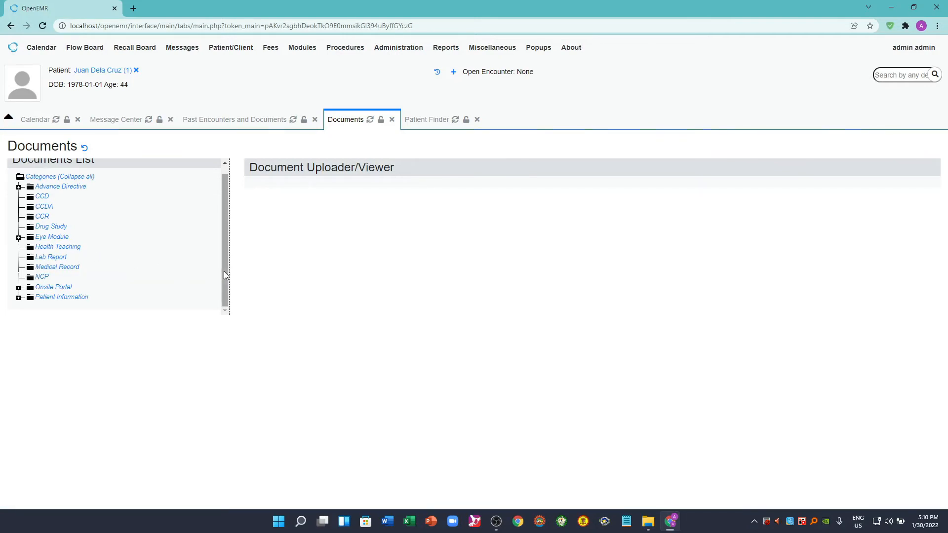
{"action": "left_click", "coordinate": [11, 25]}
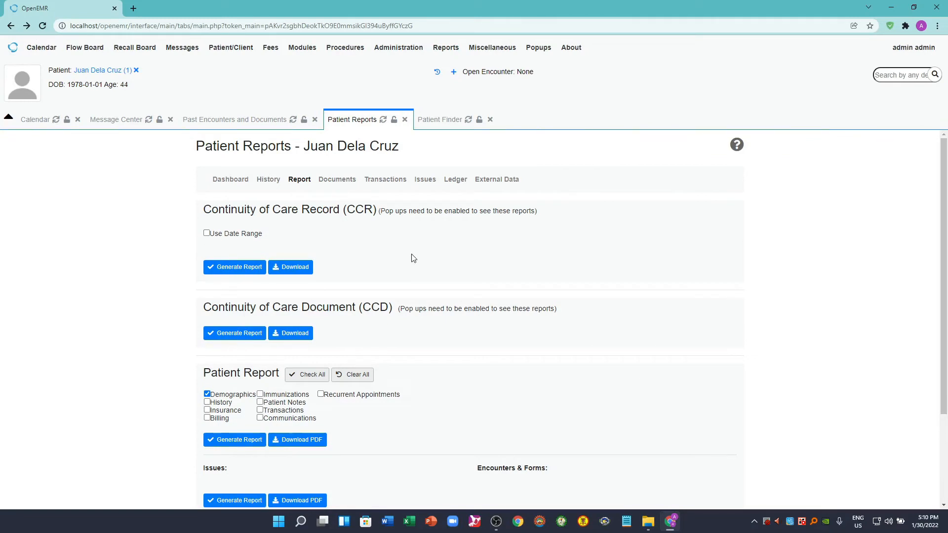
- Review the patient's Transactions page and the sections of the Medical Issues page
{"action": "left_click", "coordinate": [378, 183]}
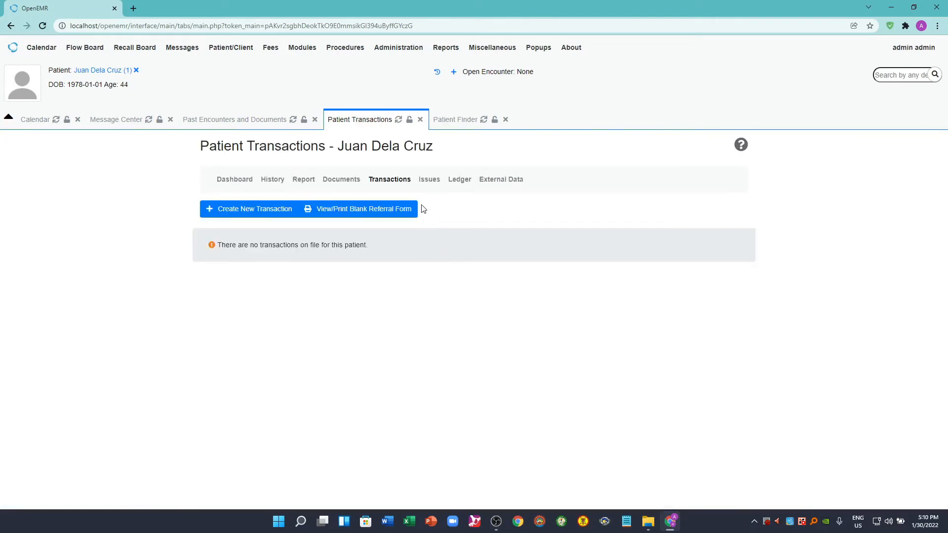
{"action": "left_click", "coordinate": [431, 184]}
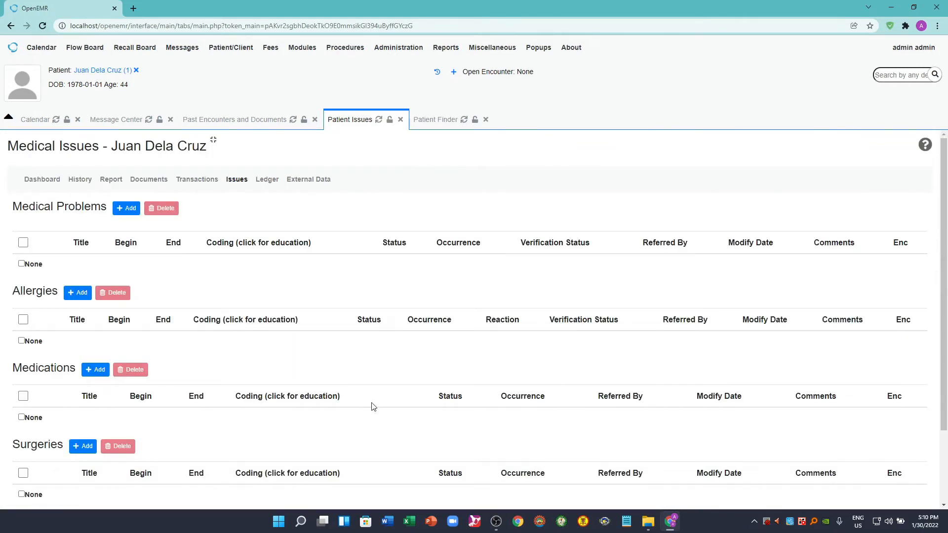
{"action": "scroll", "coordinate": [375, 405], "scroll_direction": "down", "scroll_amount": 2}
{"action": "scroll", "coordinate": [375, 405], "scroll_direction": "up", "scroll_amount": 2}
- Reopen the patient's medical record dashboard from the Patient Finder and collapse its Vitals section
{"action": "mouse_move", "coordinate": [238, 53]}
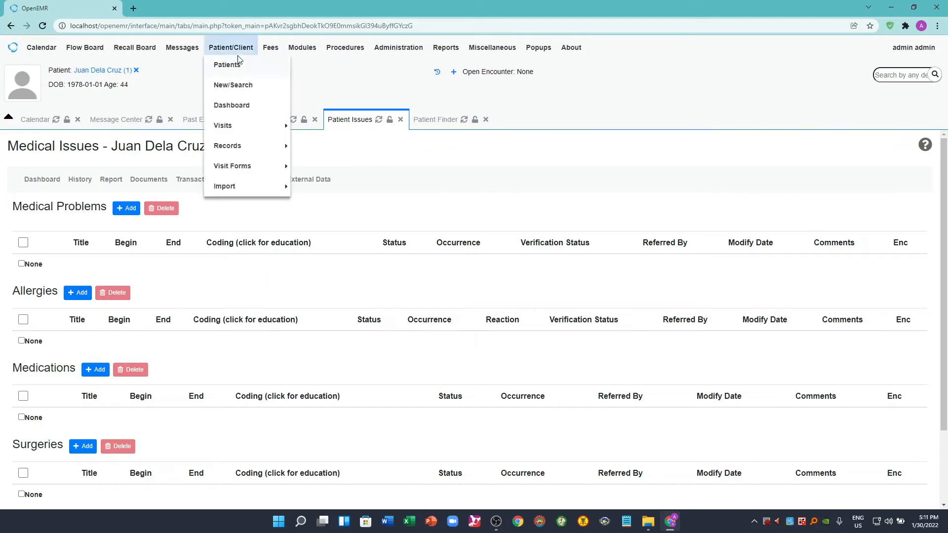
{"action": "left_click", "coordinate": [230, 70]}
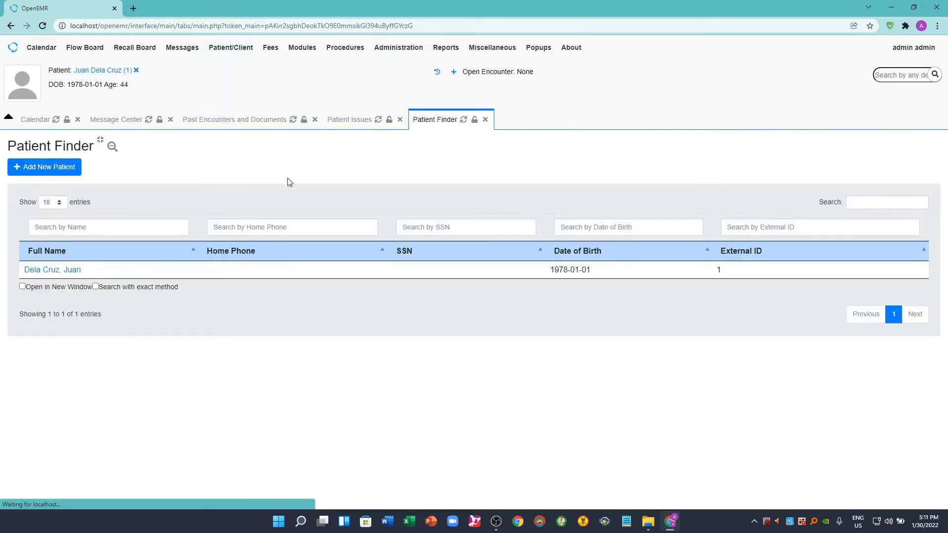
{"action": "left_click", "coordinate": [64, 270]}
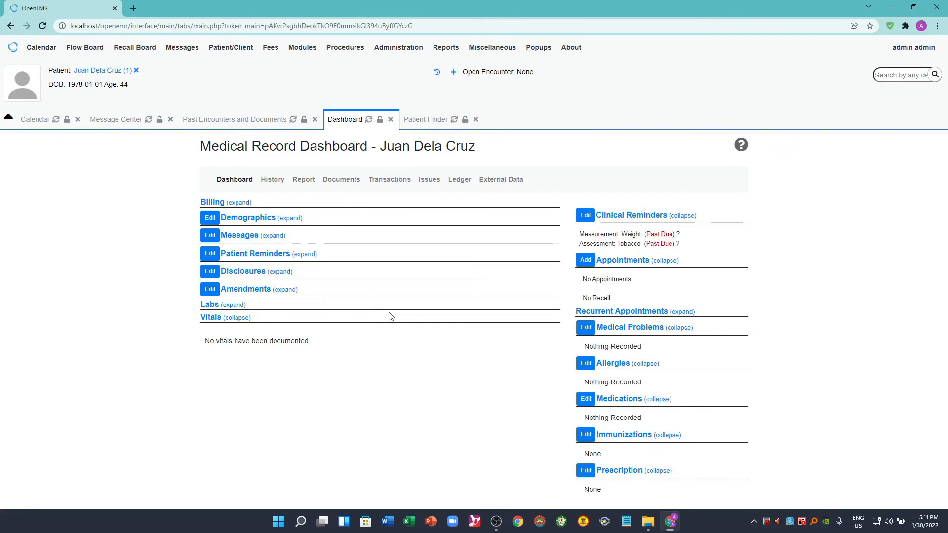
{"action": "left_click", "coordinate": [210, 317]}
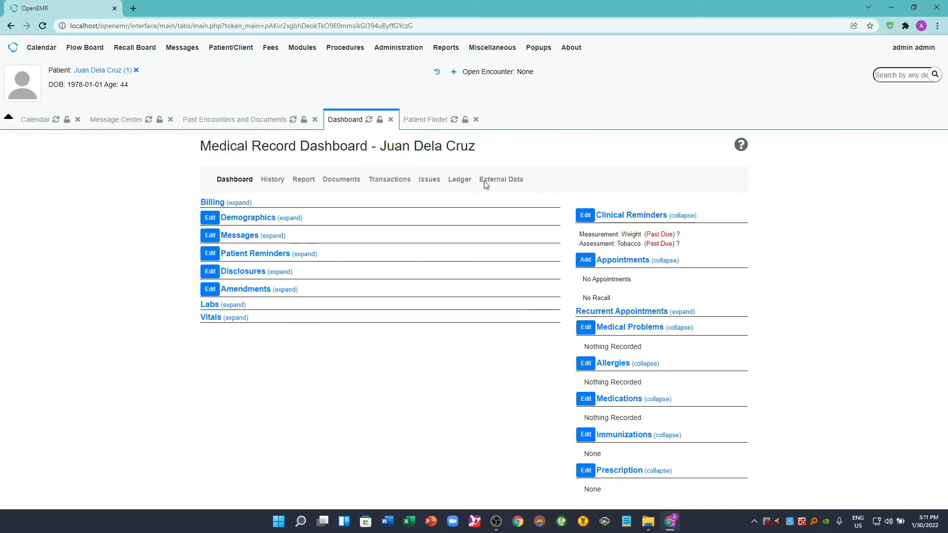
{"action": "left_click", "coordinate": [399, 47]}
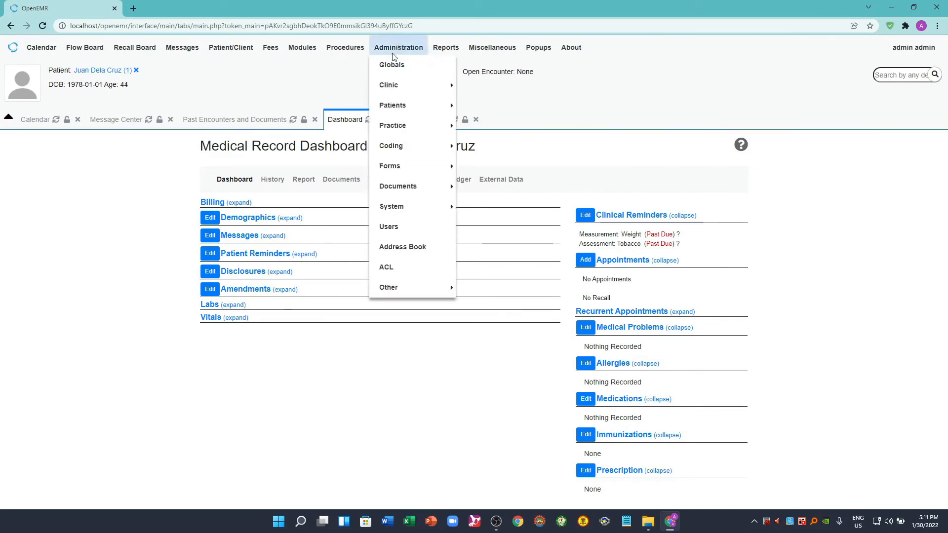
{"action": "left_click", "coordinate": [388, 46]}
{"action": "left_click", "coordinate": [388, 46]}
{"action": "mouse_move", "coordinate": [402, 93]}
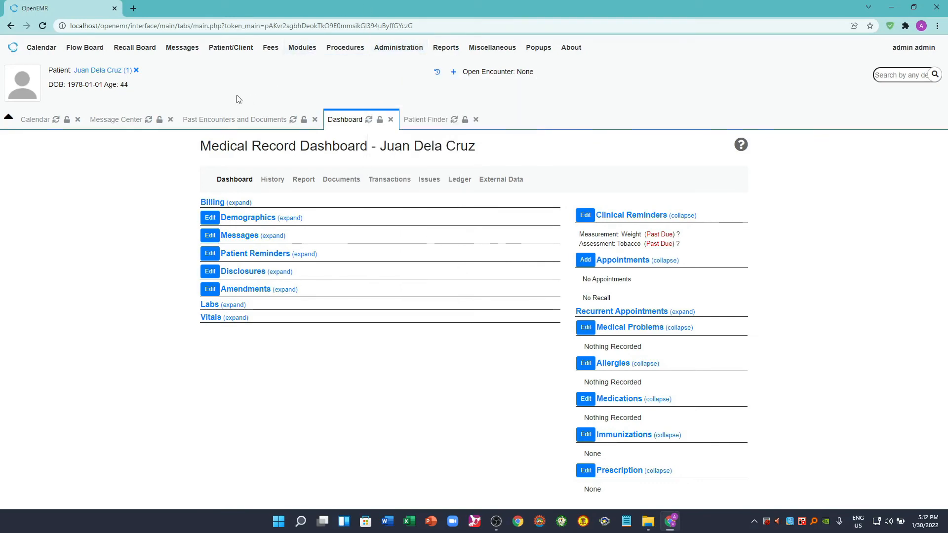
- Start a new encounter for the patient with the visit category New Patient
{"action": "left_click", "coordinate": [455, 75]}
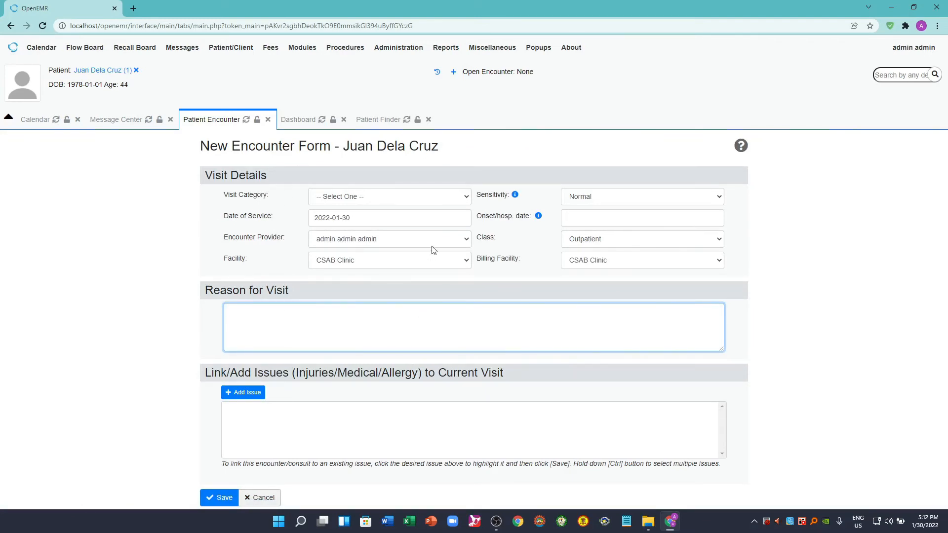
{"action": "left_click", "coordinate": [466, 198]}
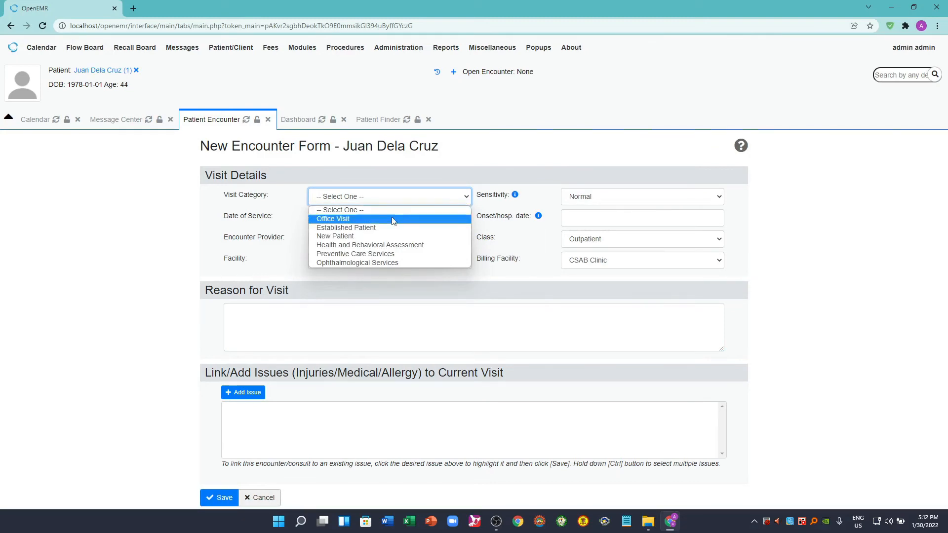
{"action": "left_click", "coordinate": [356, 236]}
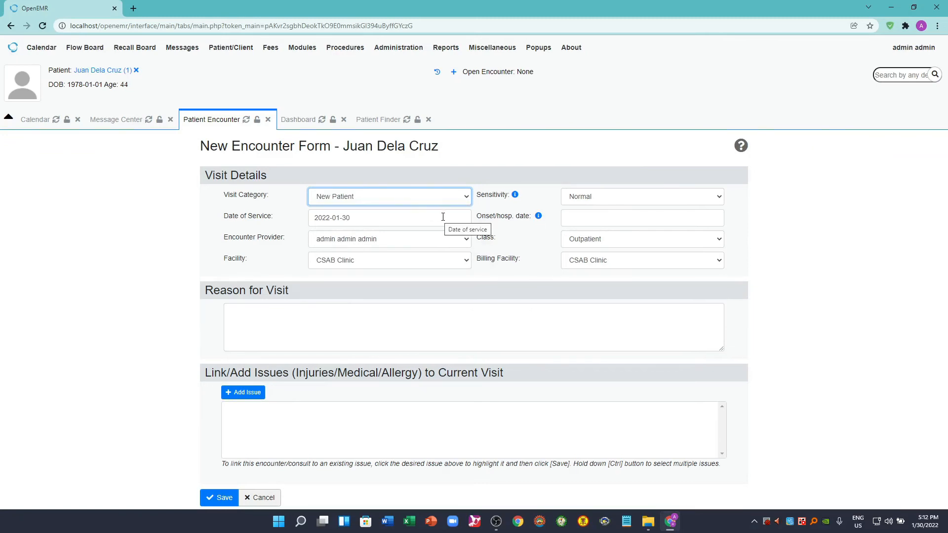
- Select the admin user as encounter provider and CSAB Clinic as facility, and place the cursor in the Reason for Visit field
{"action": "left_click", "coordinate": [467, 241]}
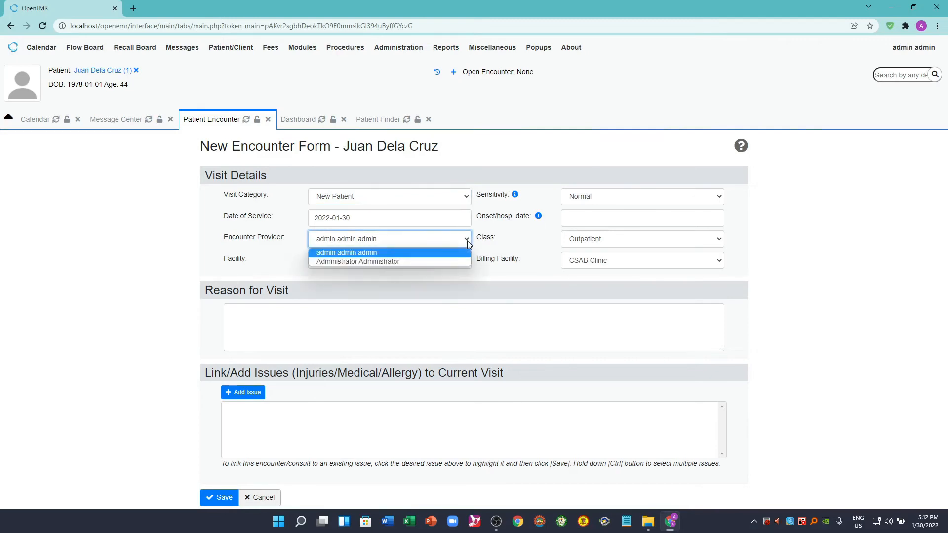
{"action": "left_click", "coordinate": [358, 252]}
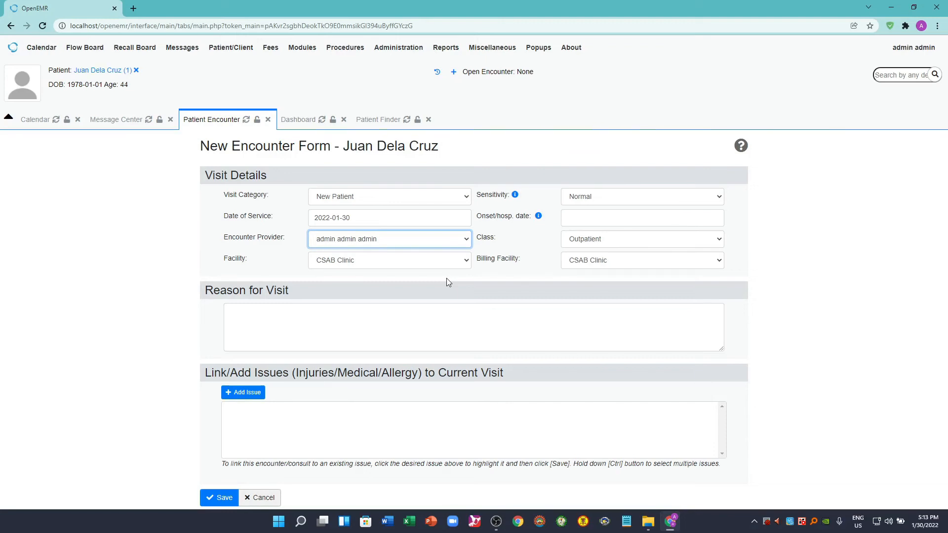
{"action": "left_click", "coordinate": [466, 264]}
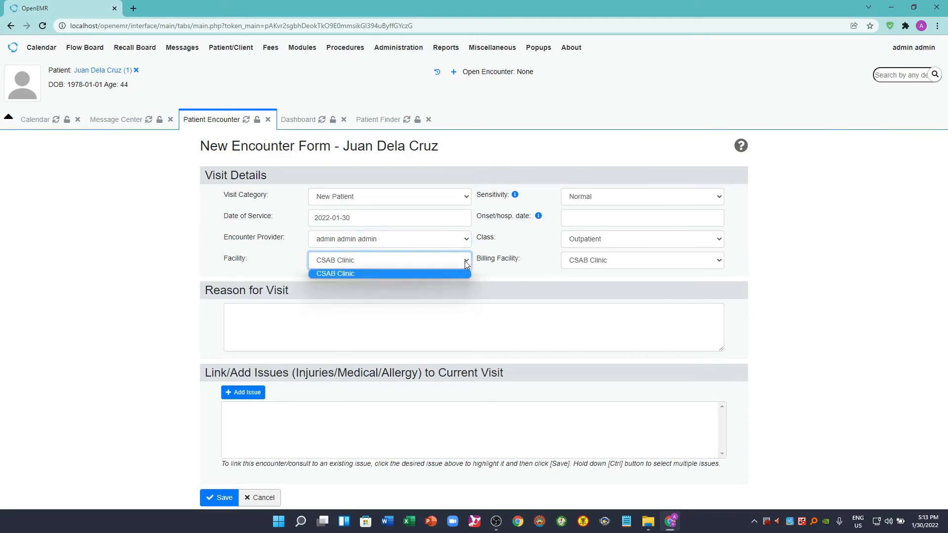
{"action": "left_click", "coordinate": [466, 264]}
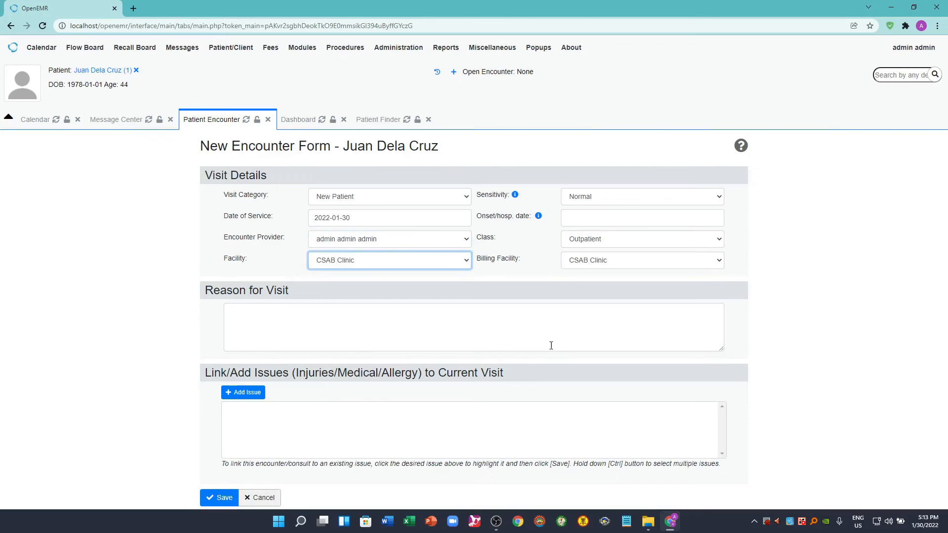
{"action": "left_click", "coordinate": [293, 324]}
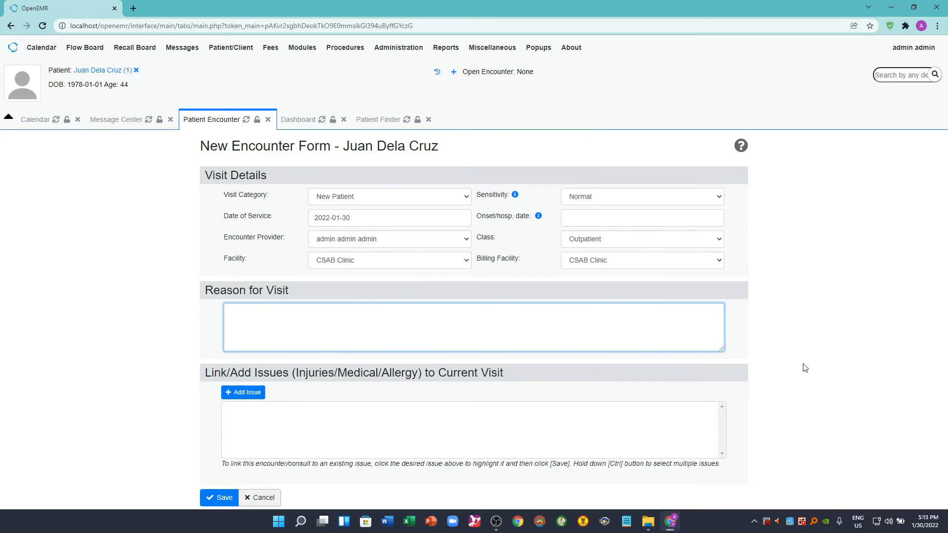
- Set the encounter class to Inpatient Encounter and save the new encounter
{"action": "left_click", "coordinate": [721, 240]}
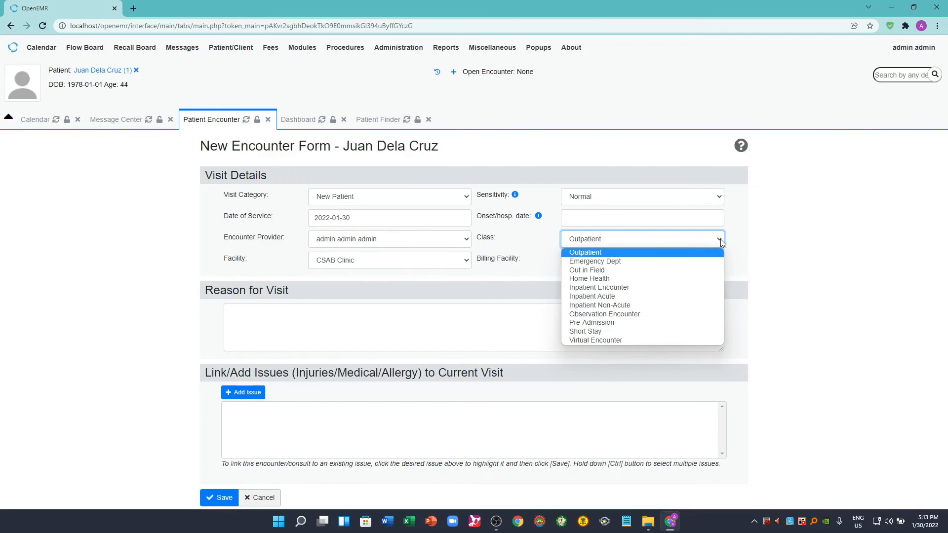
{"action": "left_click", "coordinate": [614, 289]}
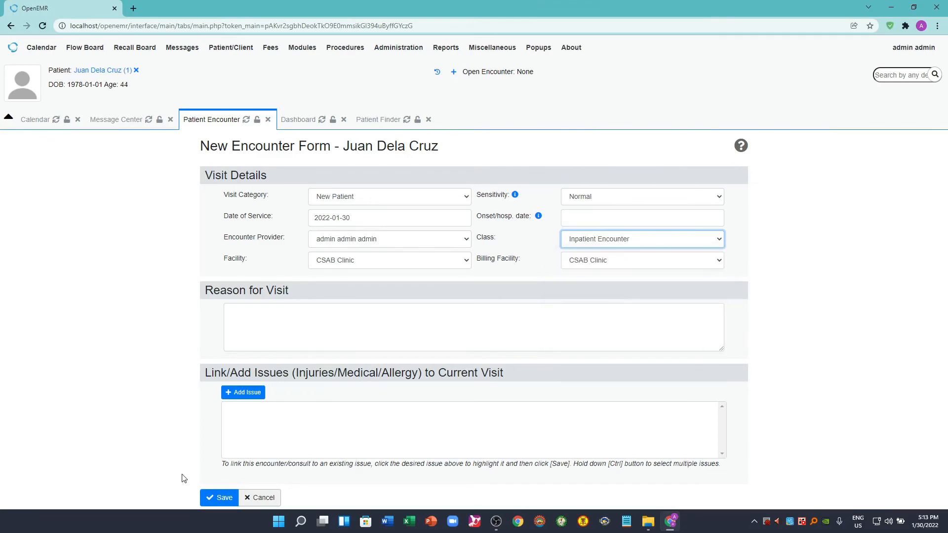
{"action": "left_click", "coordinate": [222, 499]}
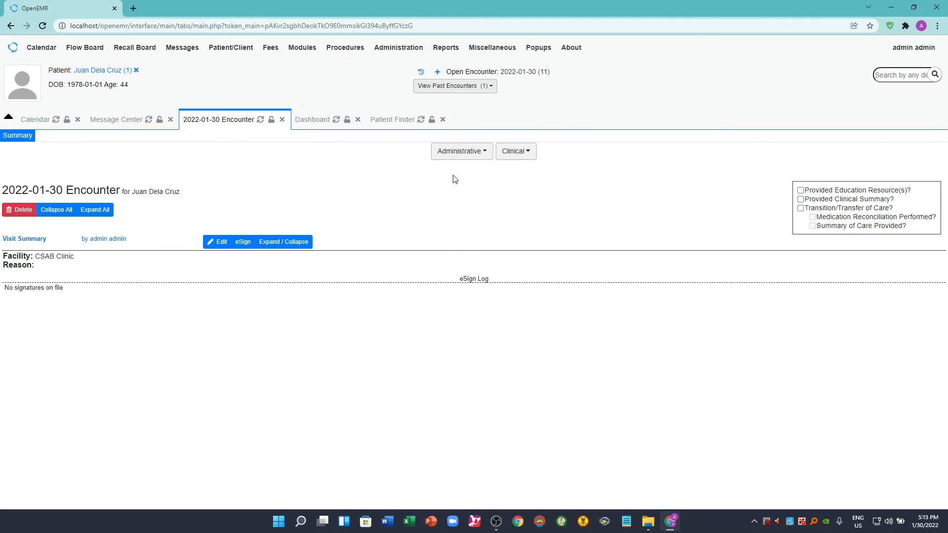
- Open a new clinical Vitals form for the encounter and look through its fields
{"action": "left_click", "coordinate": [486, 156]}
{"action": "mouse_move", "coordinate": [527, 157]}
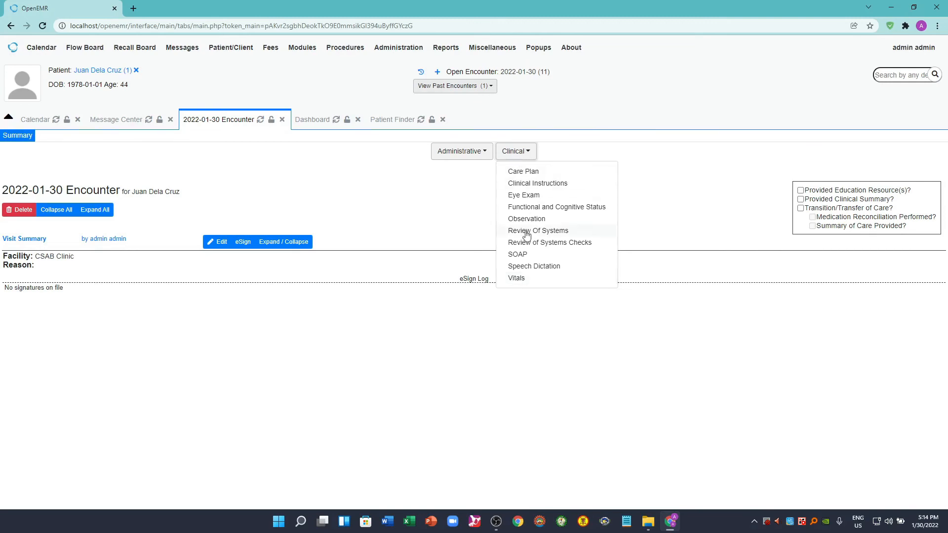
{"action": "left_click", "coordinate": [517, 279]}
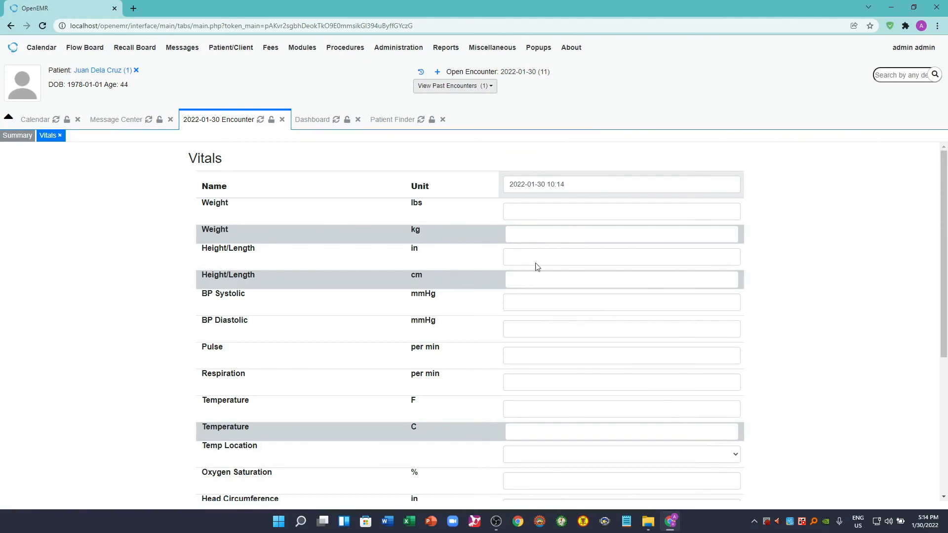
{"action": "scroll", "coordinate": [548, 414], "scroll_direction": "down", "scroll_amount": 4}
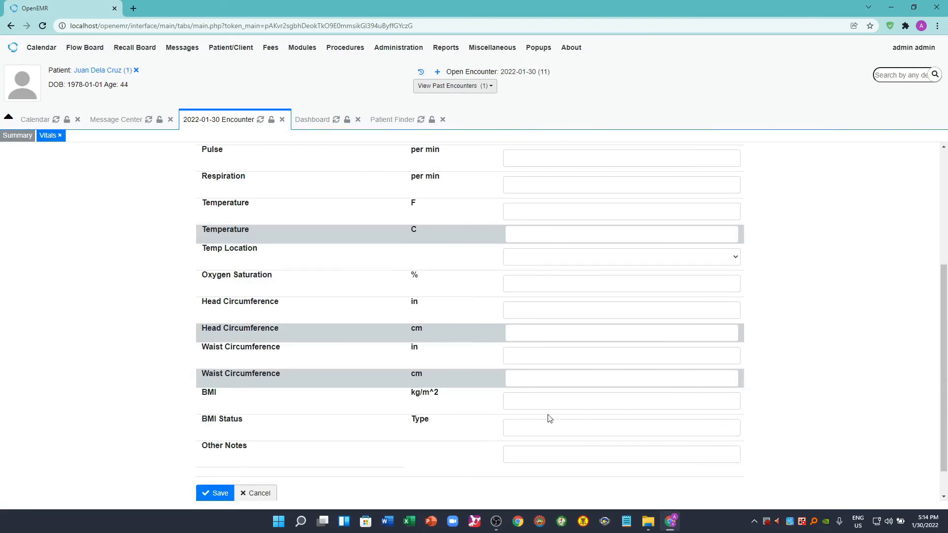
{"action": "scroll", "coordinate": [550, 418], "scroll_direction": "up", "scroll_amount": 4}
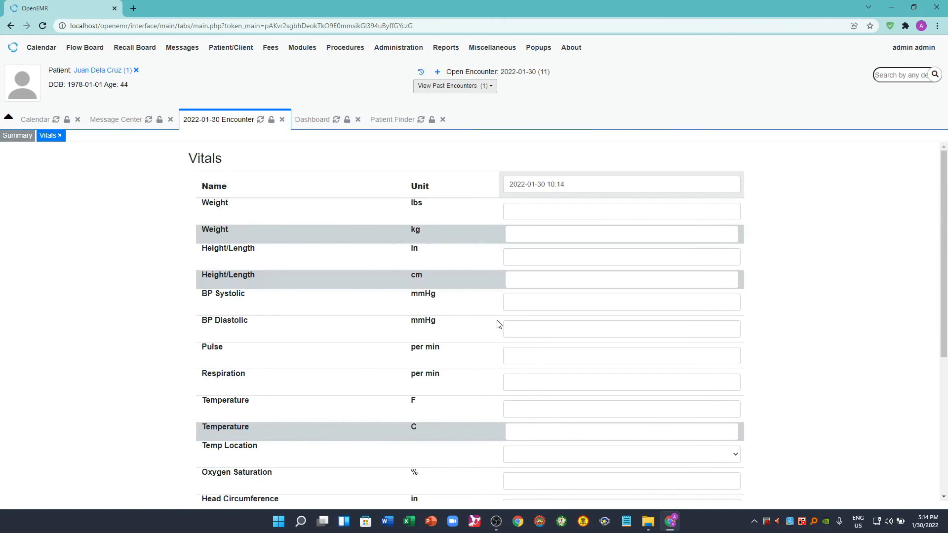
- Enter a systolic blood pressure of 120, diastolic 80, pulse 85 and respiration 16 in the Vitals form
{"action": "scroll", "coordinate": [527, 377], "scroll_direction": "down", "scroll_amount": 1}
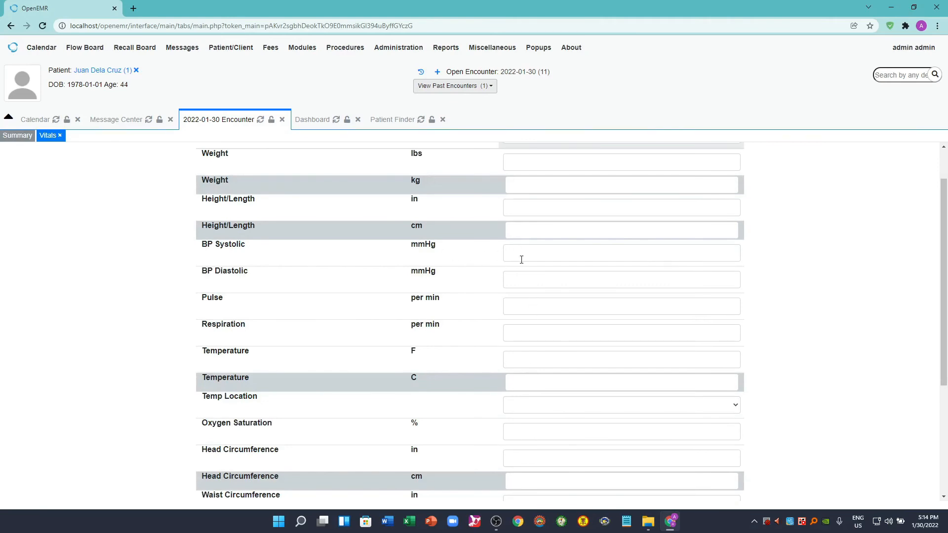
{"action": "left_click", "coordinate": [539, 257]}
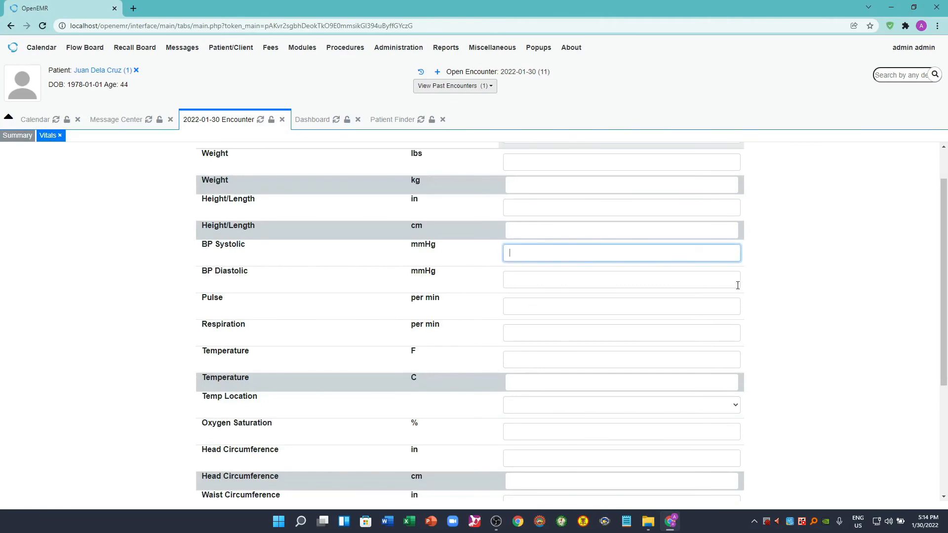
{"action": "type", "text": "120"}
{"action": "left_click", "coordinate": [629, 286]}
{"action": "type", "text": "80"}
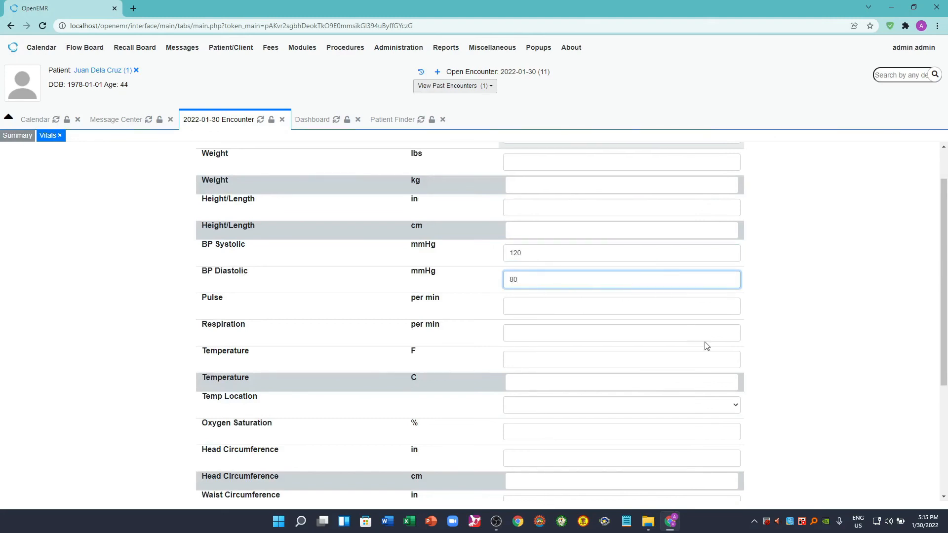
{"action": "left_click", "coordinate": [515, 308]}
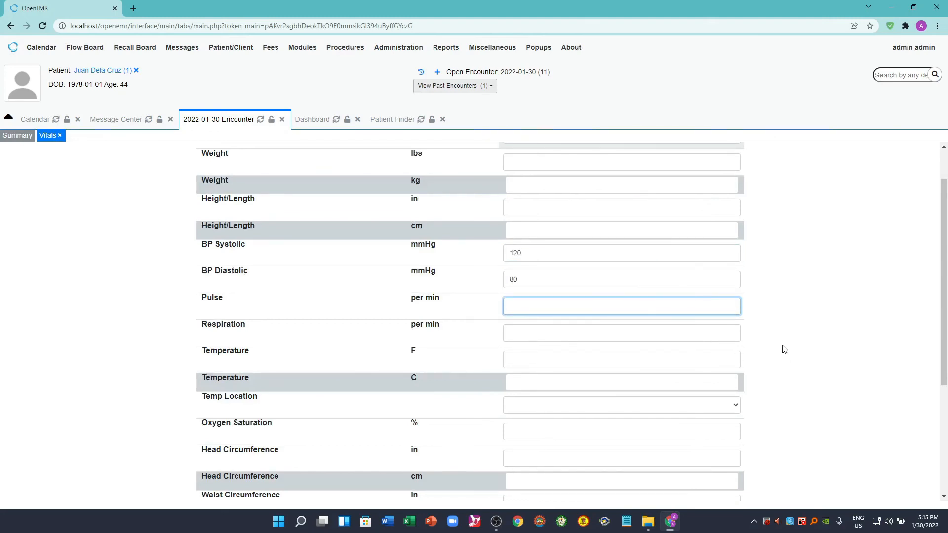
{"action": "type", "text": "85"}
{"action": "left_click", "coordinate": [534, 334]}
{"action": "type", "text": "16"}
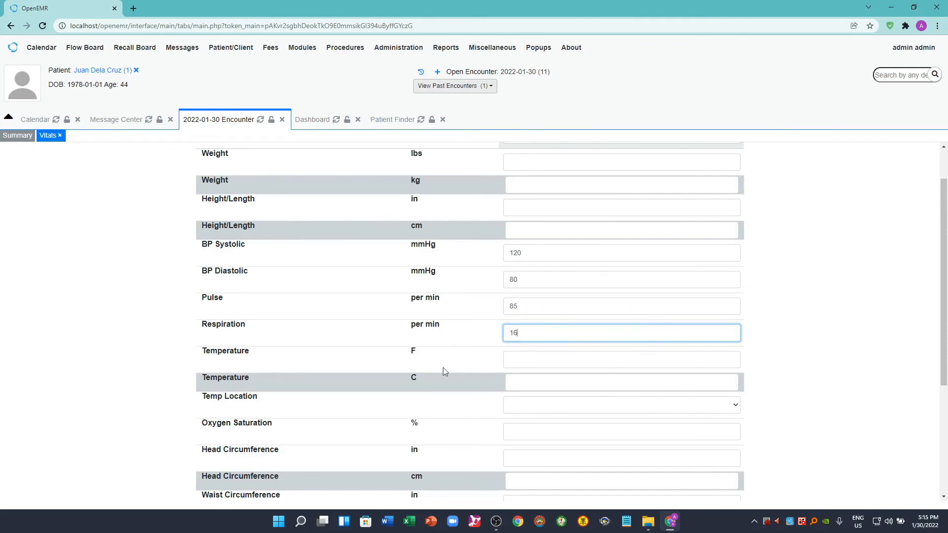
- Enter a temperature of 37 C and choose Axillary as the temperature location
{"action": "left_click", "coordinate": [530, 384]}
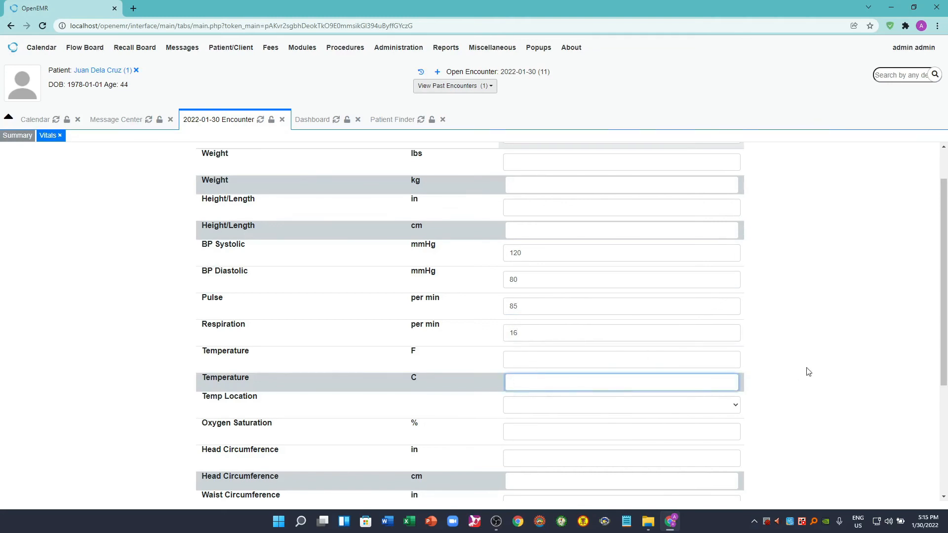
{"action": "type", "text": "37"}
{"action": "left_click", "coordinate": [653, 364]}
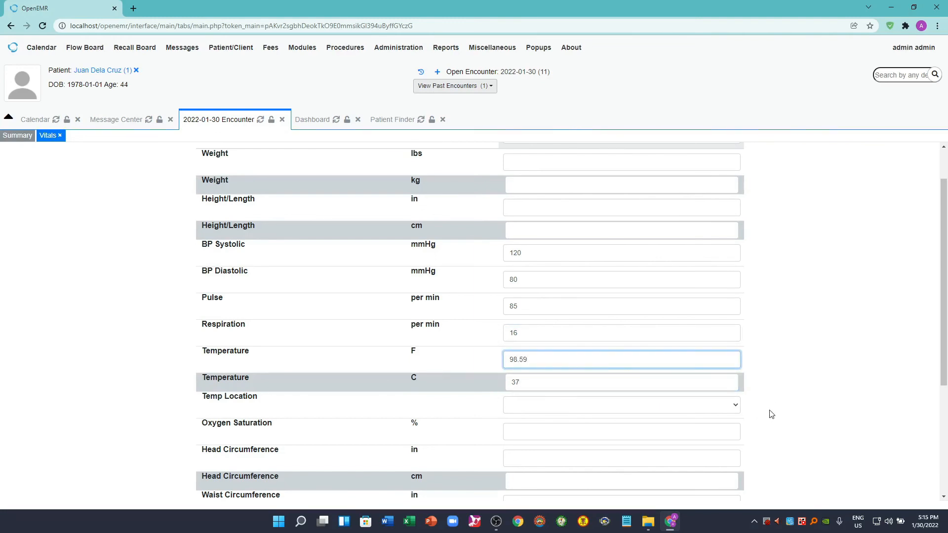
{"action": "scroll", "coordinate": [770, 414], "scroll_direction": "down", "scroll_amount": 2}
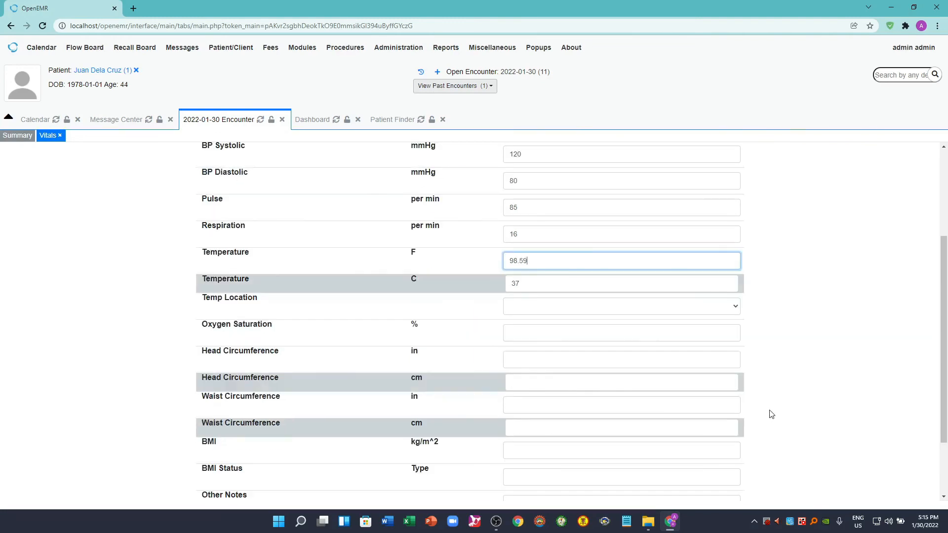
{"action": "left_click", "coordinate": [560, 308]}
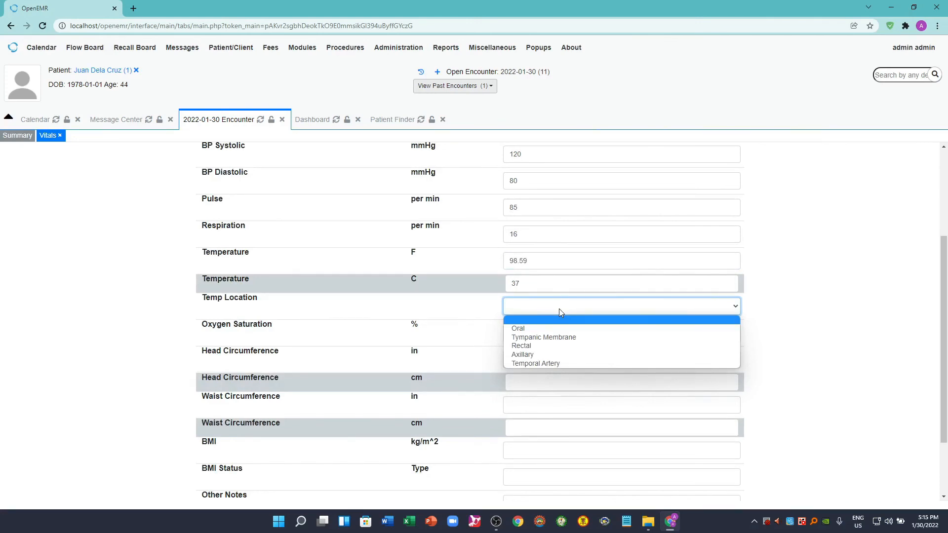
{"action": "left_click", "coordinate": [525, 354]}
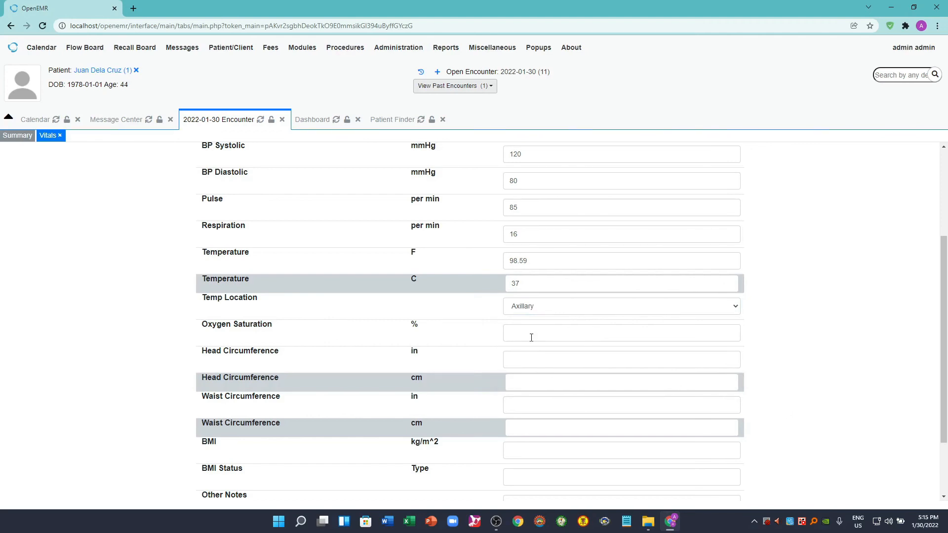
- Check the entries and remaining fields of the Vitals form and save it to the encounter
{"action": "scroll", "coordinate": [810, 412], "scroll_direction": "down", "scroll_amount": 1}
{"action": "scroll", "coordinate": [811, 413], "scroll_direction": "down", "scroll_amount": 1}
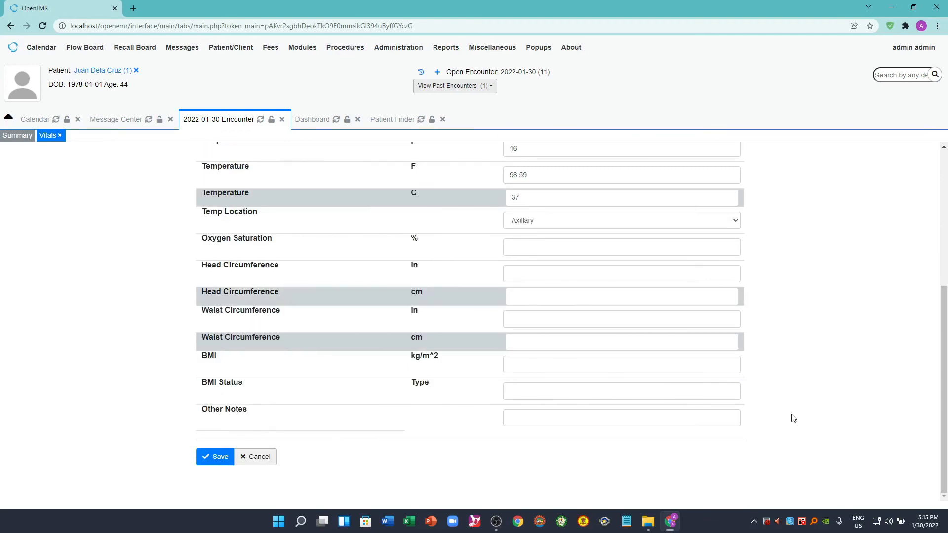
{"action": "scroll", "coordinate": [813, 418], "scroll_direction": "up", "scroll_amount": 5}
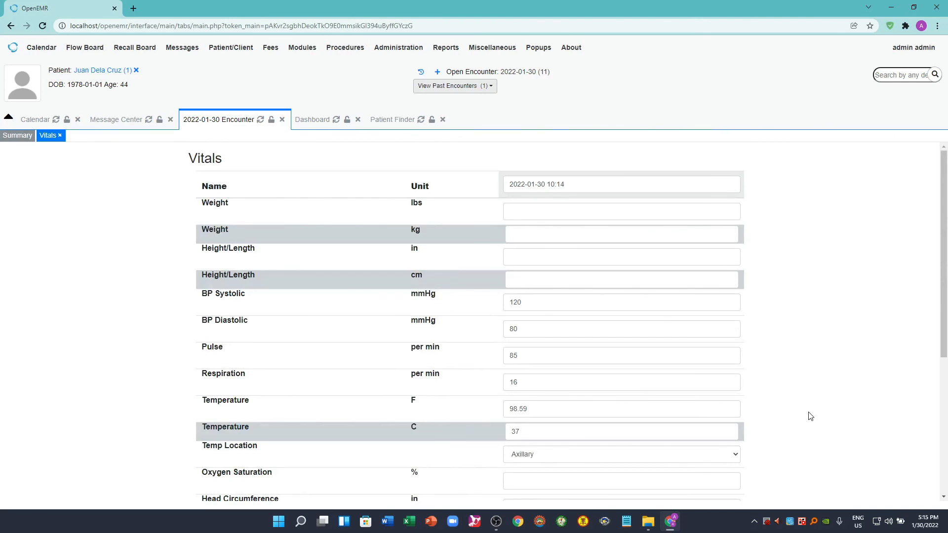
{"action": "scroll", "coordinate": [810, 416], "scroll_direction": "down", "scroll_amount": 5}
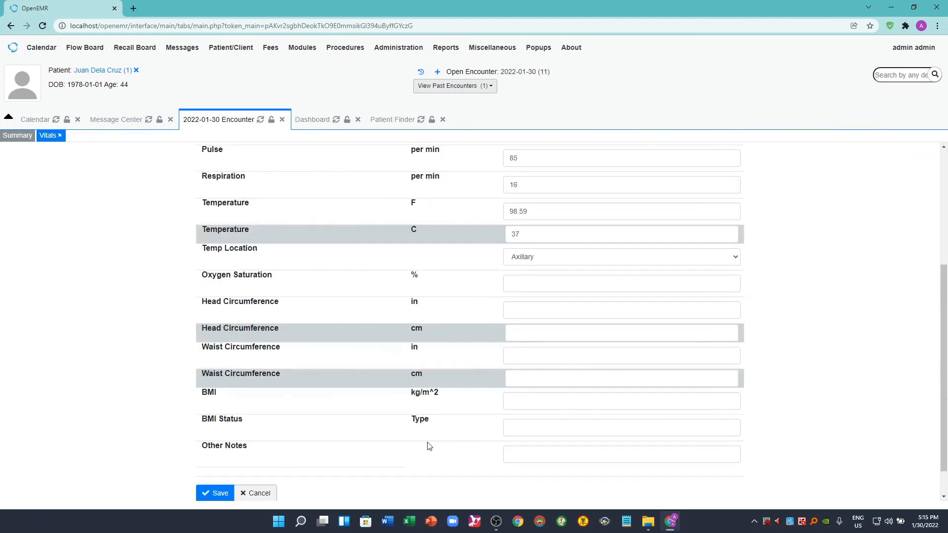
{"action": "scroll", "coordinate": [123, 457], "scroll_direction": "down", "scroll_amount": 1}
{"action": "left_click", "coordinate": [218, 457]}
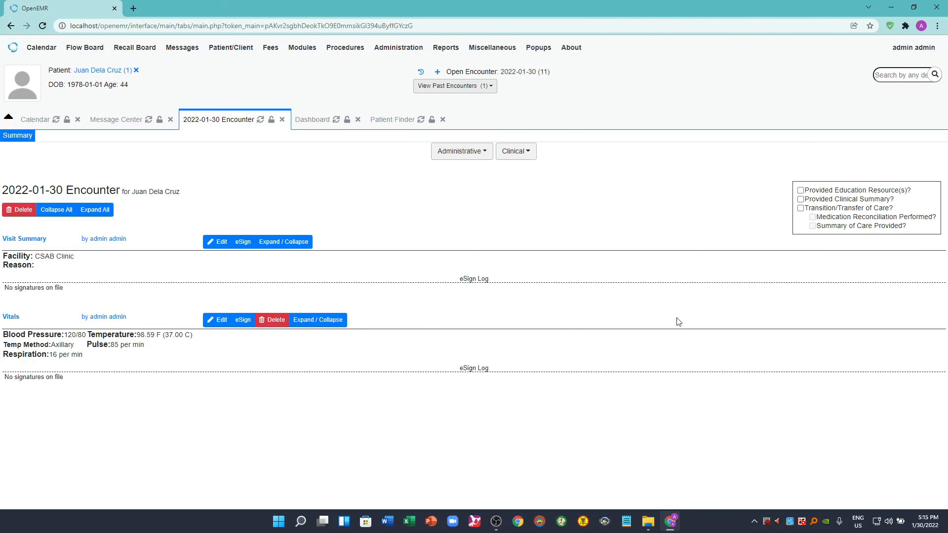
- Open a Review Of Systems form for the encounter, look through its sections and save it with the default N/A answers
{"action": "left_click", "coordinate": [530, 158]}
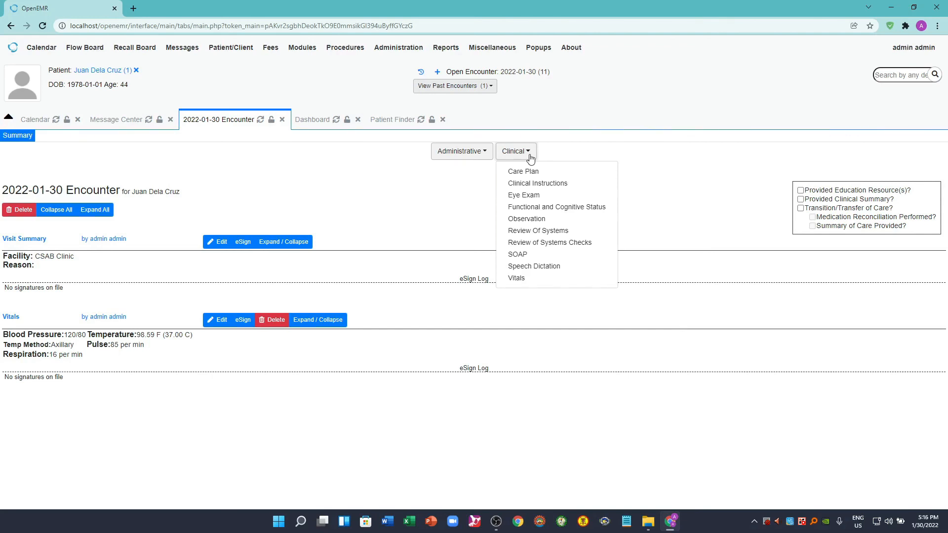
{"action": "left_click", "coordinate": [544, 232]}
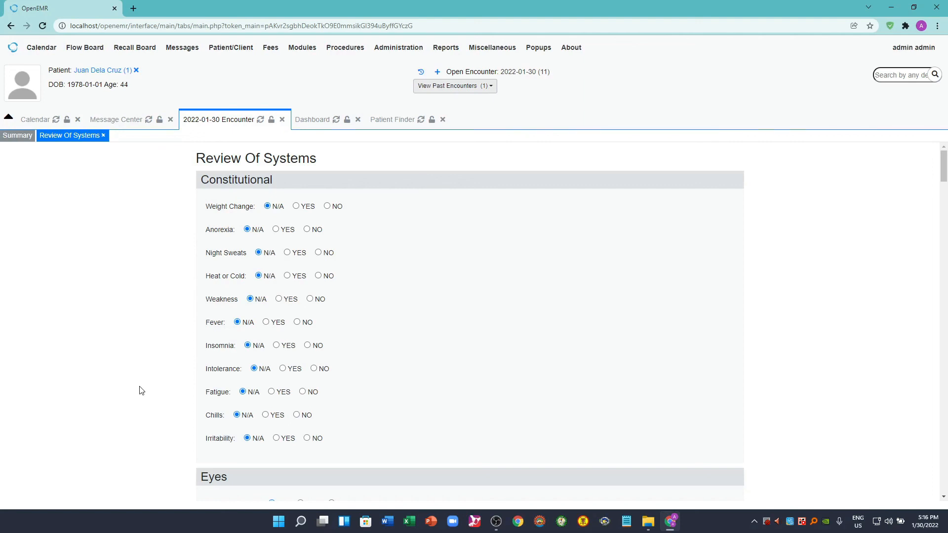
{"action": "scroll", "coordinate": [144, 420], "scroll_direction": "down", "scroll_amount": 3}
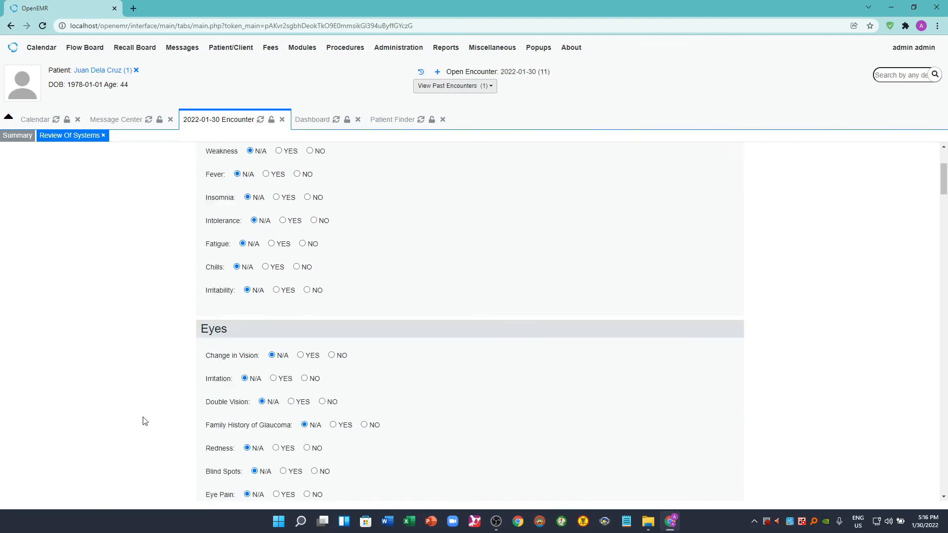
{"action": "scroll", "coordinate": [144, 421], "scroll_direction": "down", "scroll_amount": 2}
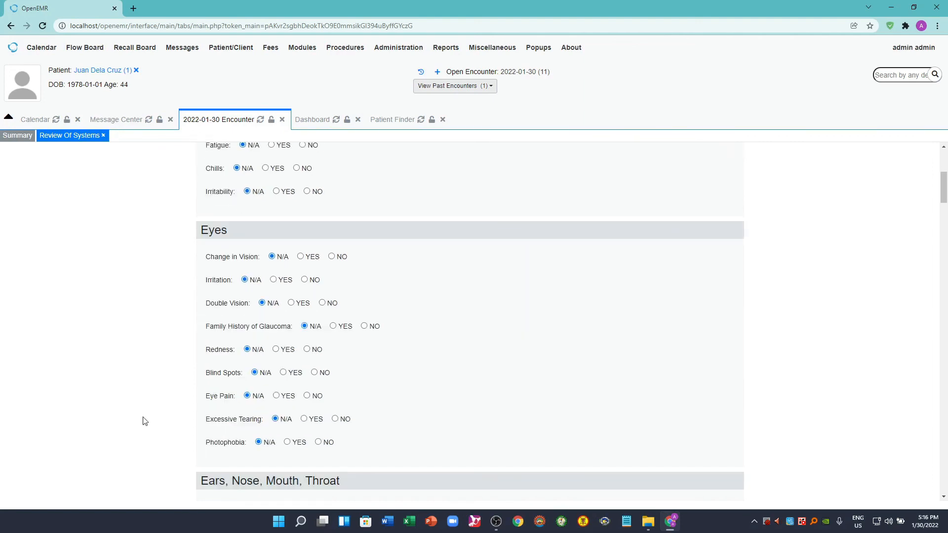
{"action": "scroll", "coordinate": [145, 421], "scroll_direction": "down", "scroll_amount": 3}
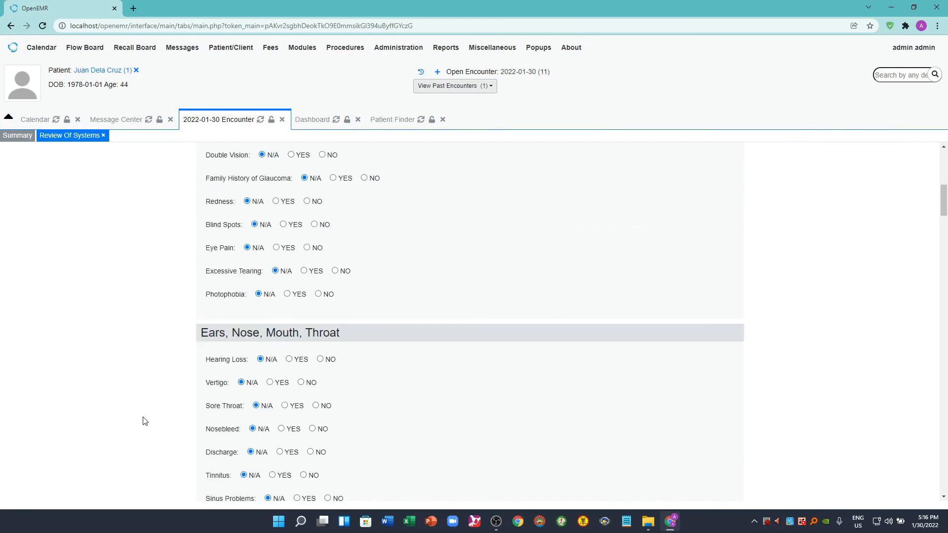
{"action": "scroll", "coordinate": [144, 421], "scroll_direction": "down", "scroll_amount": 20}
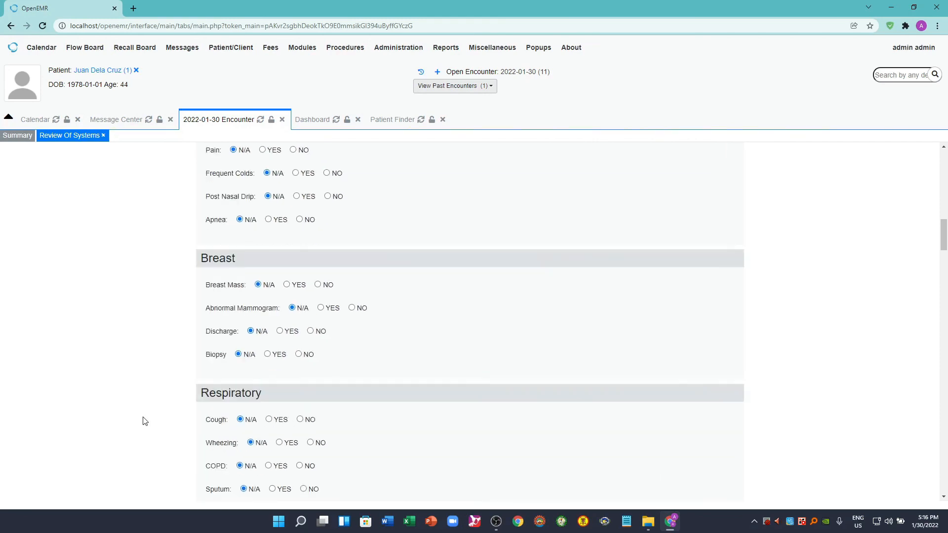
{"action": "scroll", "coordinate": [145, 421], "scroll_direction": "down", "scroll_amount": 20}
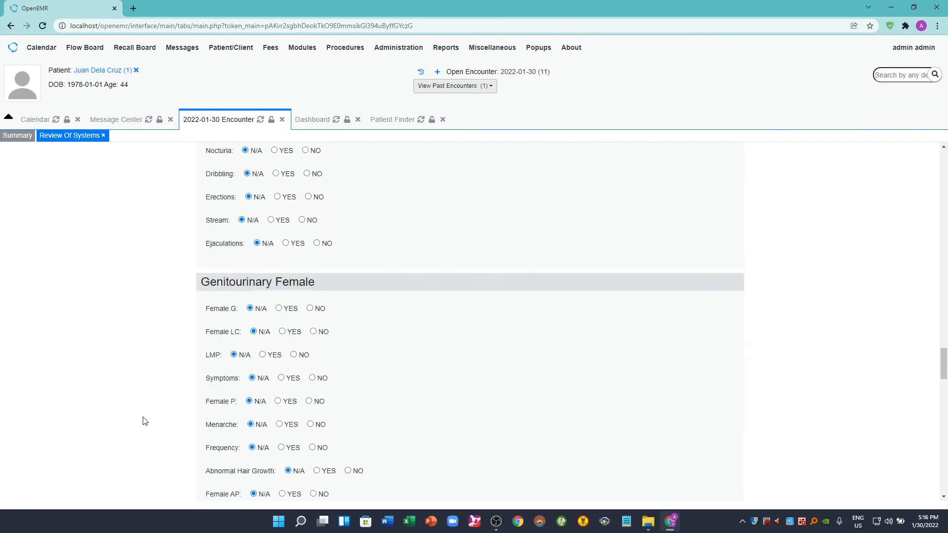
{"action": "scroll", "coordinate": [145, 421], "scroll_direction": "down", "scroll_amount": 3}
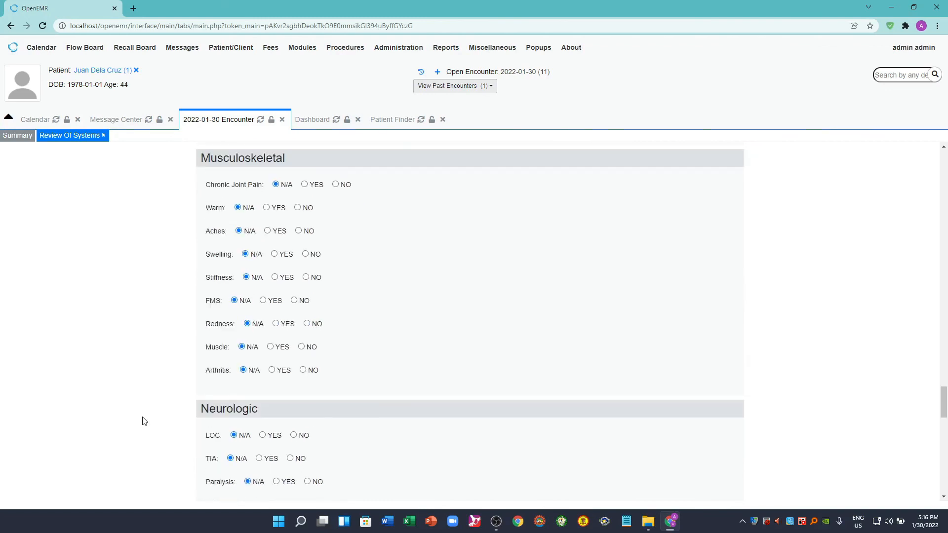
{"action": "scroll", "coordinate": [145, 422], "scroll_direction": "down", "scroll_amount": 20}
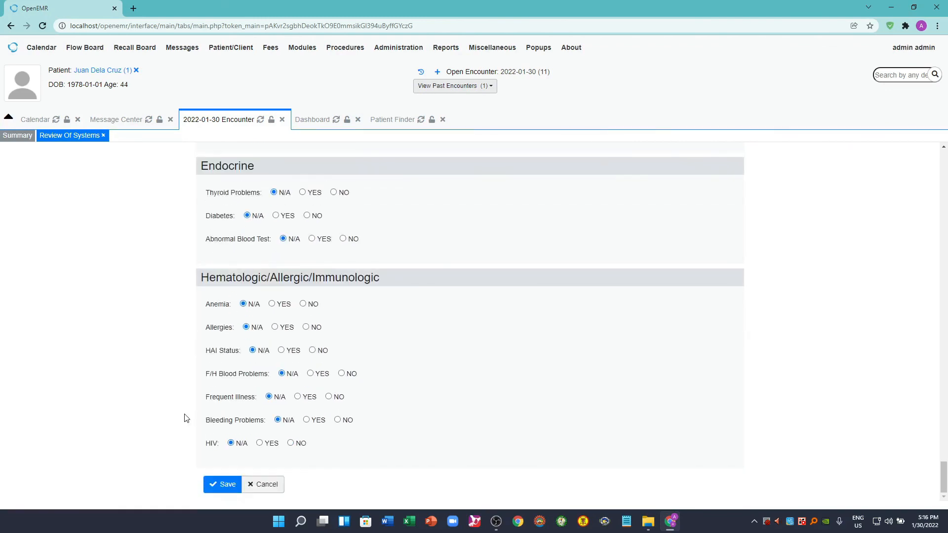
{"action": "left_click", "coordinate": [211, 482]}
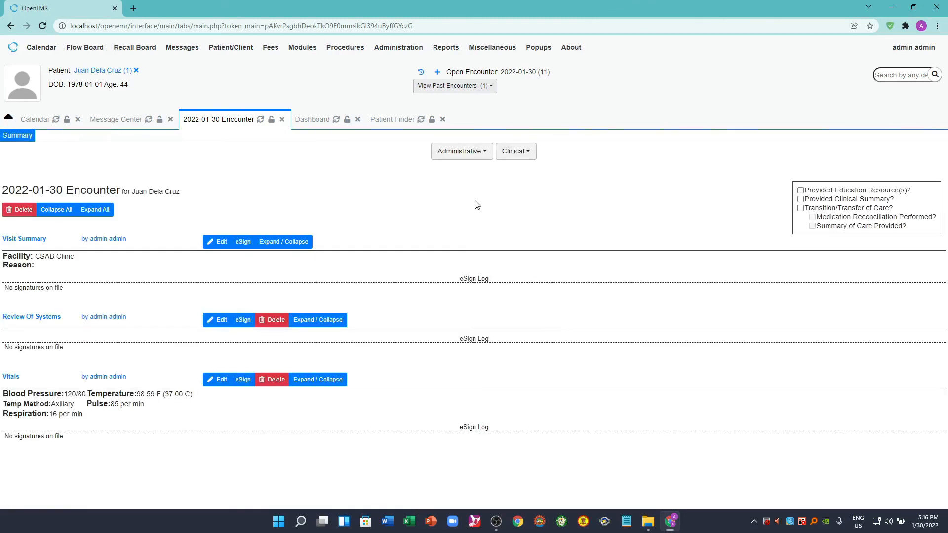
- Open a SOAP form for the encounter and enter F under Subjective, D under Objective, A under Assessment and R under Plan
{"action": "left_click", "coordinate": [529, 154]}
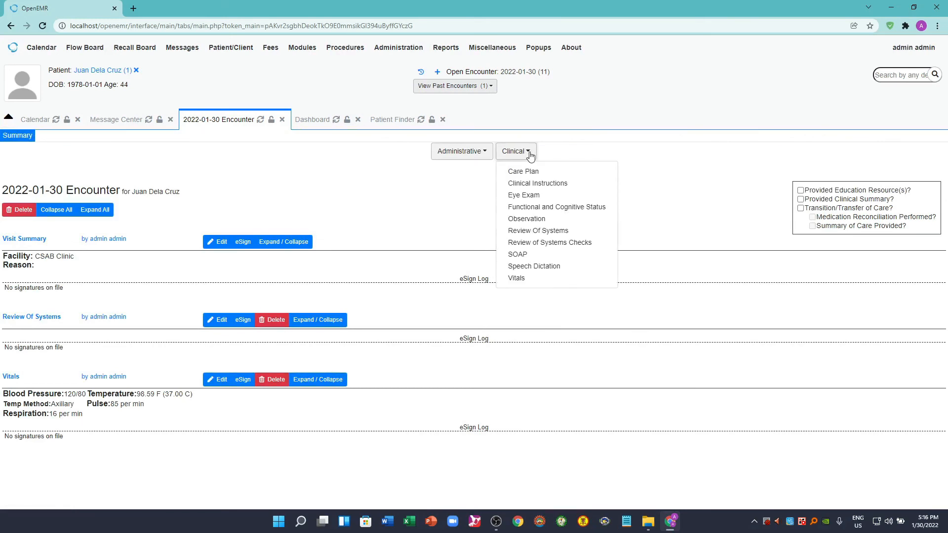
{"action": "left_click", "coordinate": [518, 255]}
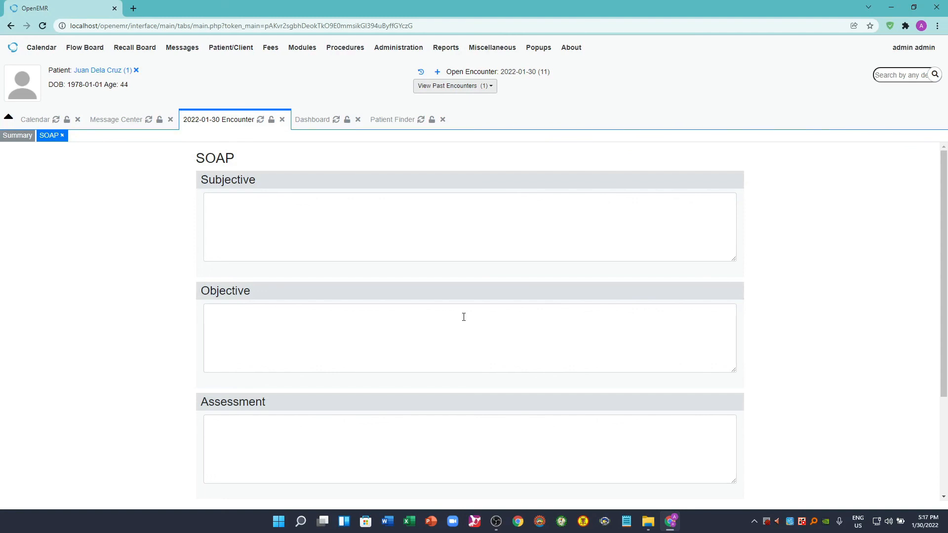
{"action": "left_click", "coordinate": [250, 214]}
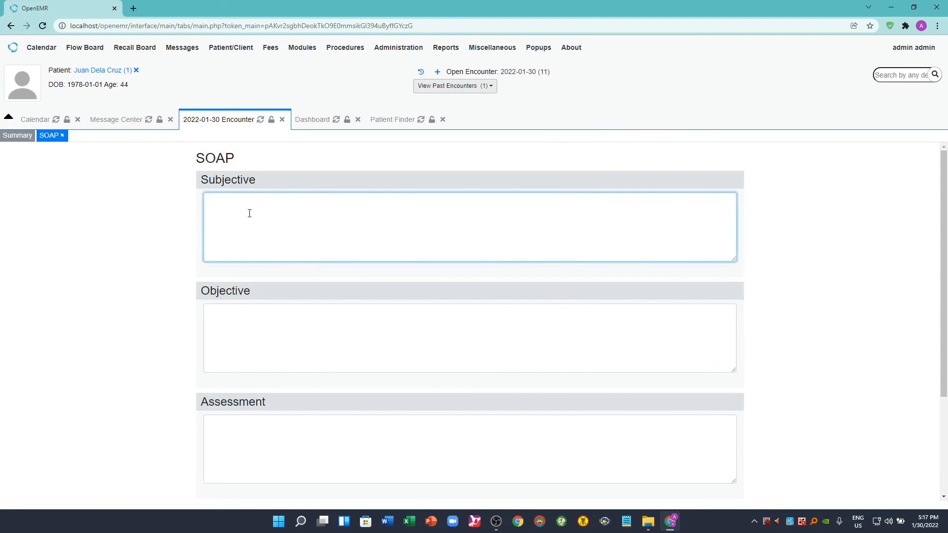
{"action": "type", "text": "F"}
{"action": "left_click", "coordinate": [254, 329]}
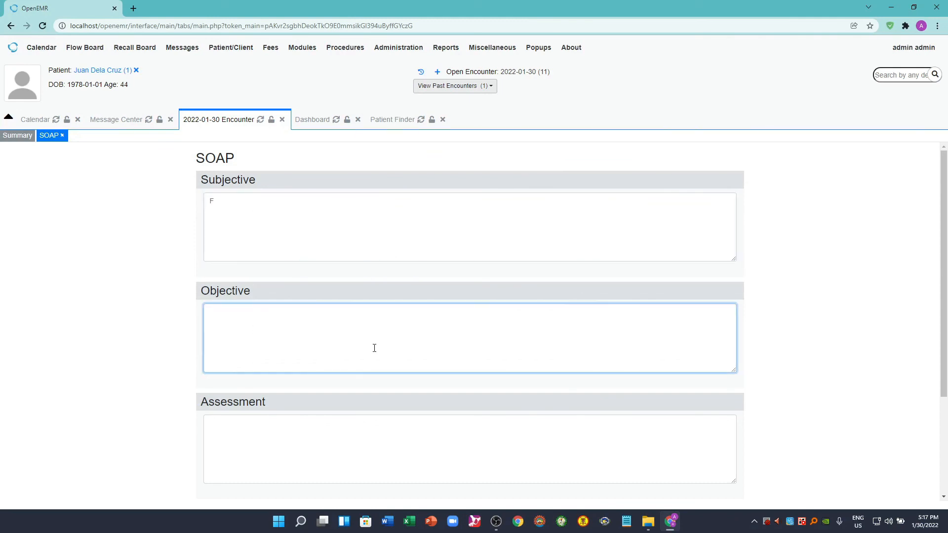
{"action": "type", "text": "D"}
{"action": "left_click", "coordinate": [465, 459]}
{"action": "type", "text": "A"}
{"action": "scroll", "coordinate": [390, 438], "scroll_direction": "down", "scroll_amount": 3}
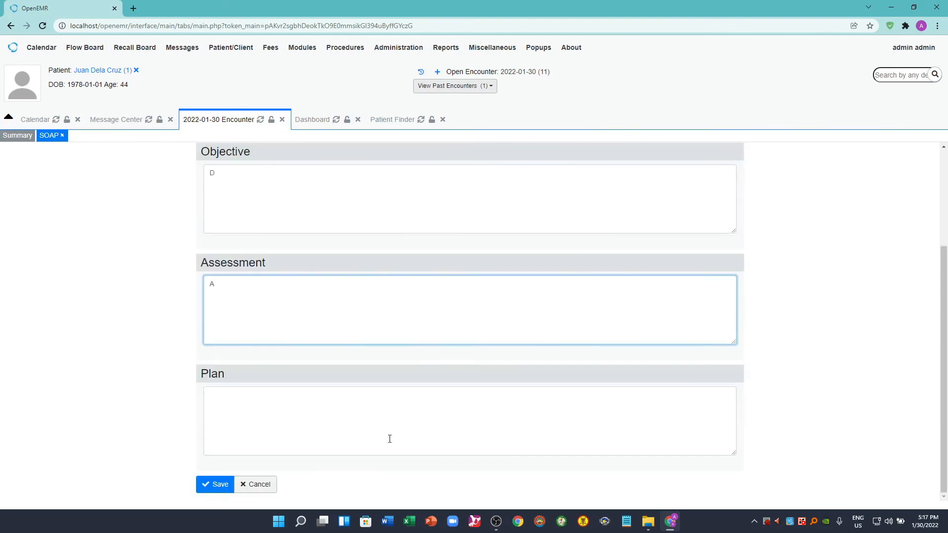
{"action": "left_click", "coordinate": [298, 416]}
{"action": "type", "text": "R"}
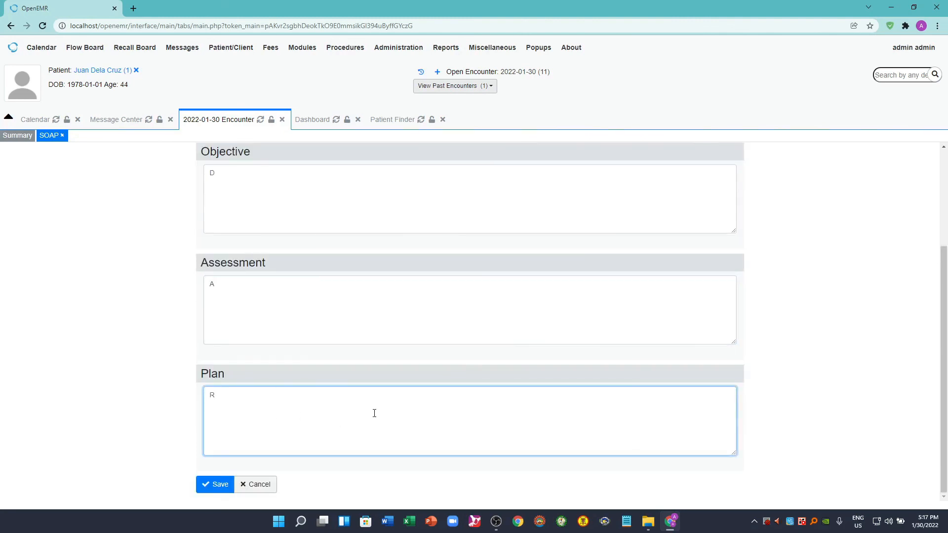
- Add a space and a dash after the letter in each of the four SOAP sections
{"action": "scroll", "coordinate": [375, 413], "scroll_direction": "up", "scroll_amount": 3}
{"action": "left_click", "coordinate": [346, 230]}
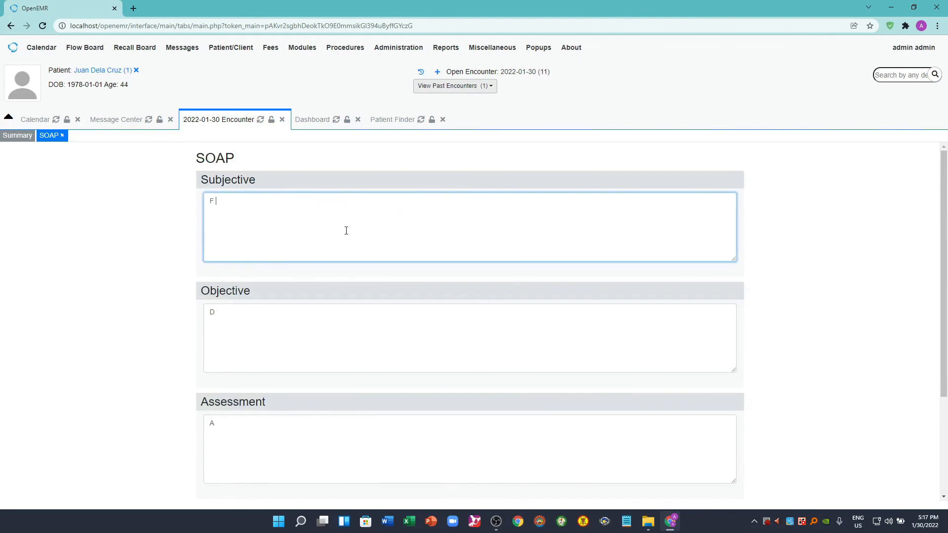
{"action": "type", "text": "-"}
{"action": "left_click", "coordinate": [255, 312]}
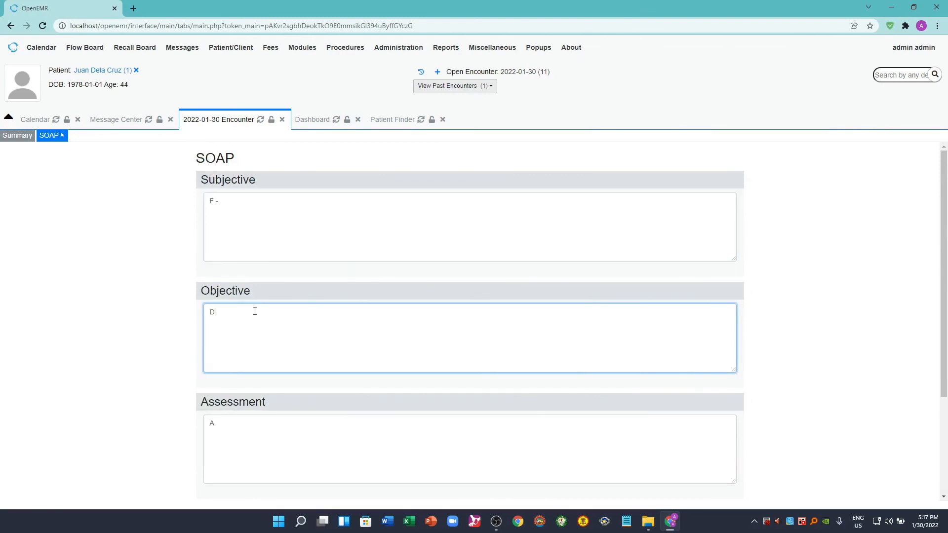
{"action": "type", "text": "-"}
{"action": "scroll", "coordinate": [294, 358], "scroll_direction": "down", "scroll_amount": 1}
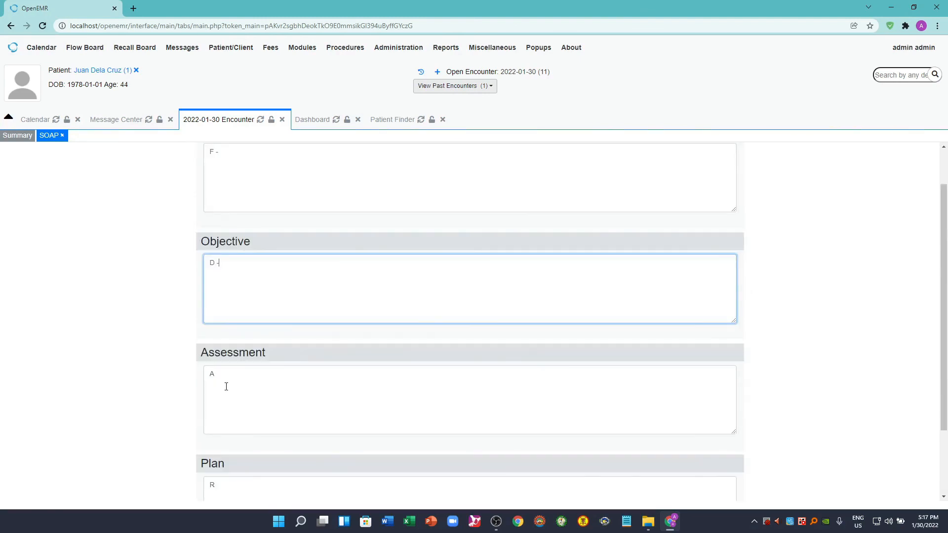
{"action": "left_click", "coordinate": [236, 369]}
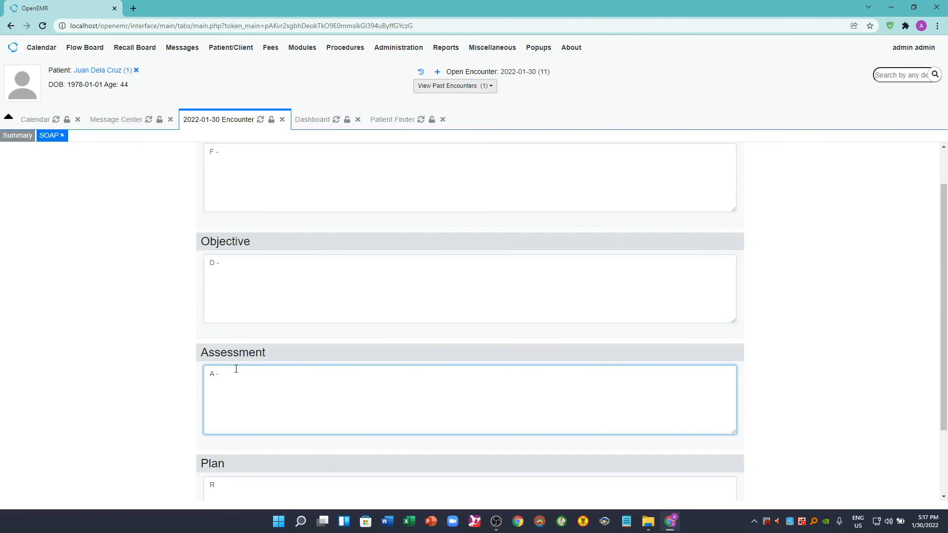
{"action": "scroll", "coordinate": [236, 370], "scroll_direction": "down", "scroll_amount": 2}
{"action": "left_click", "coordinate": [322, 394]}
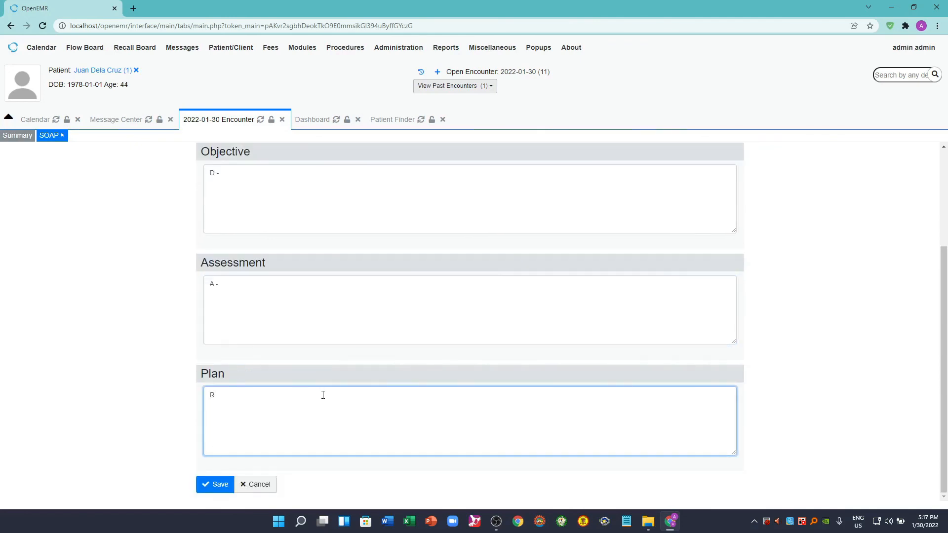
{"action": "scroll", "coordinate": [143, 408], "scroll_direction": "up", "scroll_amount": 3}
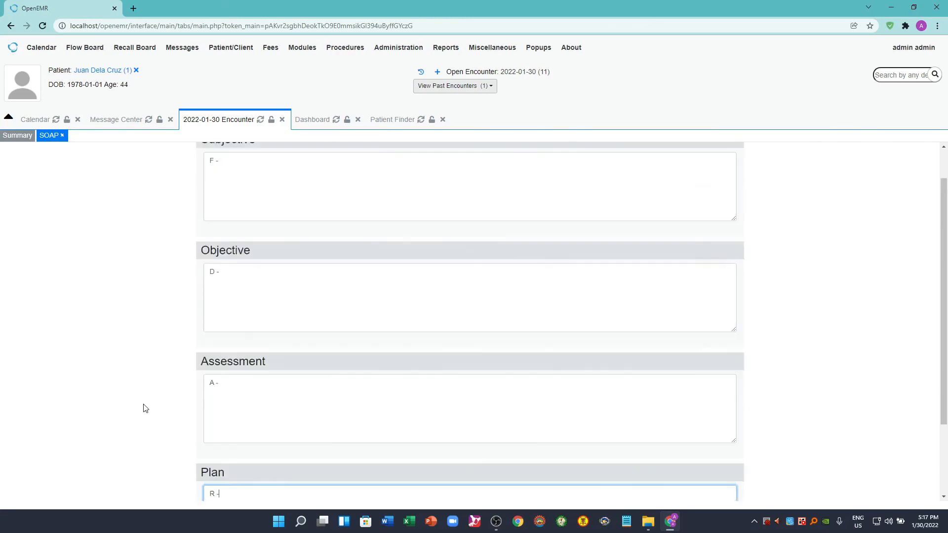
- Save the SOAP form to the encounter and review its entries in the encounter summary
{"action": "left_click", "coordinate": [239, 201]}
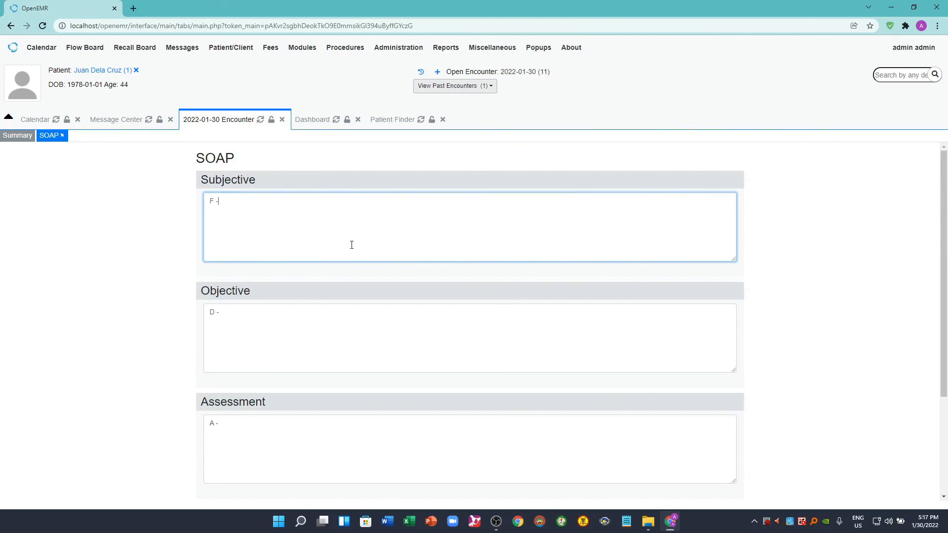
{"action": "scroll", "coordinate": [136, 347], "scroll_direction": "down", "scroll_amount": 3}
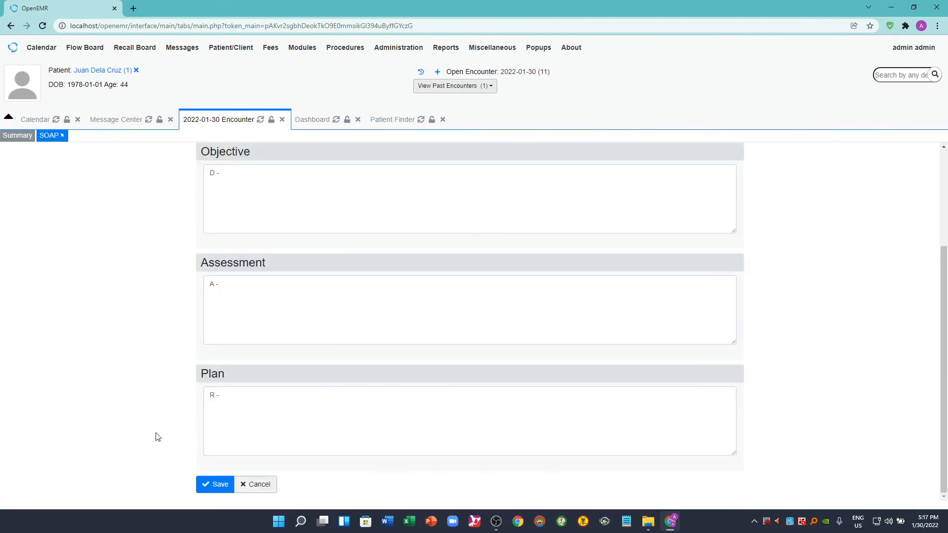
{"action": "left_click", "coordinate": [218, 486]}
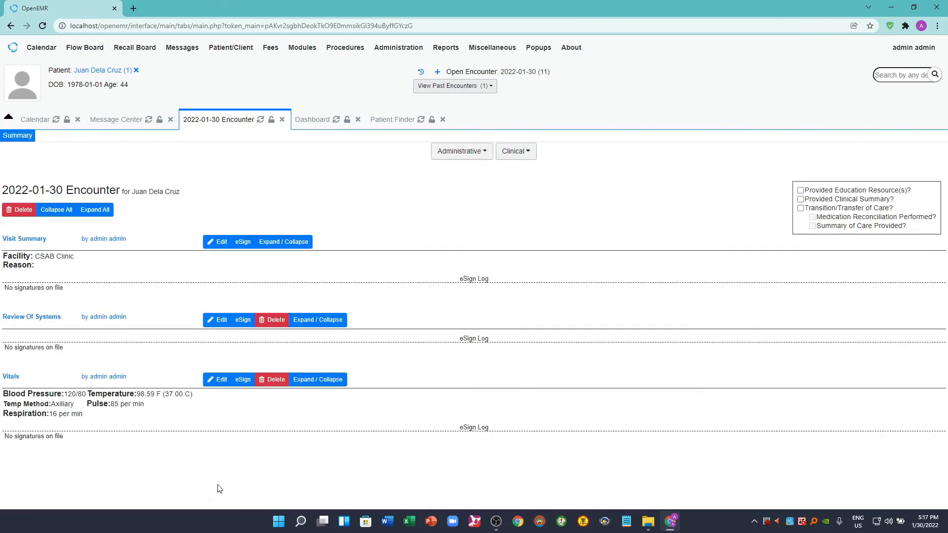
{"action": "scroll", "coordinate": [448, 412], "scroll_direction": "down", "scroll_amount": 1}
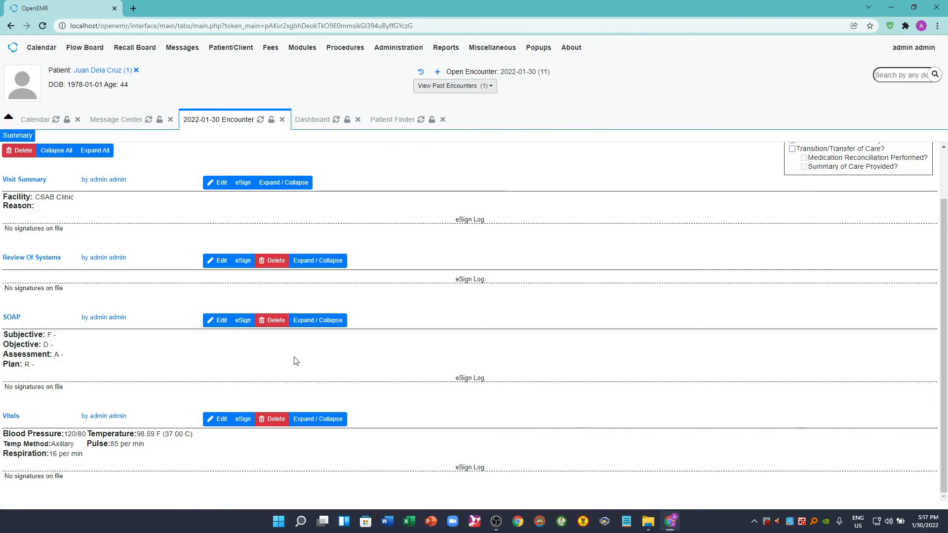
{"action": "scroll", "coordinate": [715, 445], "scroll_direction": "up", "scroll_amount": 2}
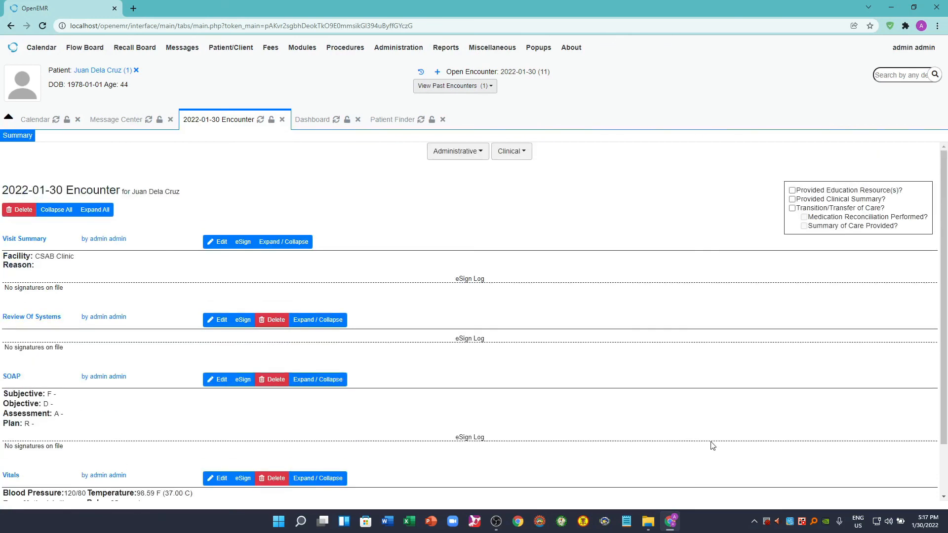
- Open a Care Plan form, try the CPT4 Procedure/Service code type in its code lookup, and close the lookup without picking a code
{"action": "left_click", "coordinate": [520, 154]}
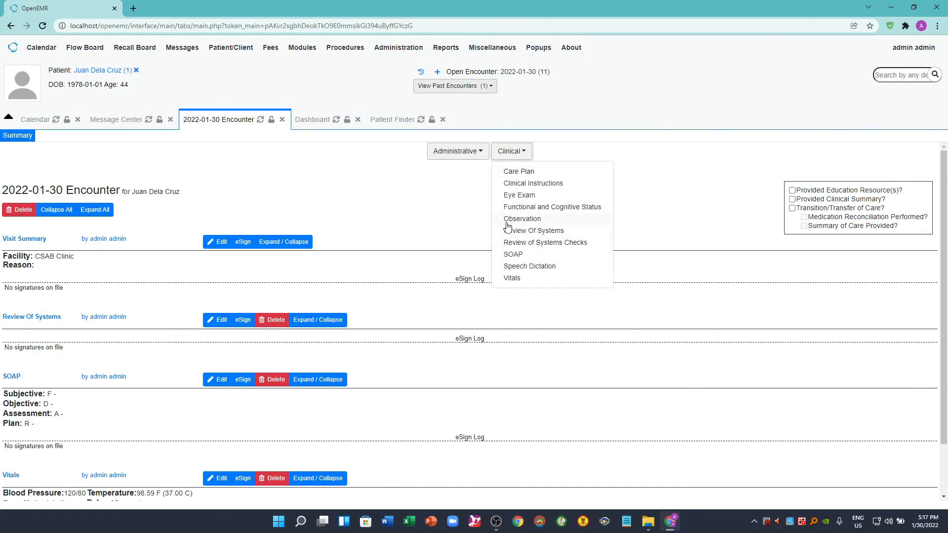
{"action": "left_click", "coordinate": [520, 173]}
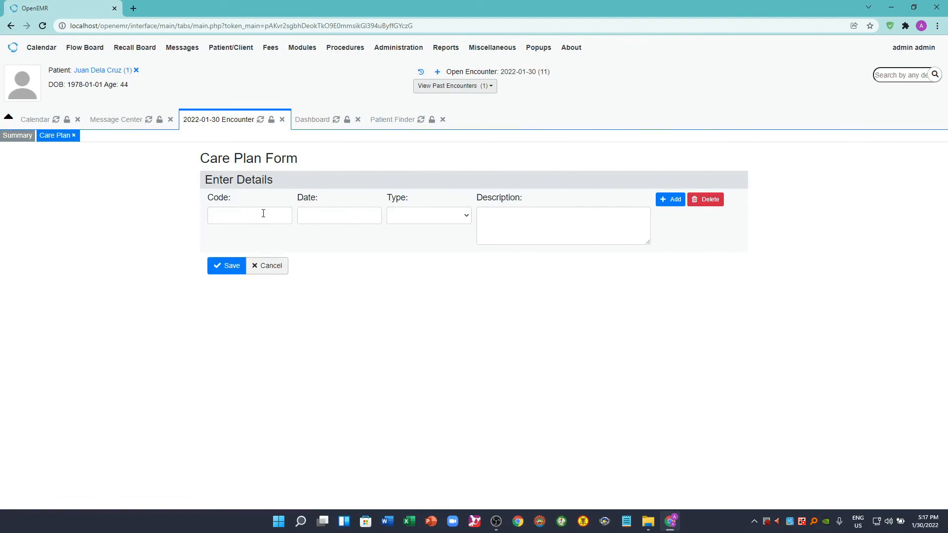
{"action": "left_click", "coordinate": [262, 214]}
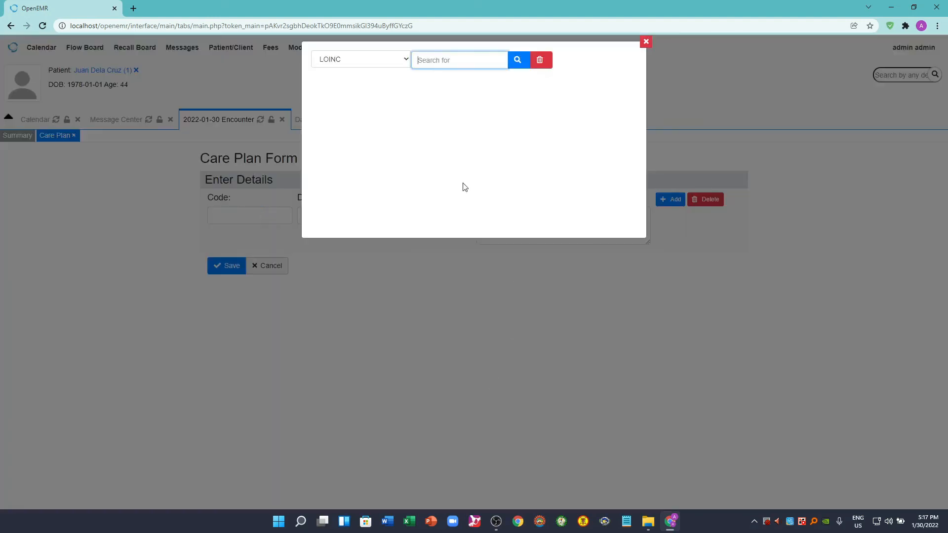
{"action": "left_click", "coordinate": [406, 60]}
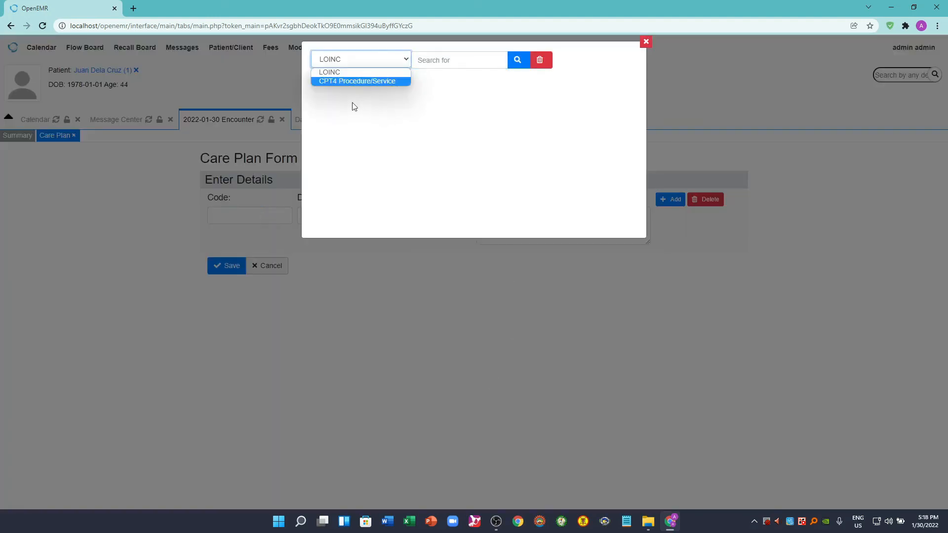
{"action": "left_click", "coordinate": [363, 81]}
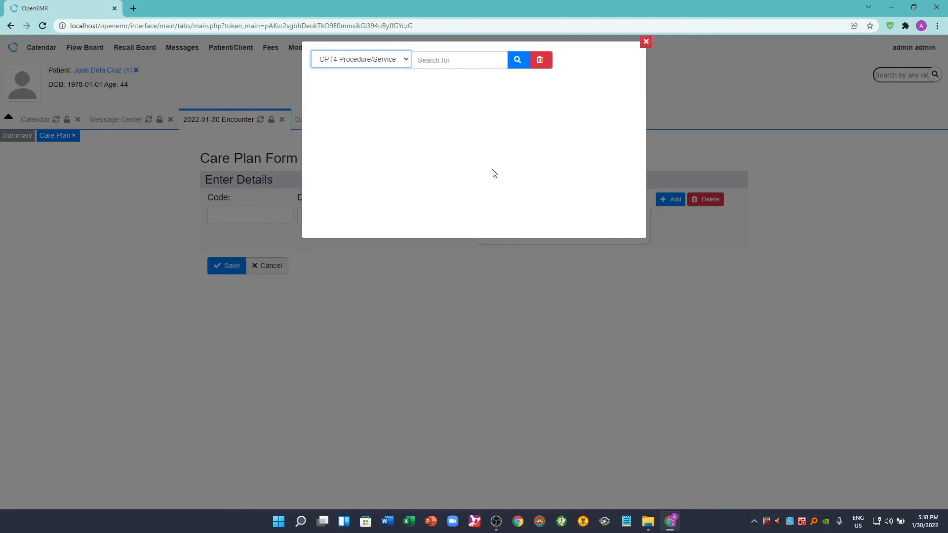
{"action": "left_click", "coordinate": [646, 41]}
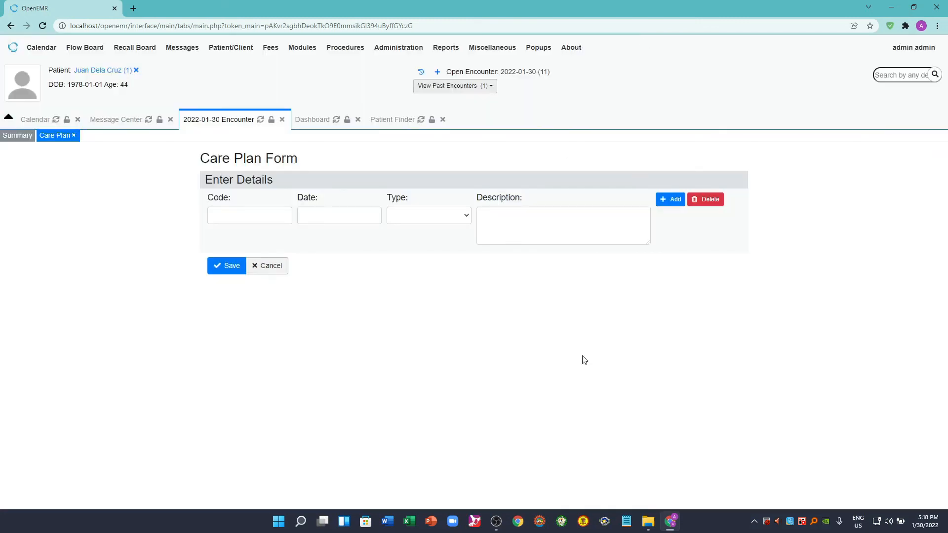